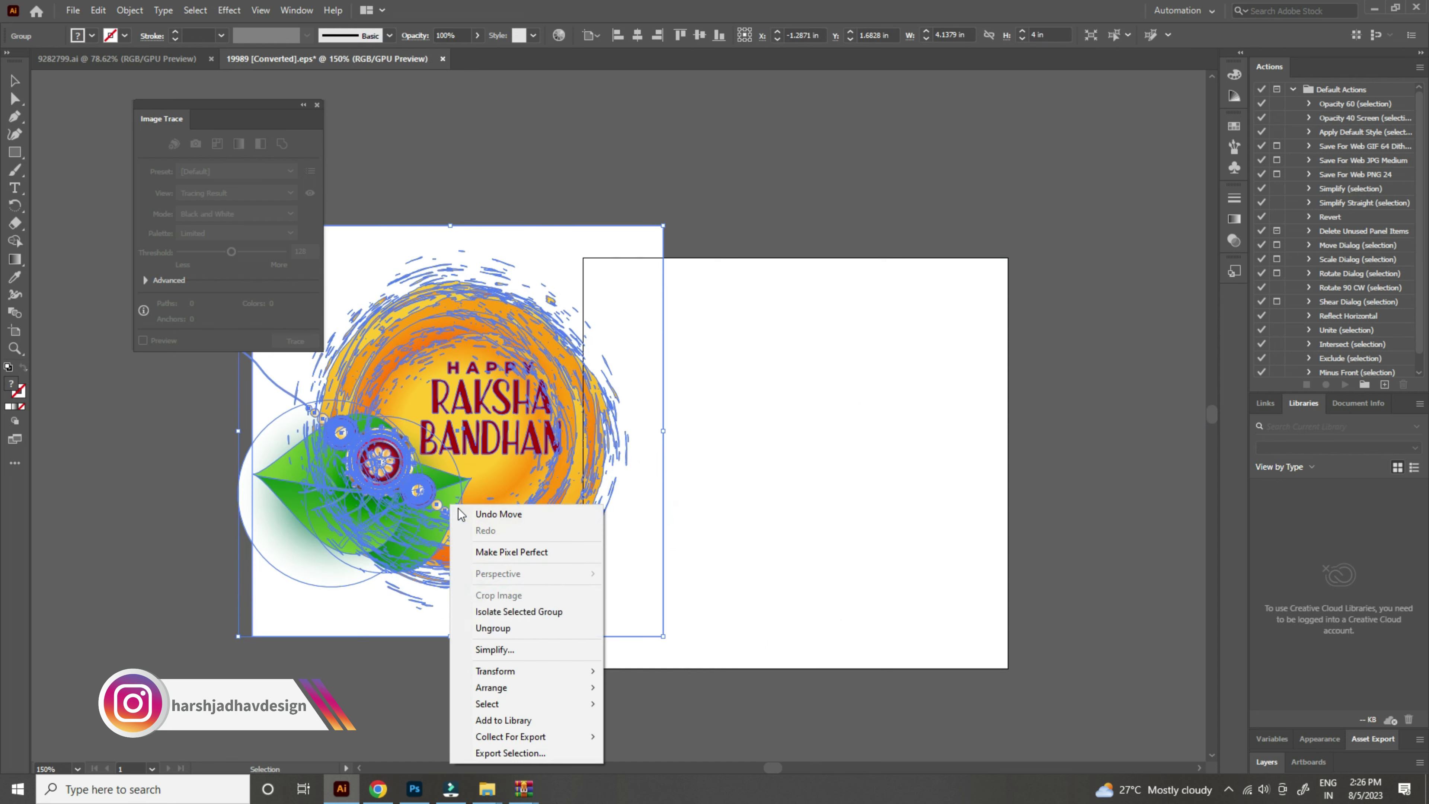
# Step: Ungroup the traced artwork and delete the orange swirl circle, white background rectangle and HAPPY RAKSHA BANDHAN text
pyautogui.click(526, 637)
pyautogui.click(690, 531)
pyautogui.moveTo(733, 384); pyautogui.dragTo(979, 328)
pyautogui.press('Delete')
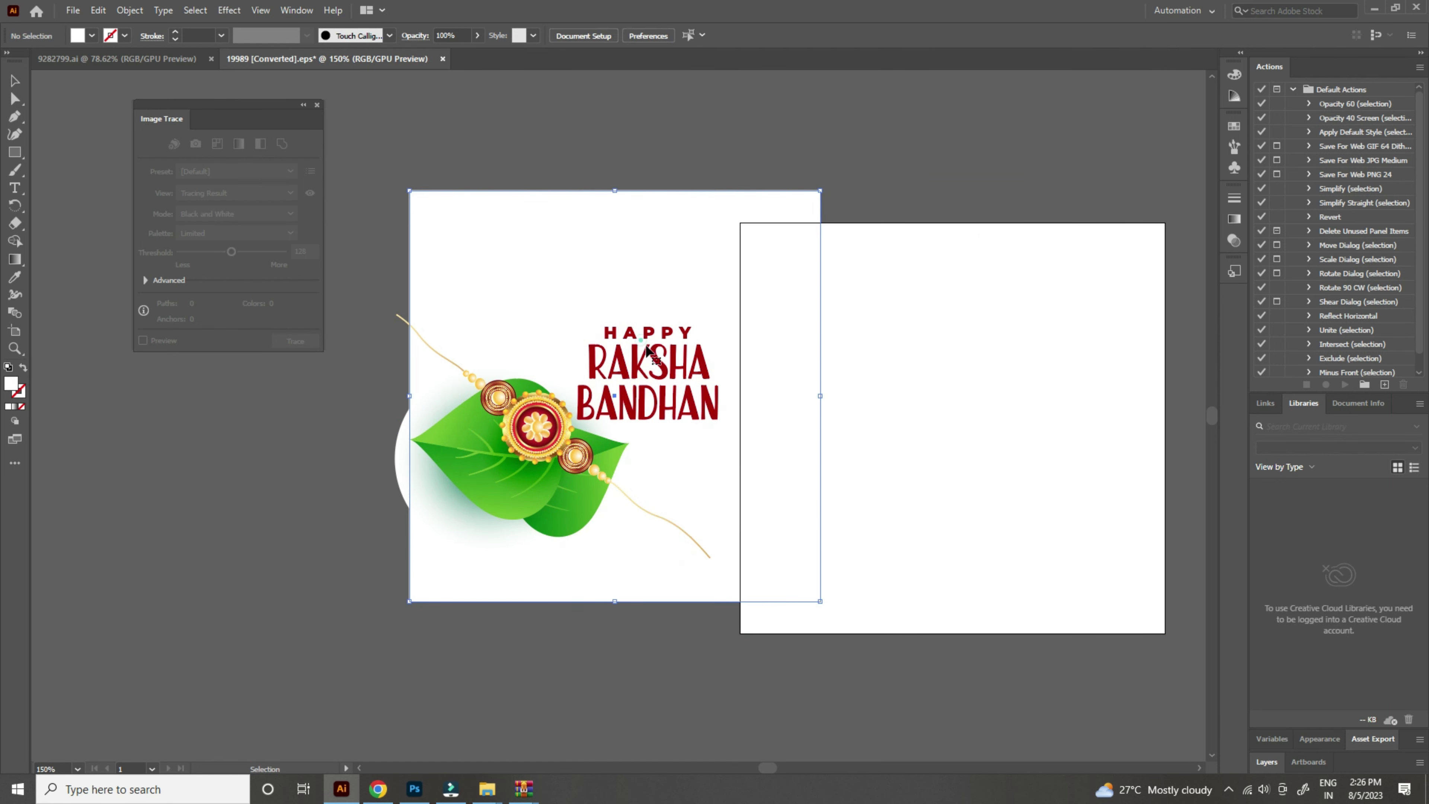
pyautogui.click(638, 333)
pyautogui.press('Delete')
pyautogui.click(665, 386)
pyautogui.press('Delete')
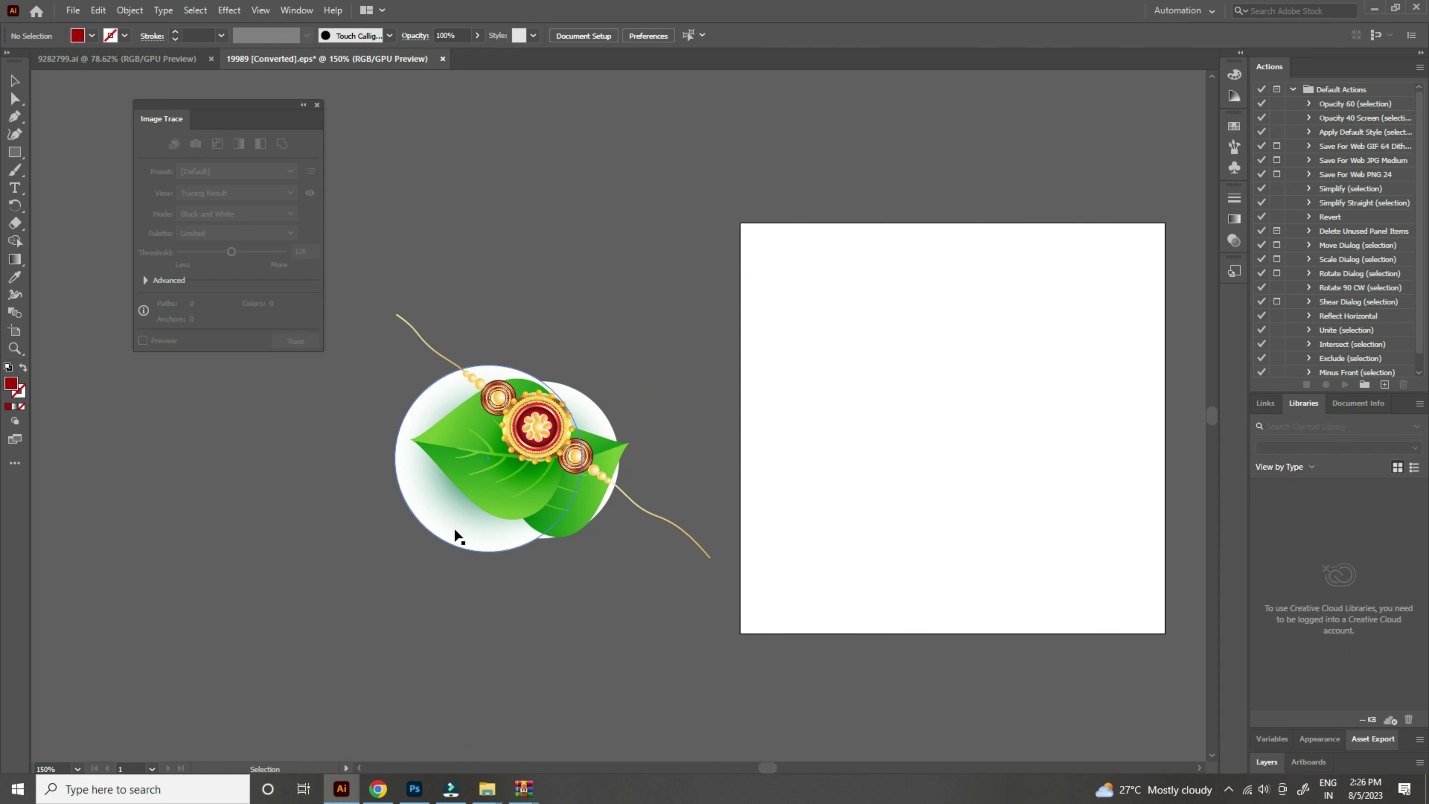
# Step: Delete only the white circle behind the two green leaves, keeping the leaves intact
pyautogui.click(455, 531)
pyautogui.press('Delete')
pyautogui.hotkey('ctrl', 'z')
pyautogui.click(450, 578)
pyautogui.click(450, 540)
pyautogui.doubleClick(450, 539)
pyautogui.click(450, 539)
pyautogui.press('Delete')
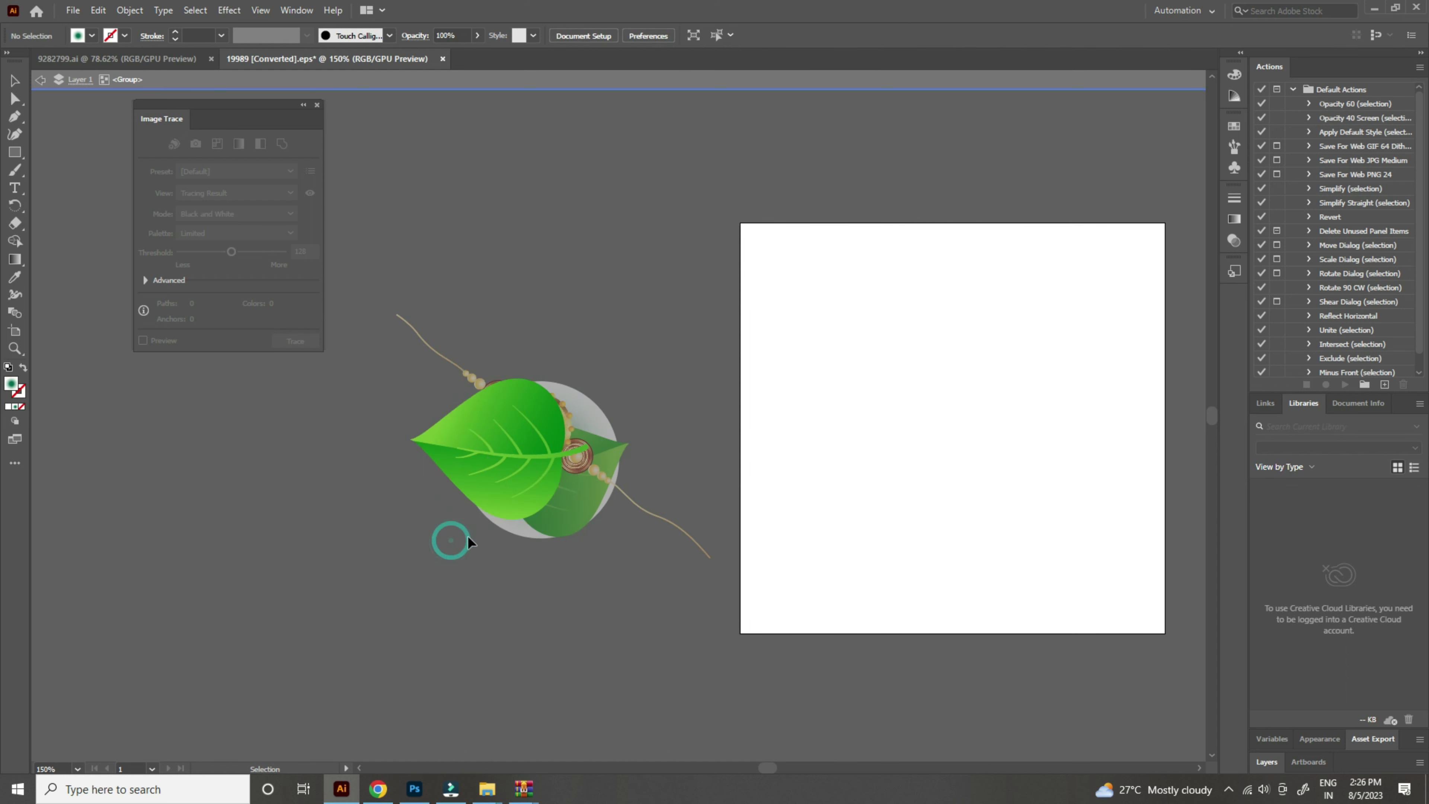
pyautogui.press('Escape')
# Step: Move the rakhi artwork down and left onto the leaves, then return to Photoshop
pyautogui.click(594, 414)
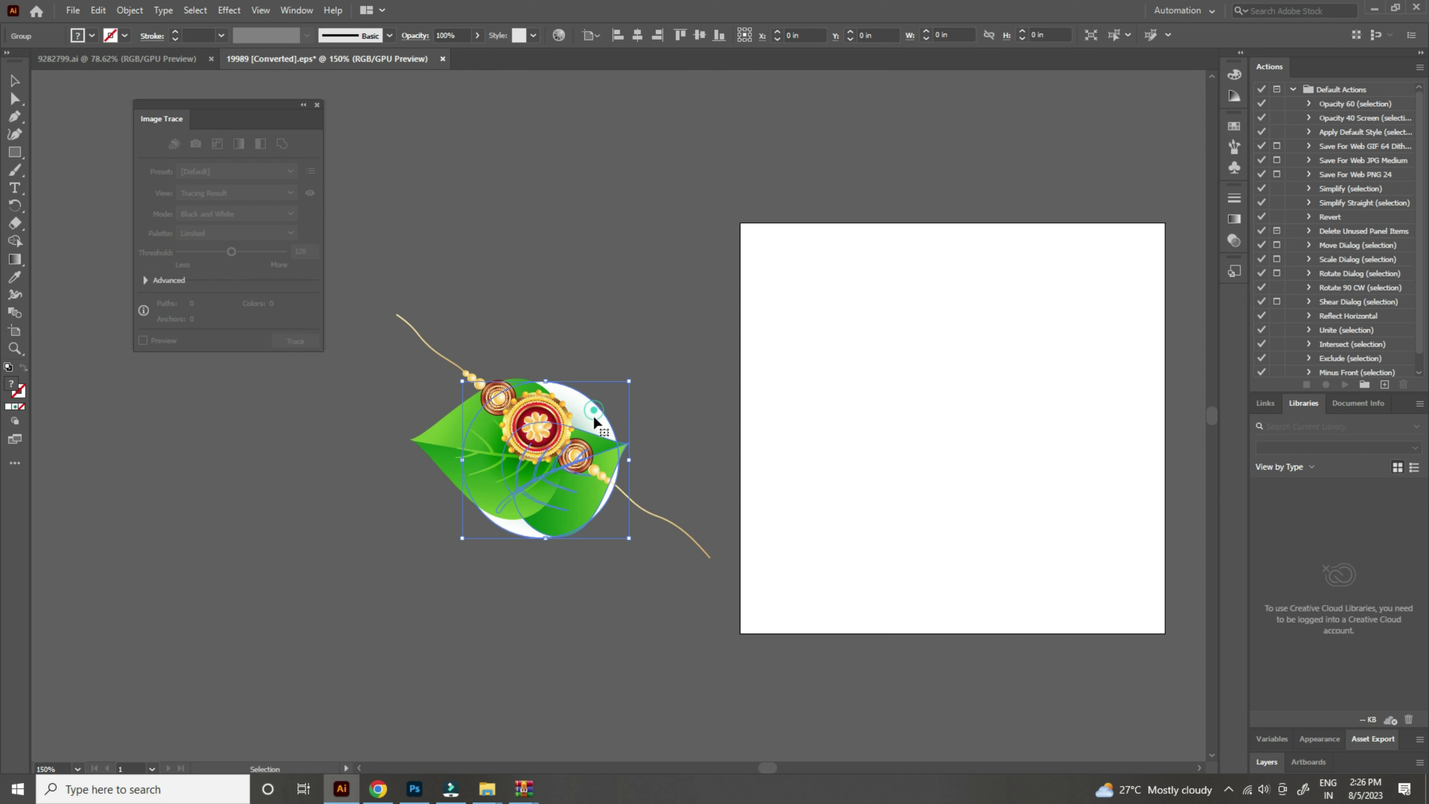
pyautogui.doubleClick(593, 413)
pyautogui.press('Escape')
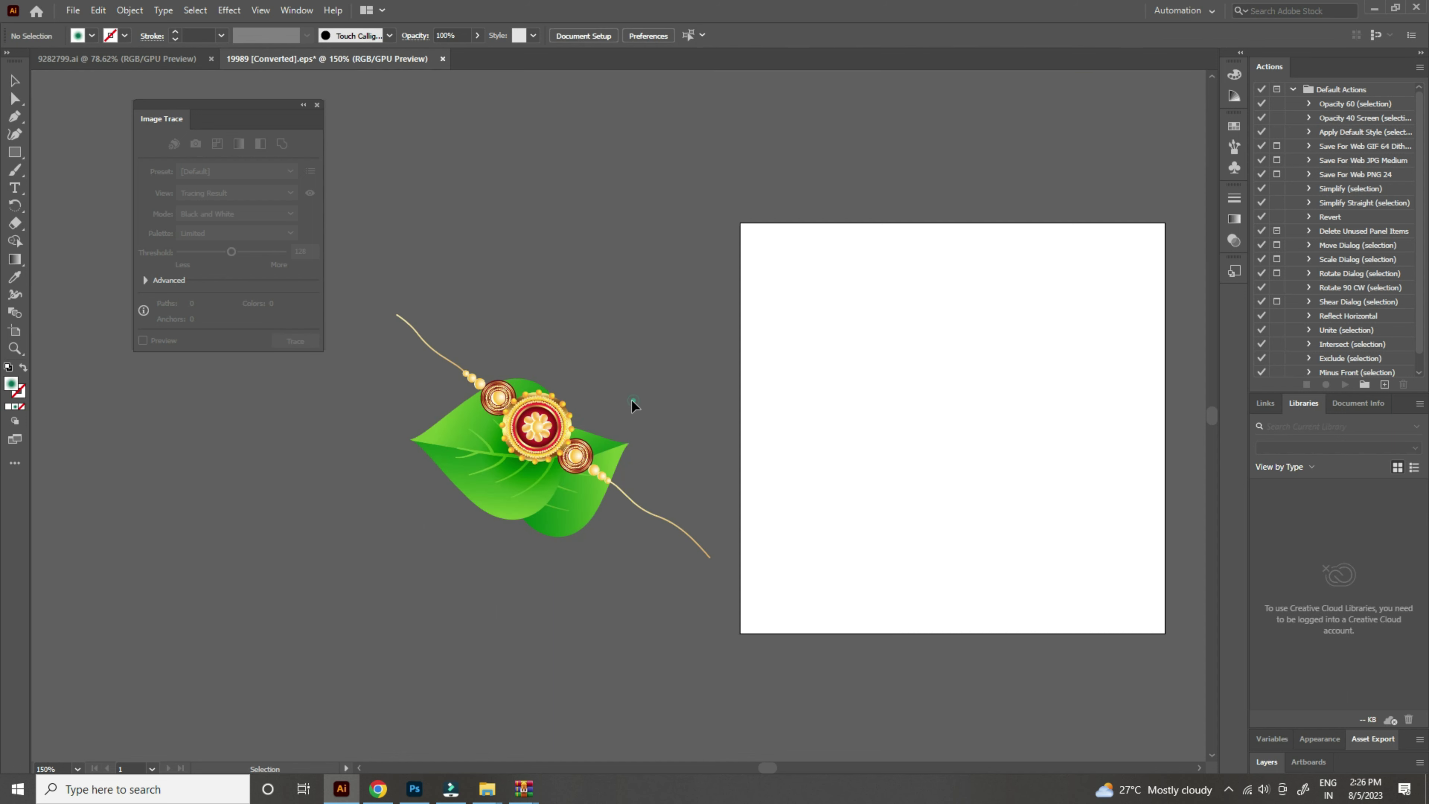
pyautogui.click(664, 318)
pyautogui.moveTo(594, 442); pyautogui.dragTo(537, 603)
pyautogui.click(400, 800)
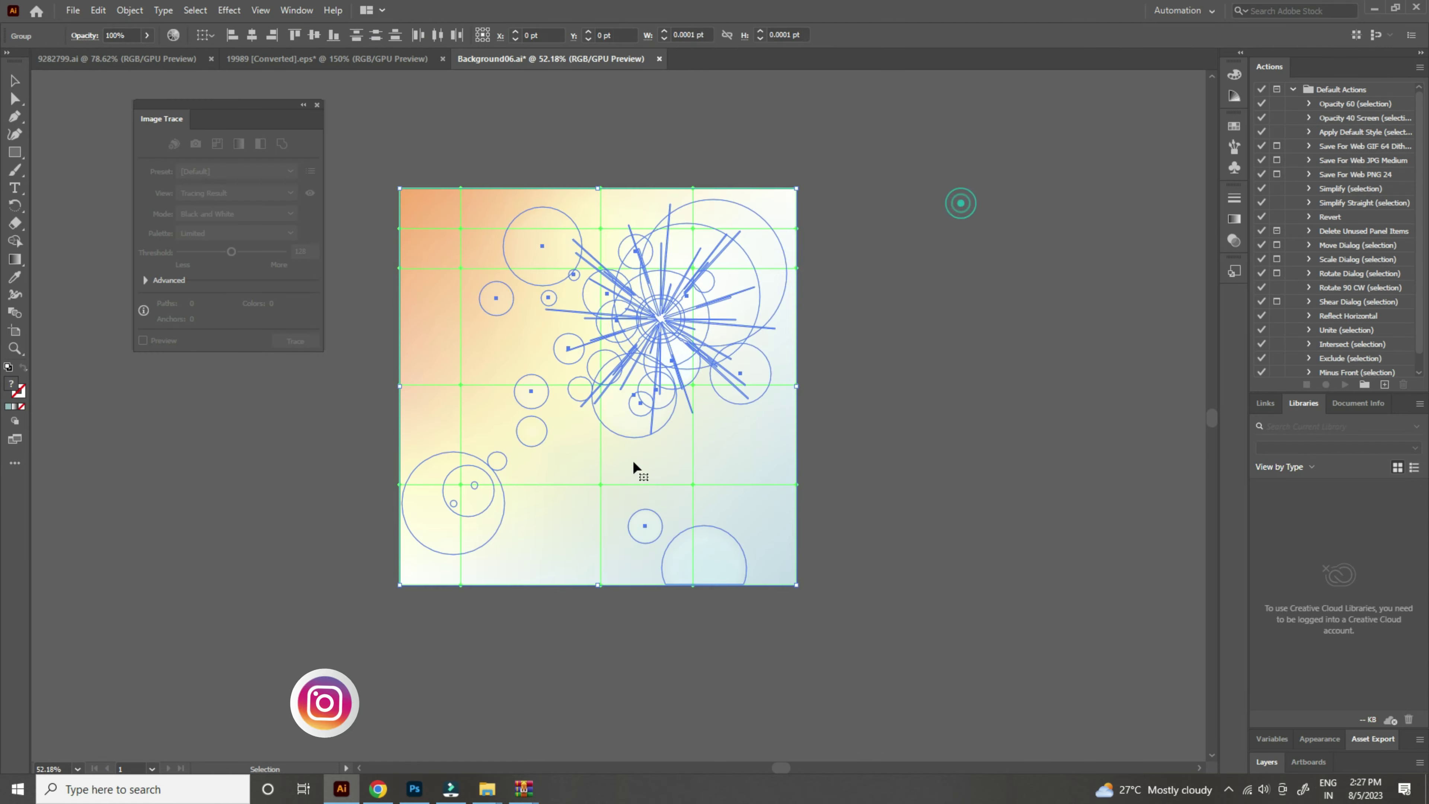
# Step: Place the peach-to-pale-blue bokeh gradient background into the Photoshop document and commit it
pyautogui.moveTo(632, 459); pyautogui.dragTo(689, 485)
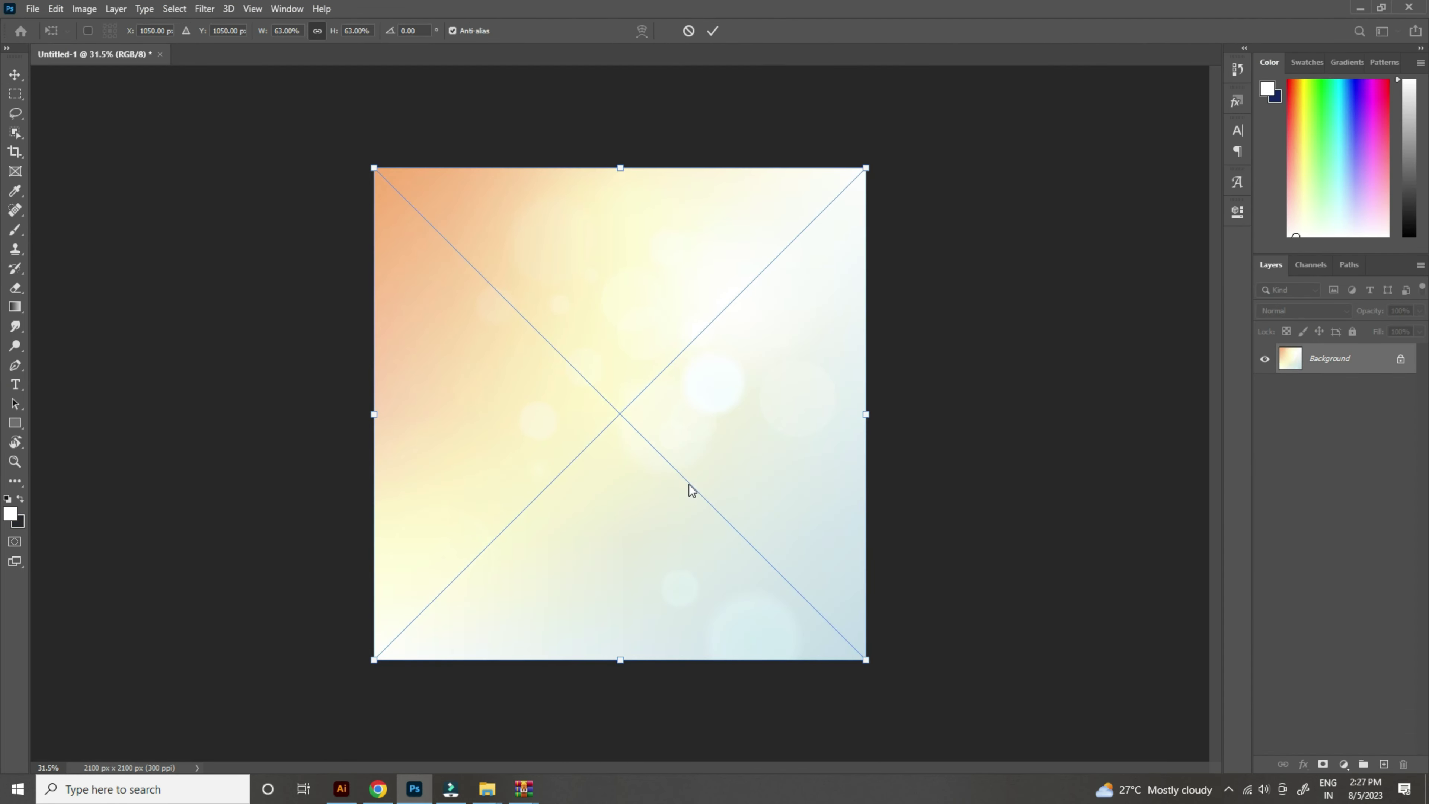
pyautogui.doubleClick(744, 463)
pyautogui.scroll(-2, 600, 291)
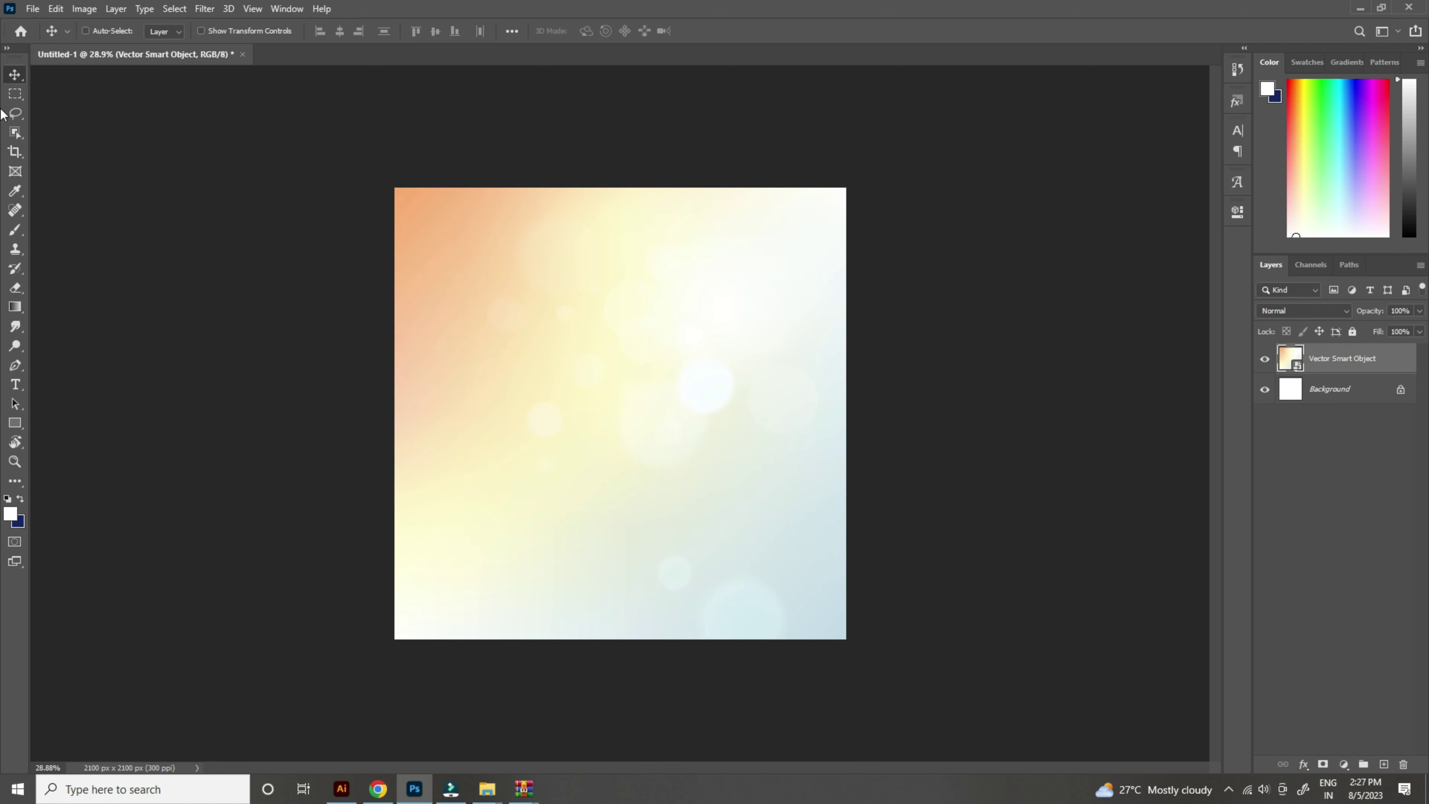
pyautogui.scroll(2, 651, 233)
pyautogui.scroll(-3, 644, 316)
pyautogui.scroll(1, 690, 323)
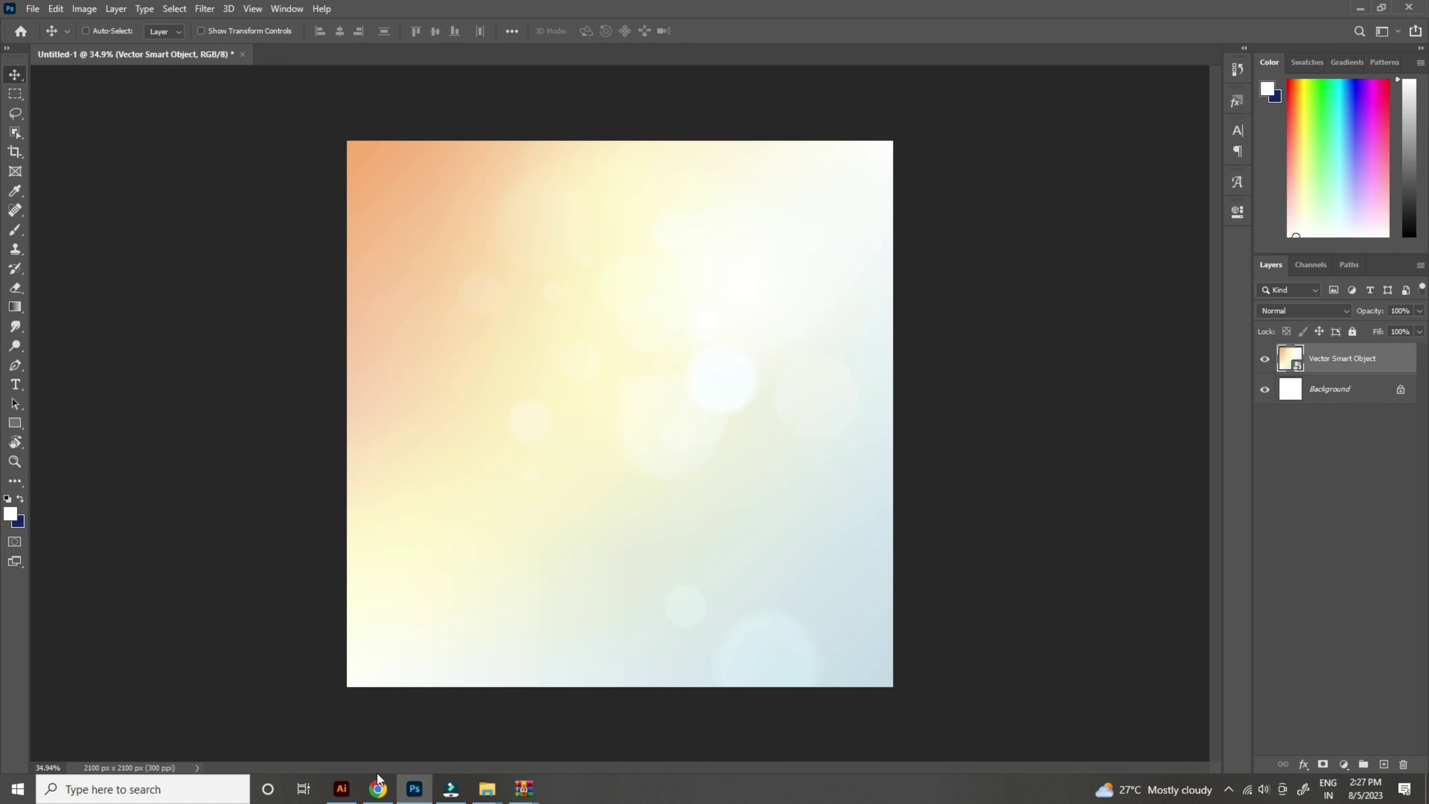
# Step: Copy the rakhi-on-leaves artwork from Illustrator onto the Photoshop canvas
pyautogui.click(342, 789)
pyautogui.click(673, 172)
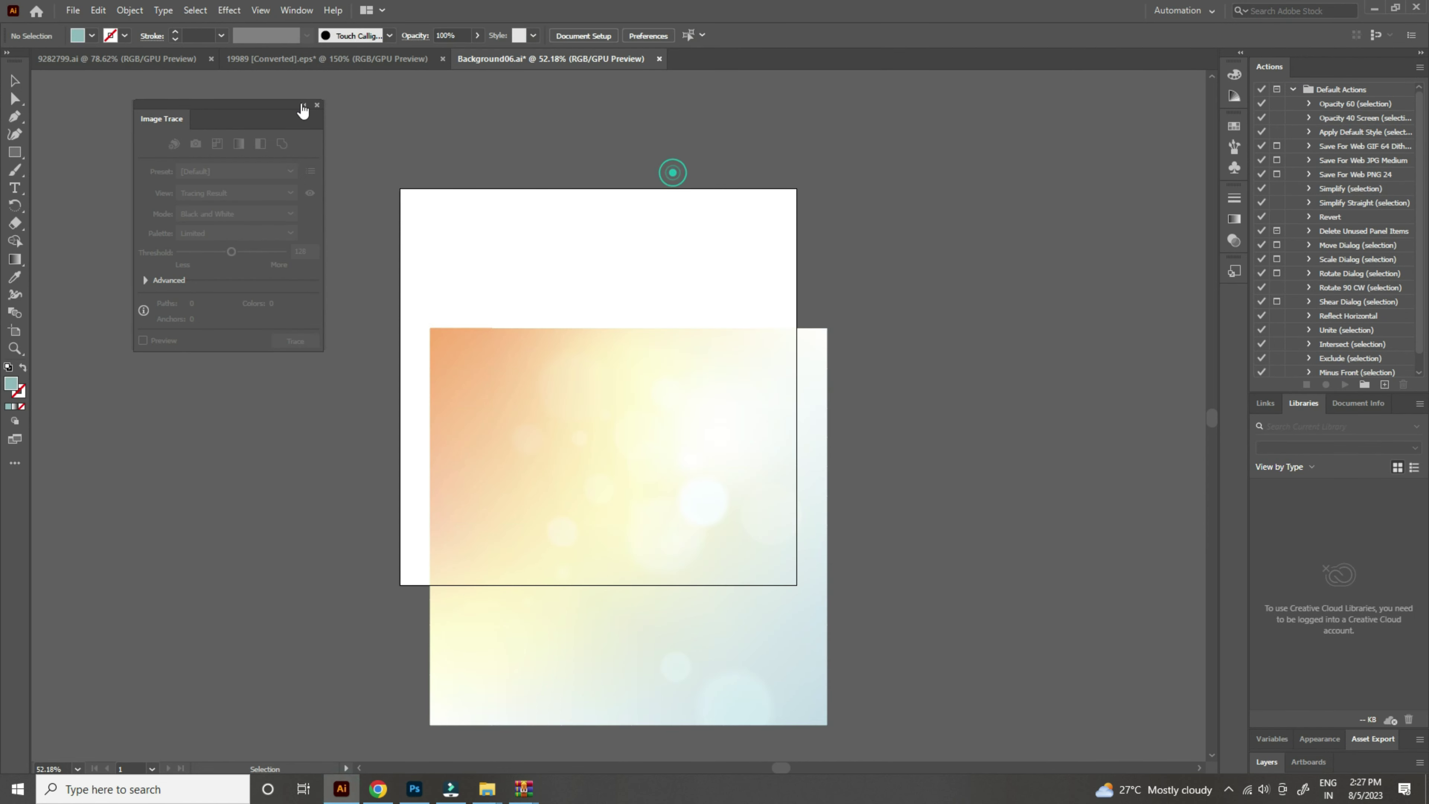
pyautogui.click(320, 57)
pyautogui.moveTo(509, 506); pyautogui.dragTo(628, 501)
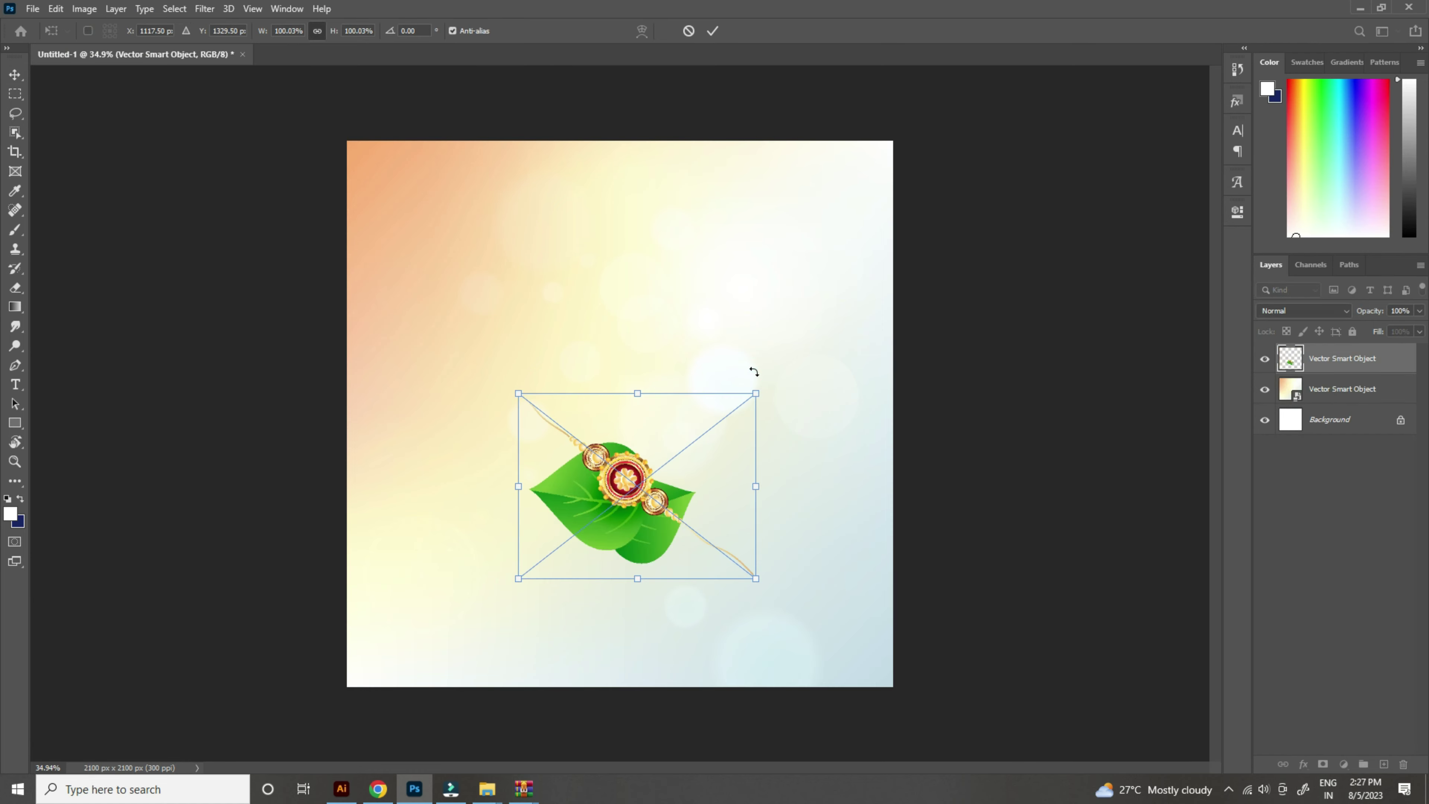
# Step: Enlarge the rakhi smart object to about 181% and shift it left
pyautogui.moveTo(639, 390); pyautogui.dragTo(641, 249)
pyautogui.moveTo(664, 414); pyautogui.dragTo(680, 460)
pyautogui.press('Return')
pyautogui.scroll(-3, 650, 379)
pyautogui.scroll(5, 630, 395)
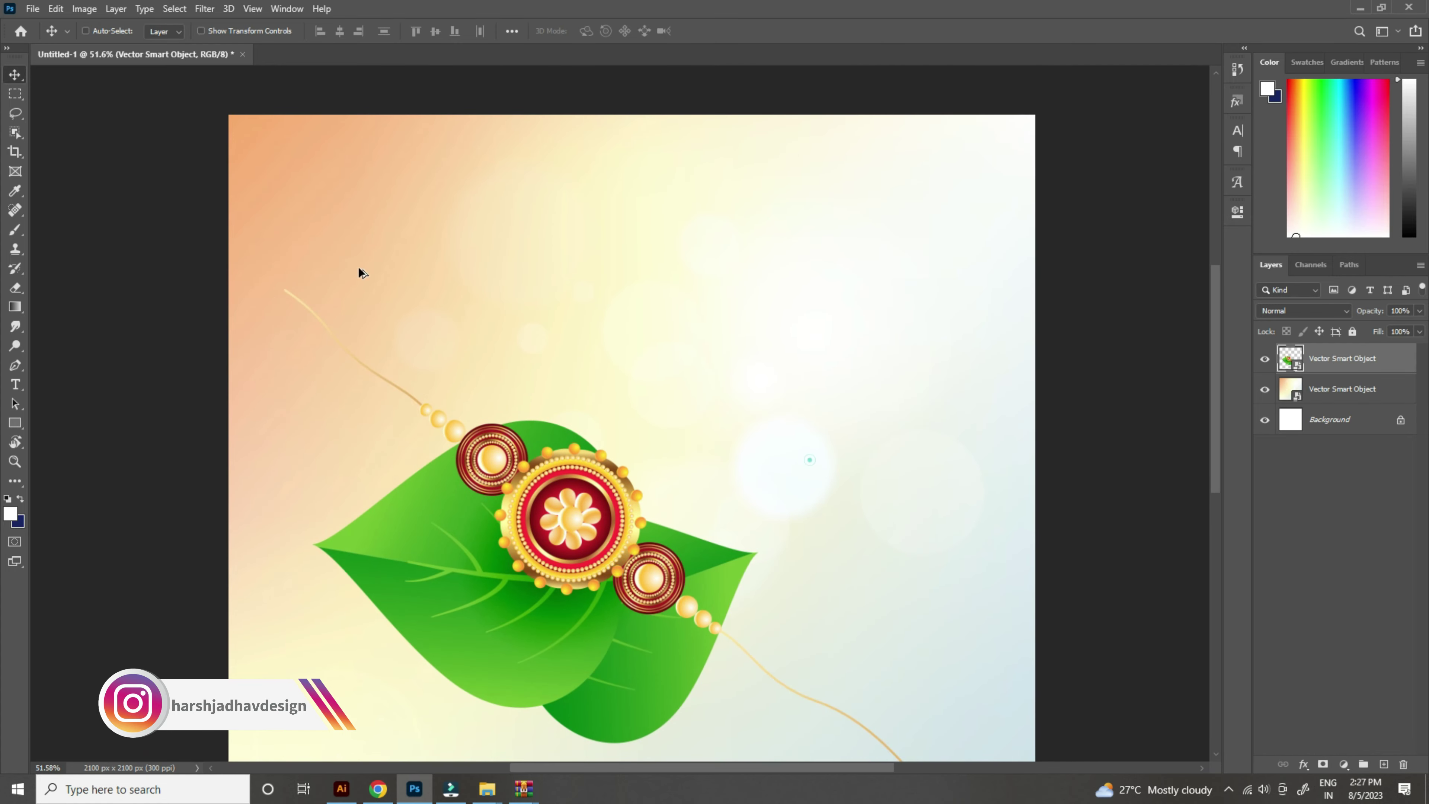
pyautogui.scroll(3, 361, 271)
# Step: Add a white 112 pt title text layer above the rakhi and position it
pyautogui.click(23, 385)
pyautogui.click(578, 268)
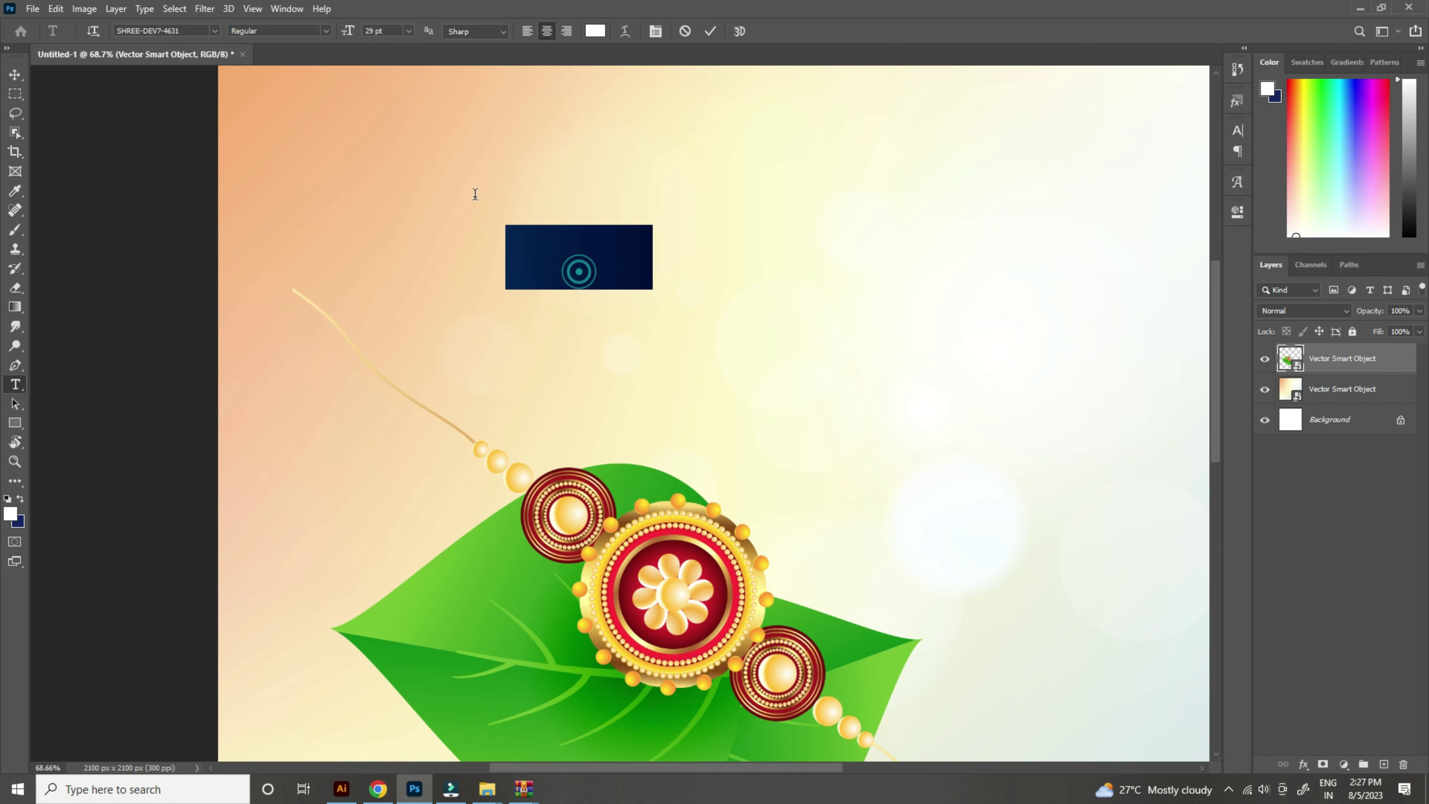
pyautogui.moveTo(348, 32); pyautogui.dragTo(374, 33)
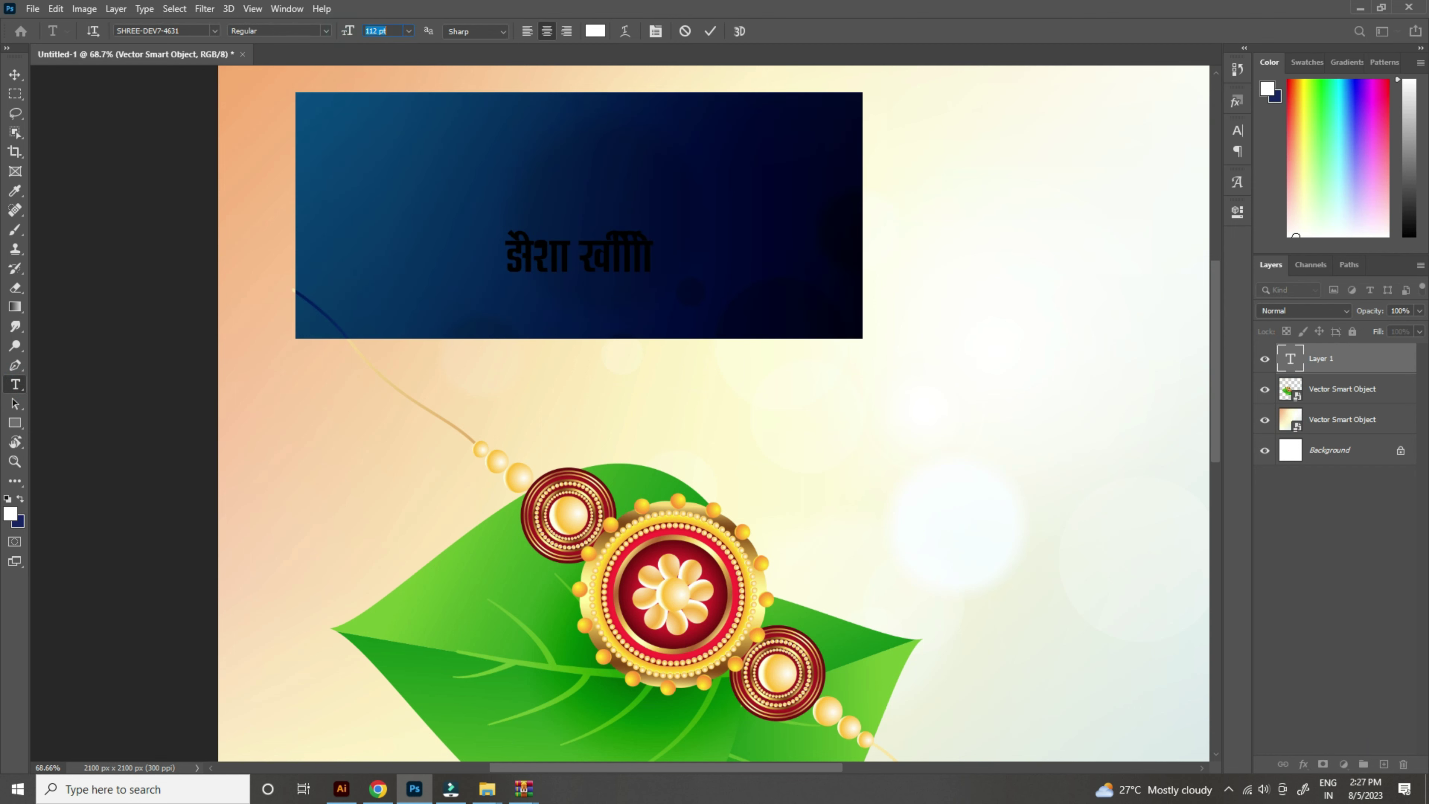
pyautogui.click(15, 74)
pyautogui.hotkey('ctrl', '0')
pyautogui.moveTo(588, 167); pyautogui.dragTo(662, 231)
# Step: Set the title font to Infinity-09 and type the Devanagari Raksha Bandhan title
pyautogui.doubleClick(661, 230)
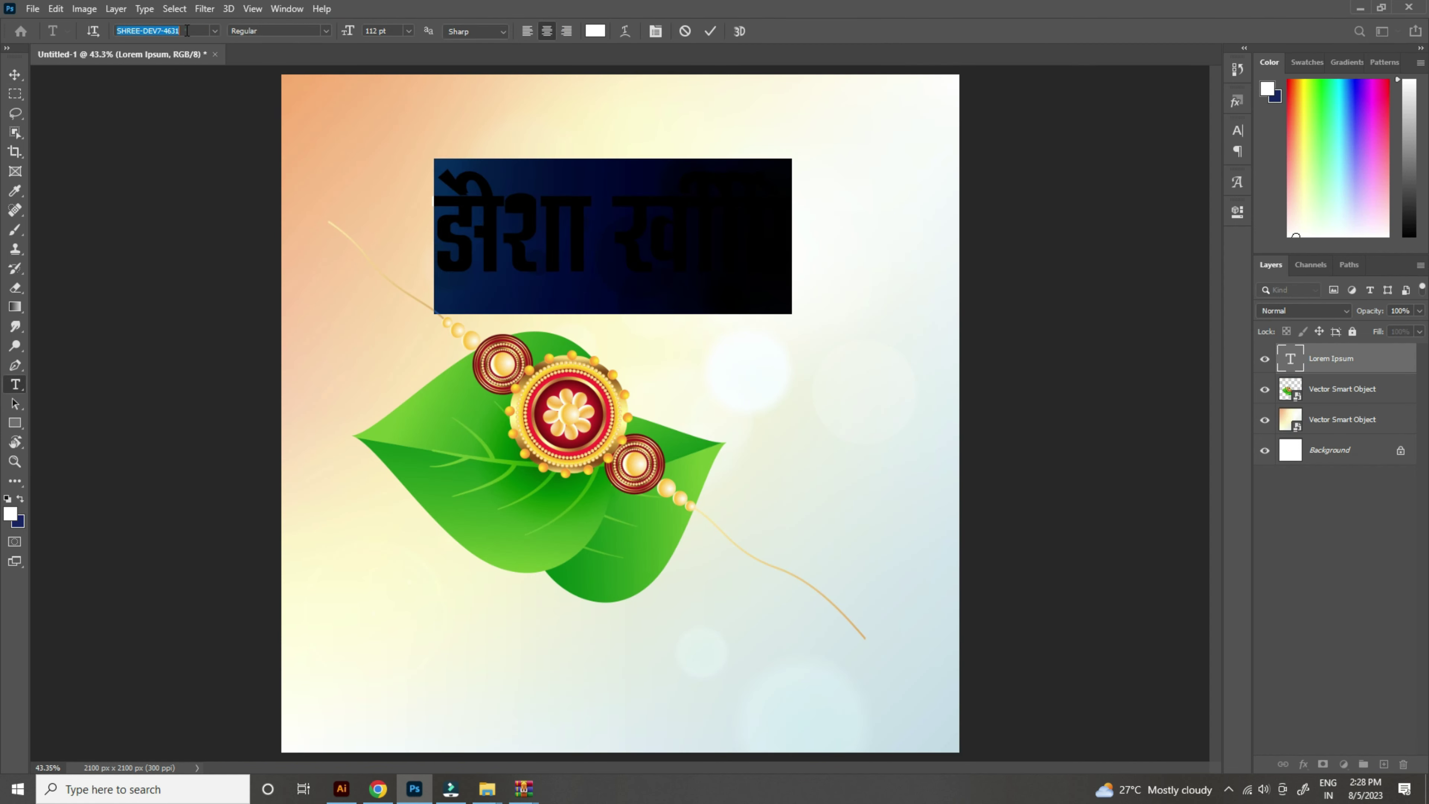
pyautogui.write('inf')
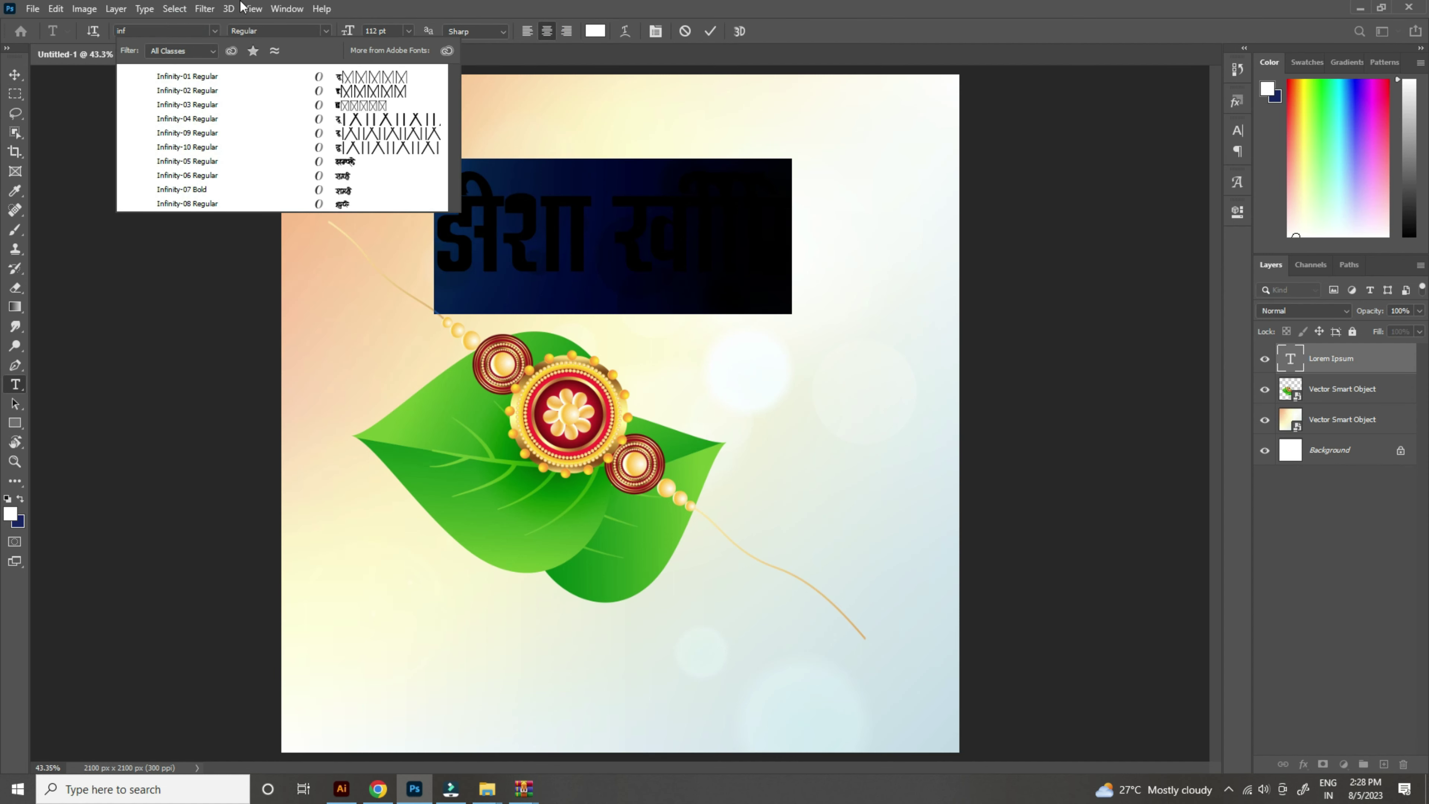
pyautogui.click(379, 132)
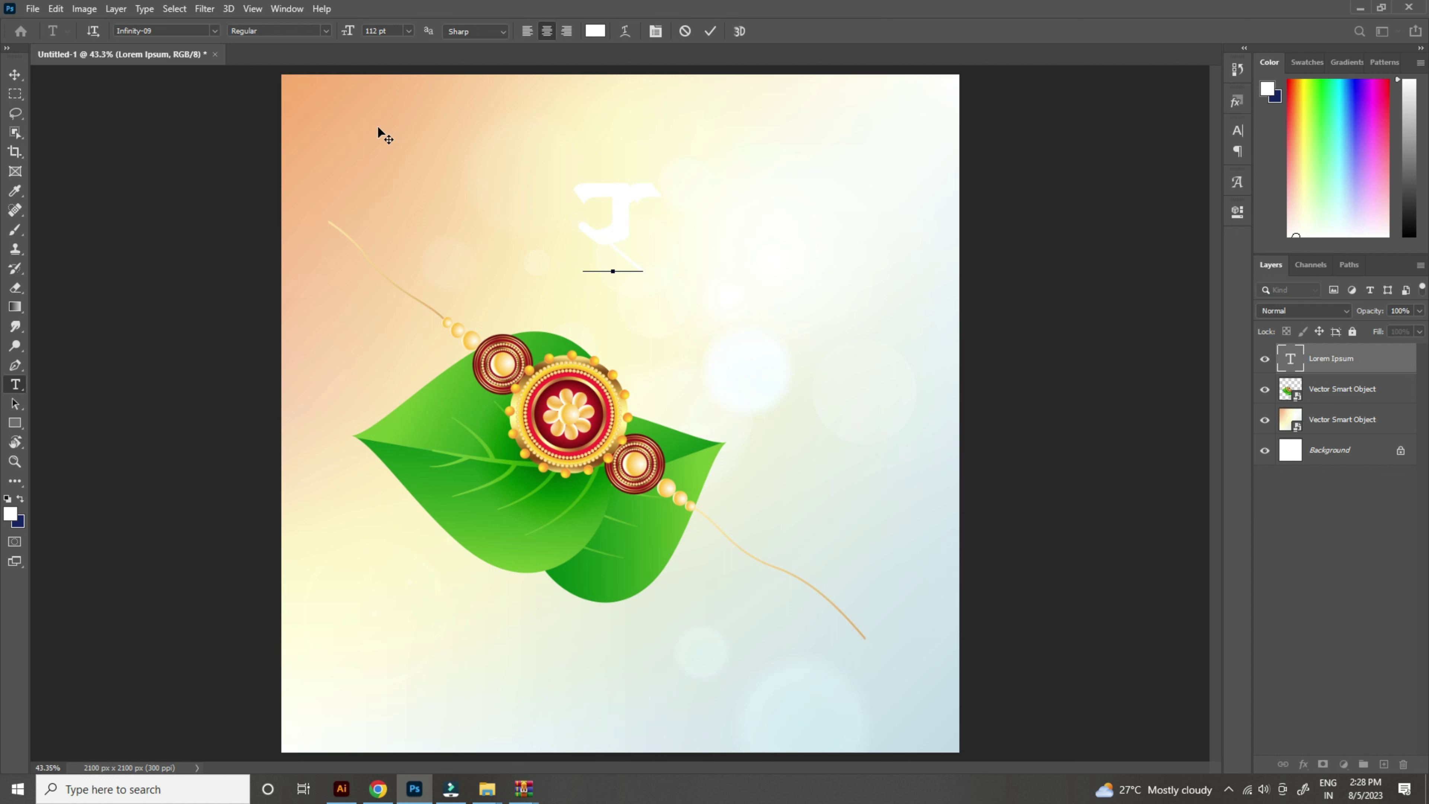
pyautogui.write('{kk')
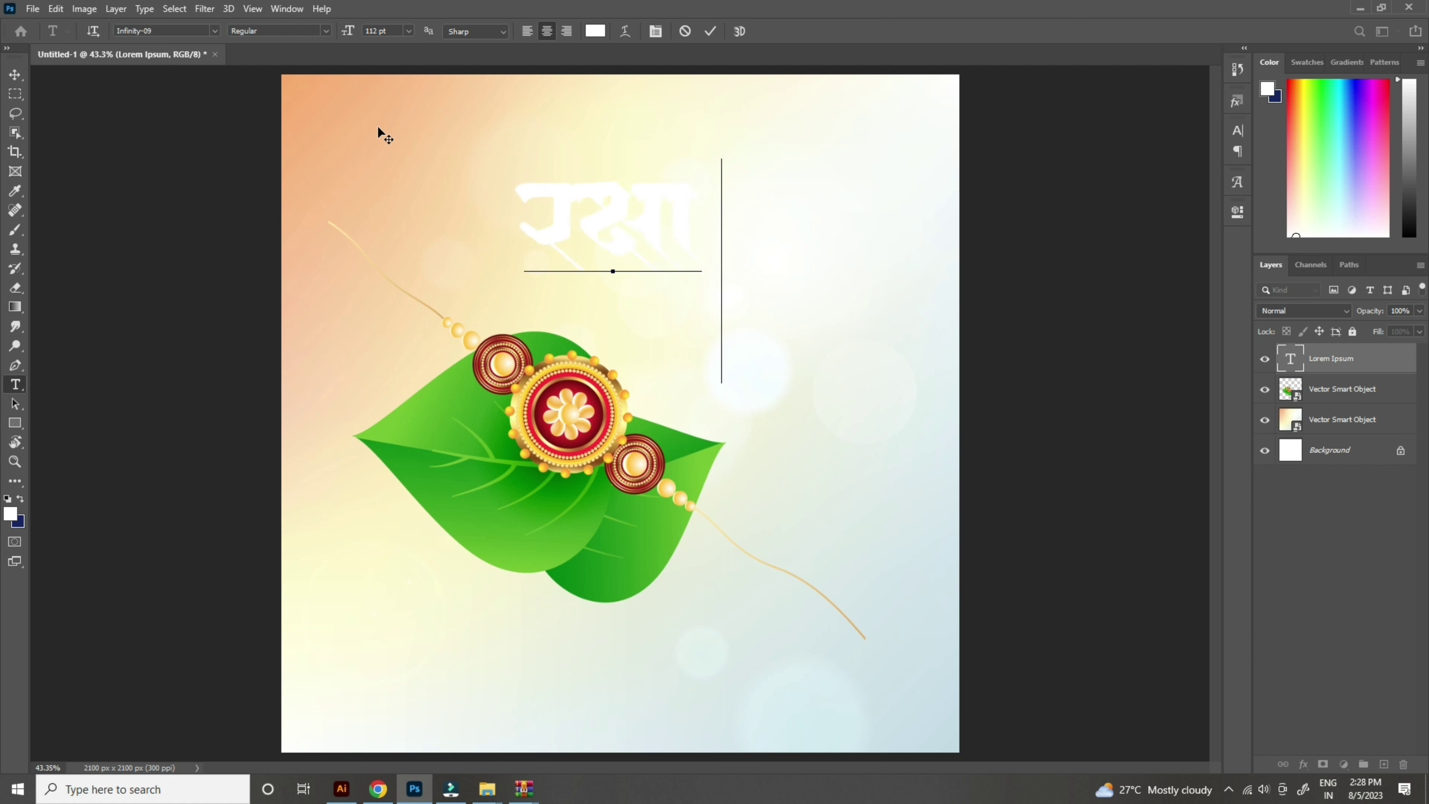
pyautogui.write('c')
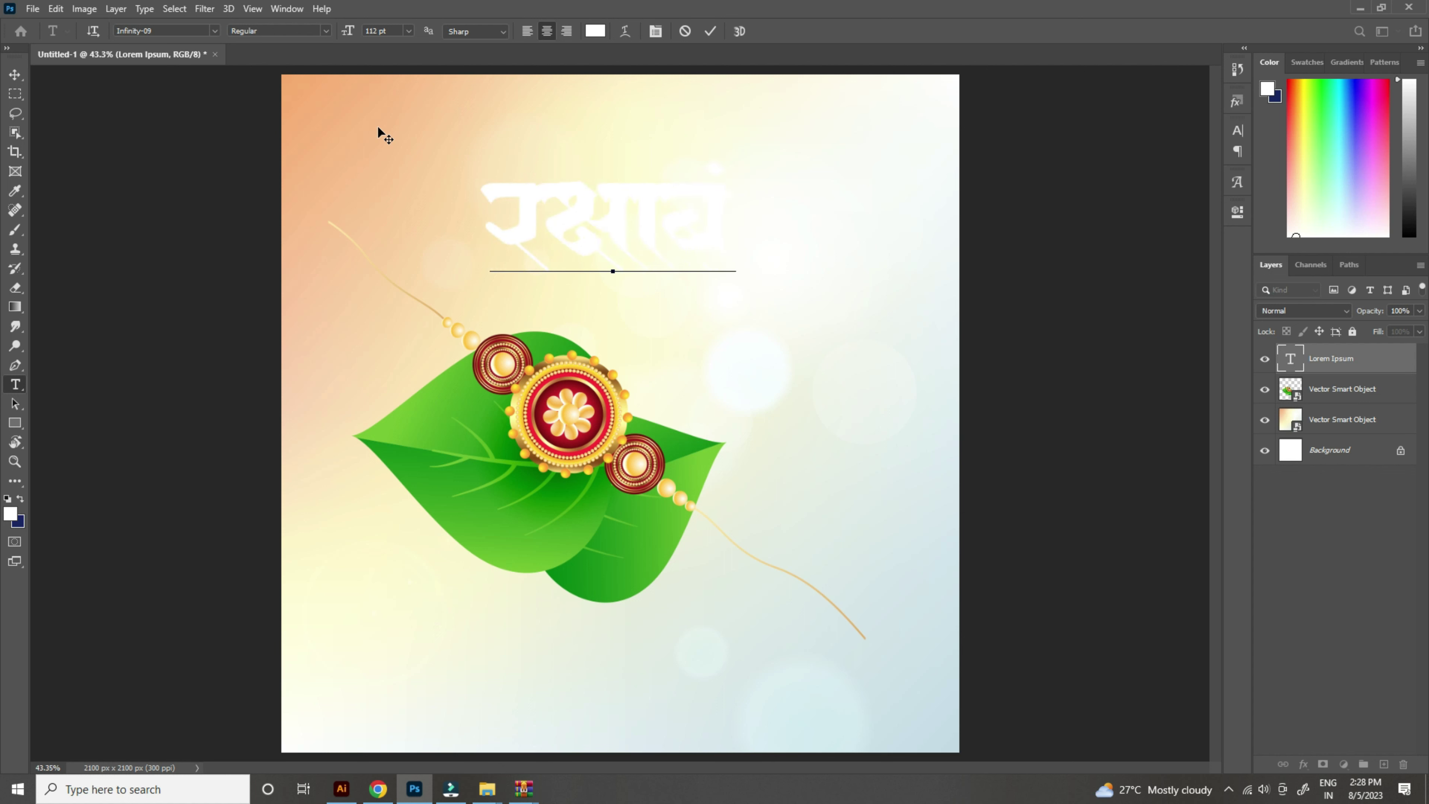
pyautogui.write('a/u')
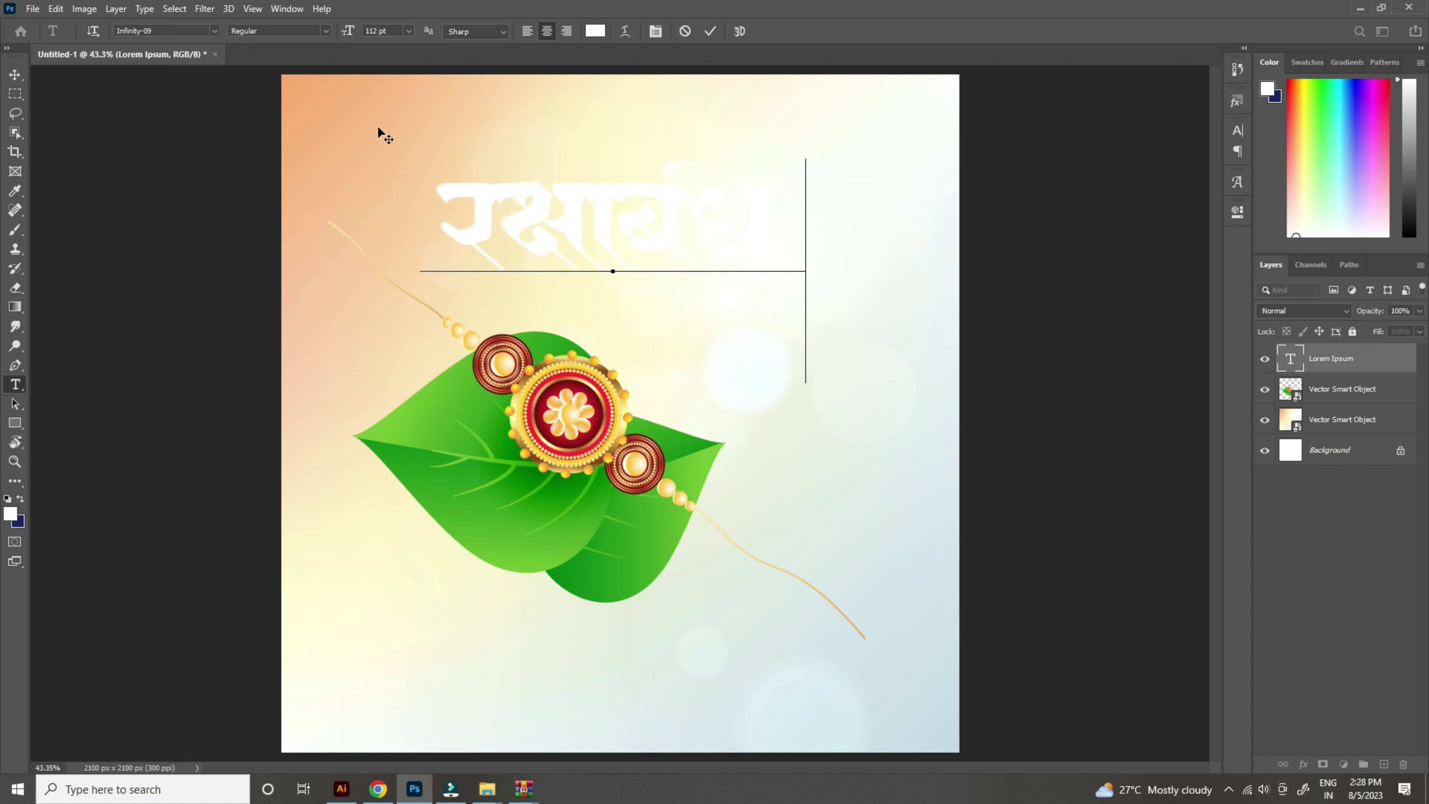
pyautogui.hotkey('ctrl', 'a')
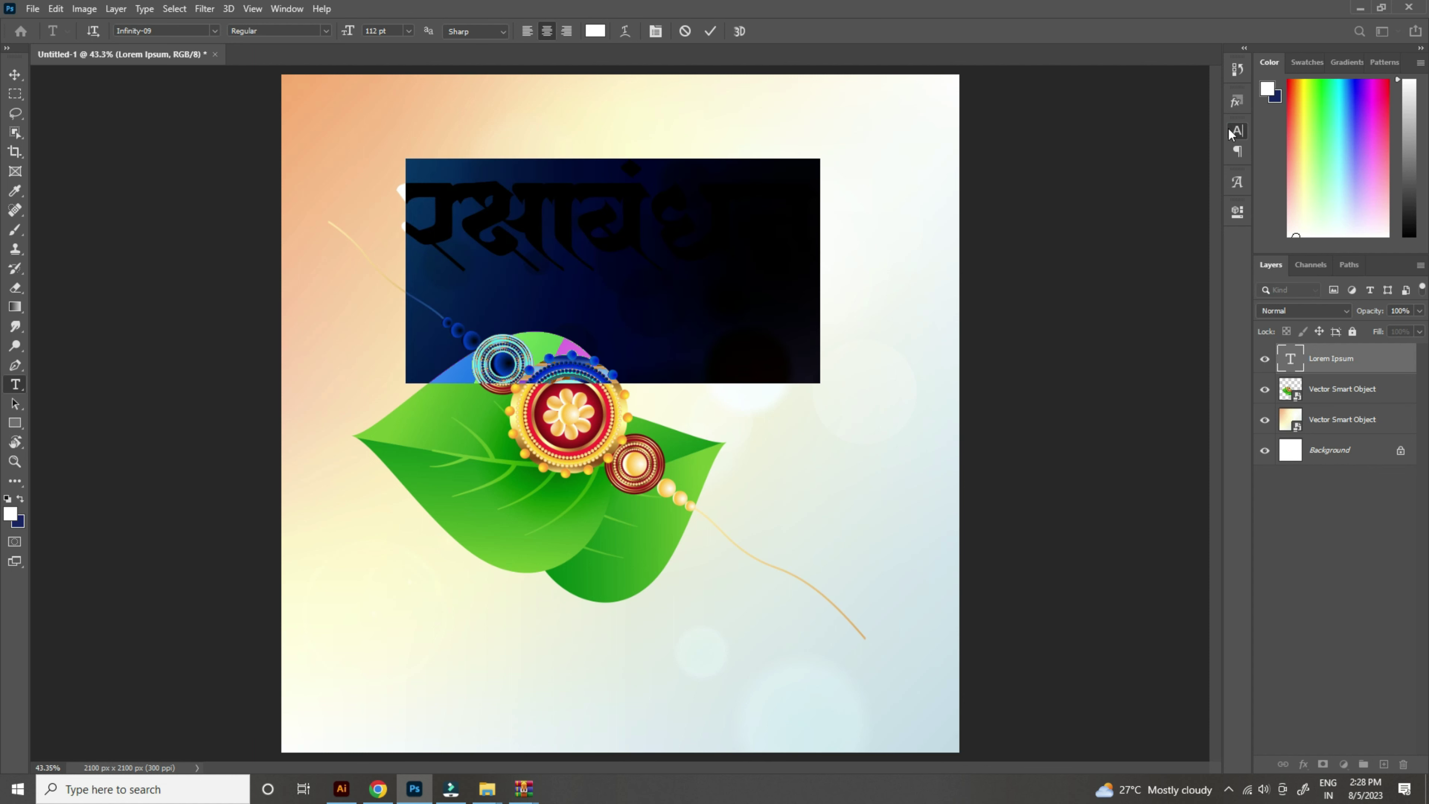
# Step: Colour the title dark red, sampled from the rakhi
pyautogui.click(1237, 130)
pyautogui.click(1187, 221)
pyautogui.click(604, 415)
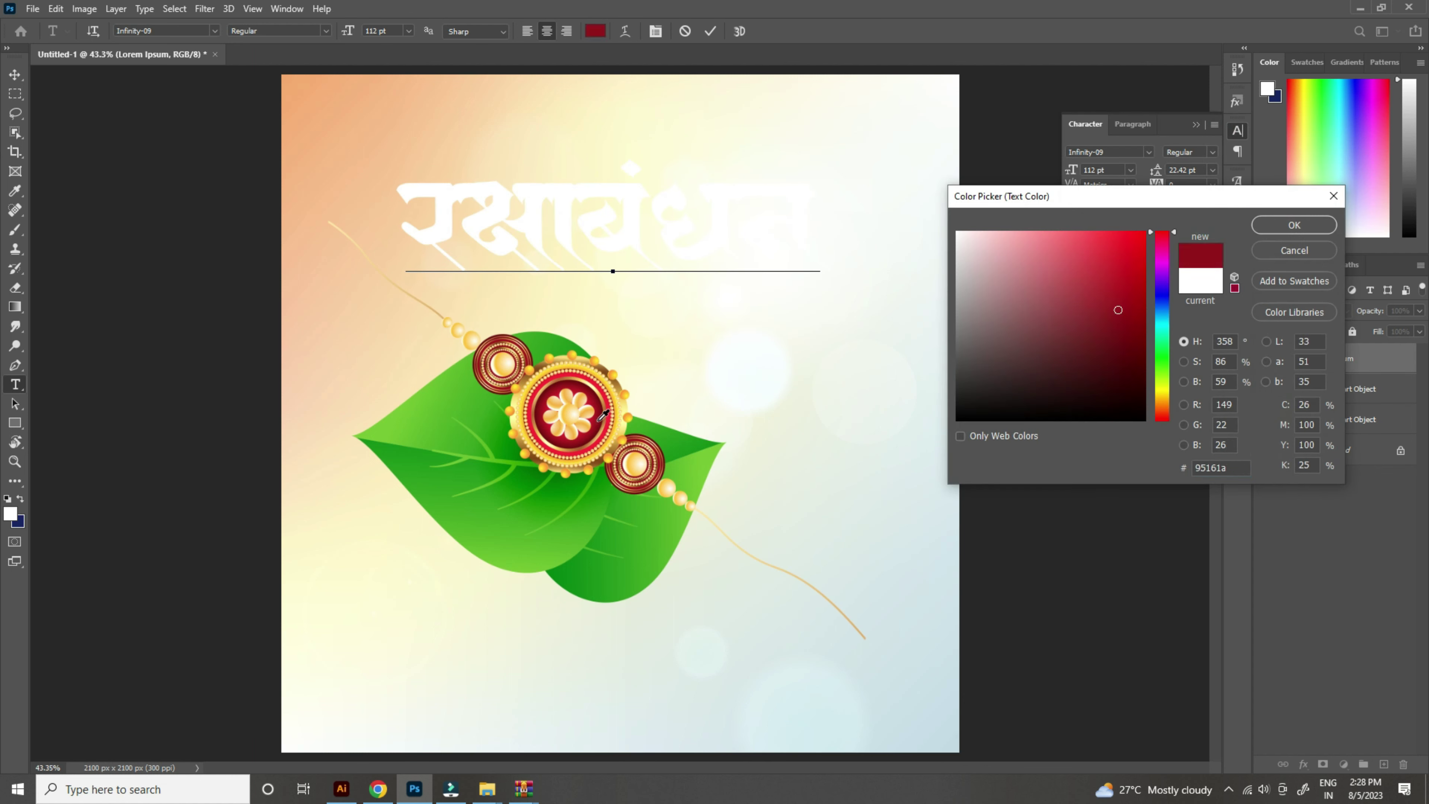
pyautogui.click(599, 420)
pyautogui.click(1294, 225)
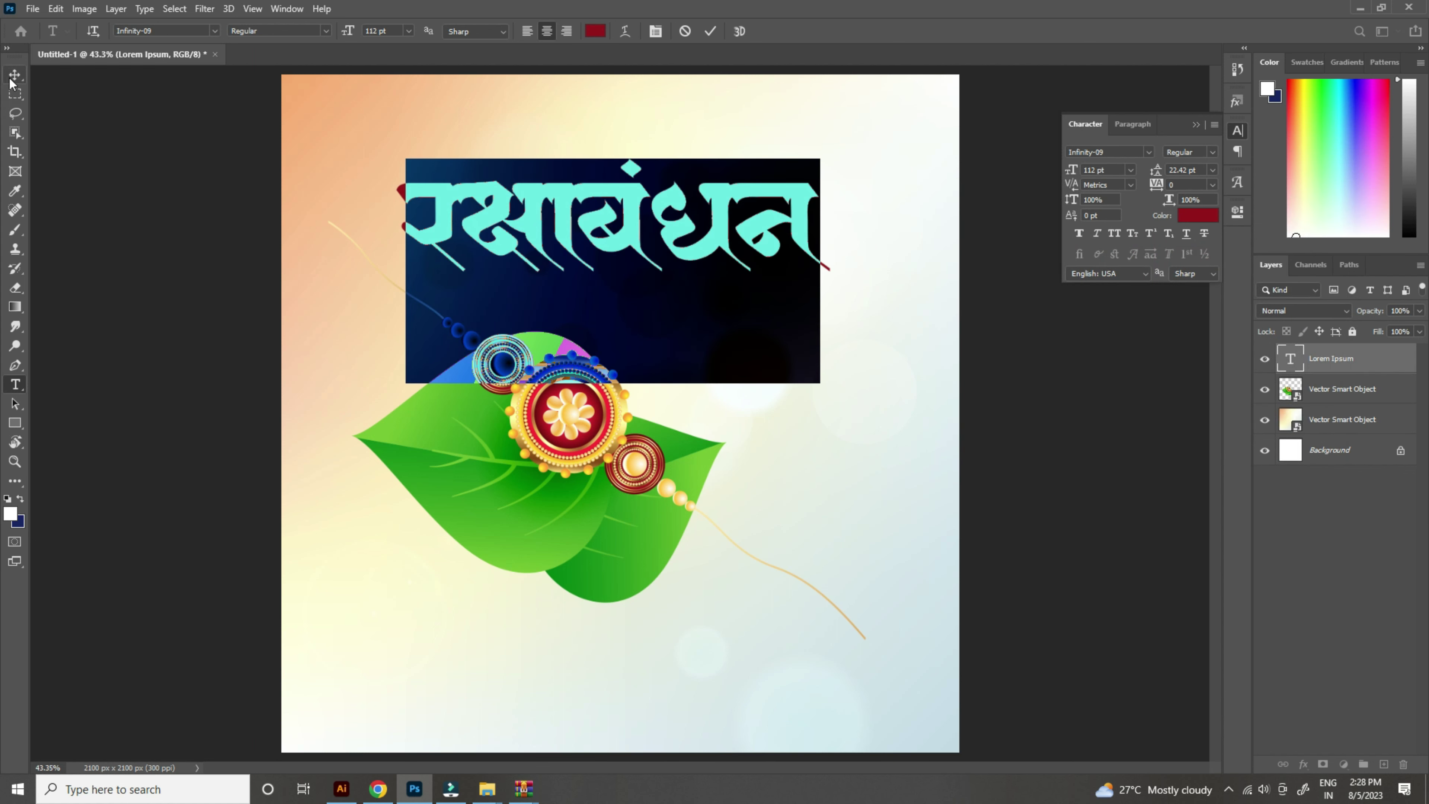
pyautogui.click(10, 81)
# Step: Centre the red title slightly lower, just above the rakhi
pyautogui.scroll(-3, 648, 316)
pyautogui.moveTo(659, 311); pyautogui.dragTo(670, 324)
pyautogui.scroll(-3, 762, 396)
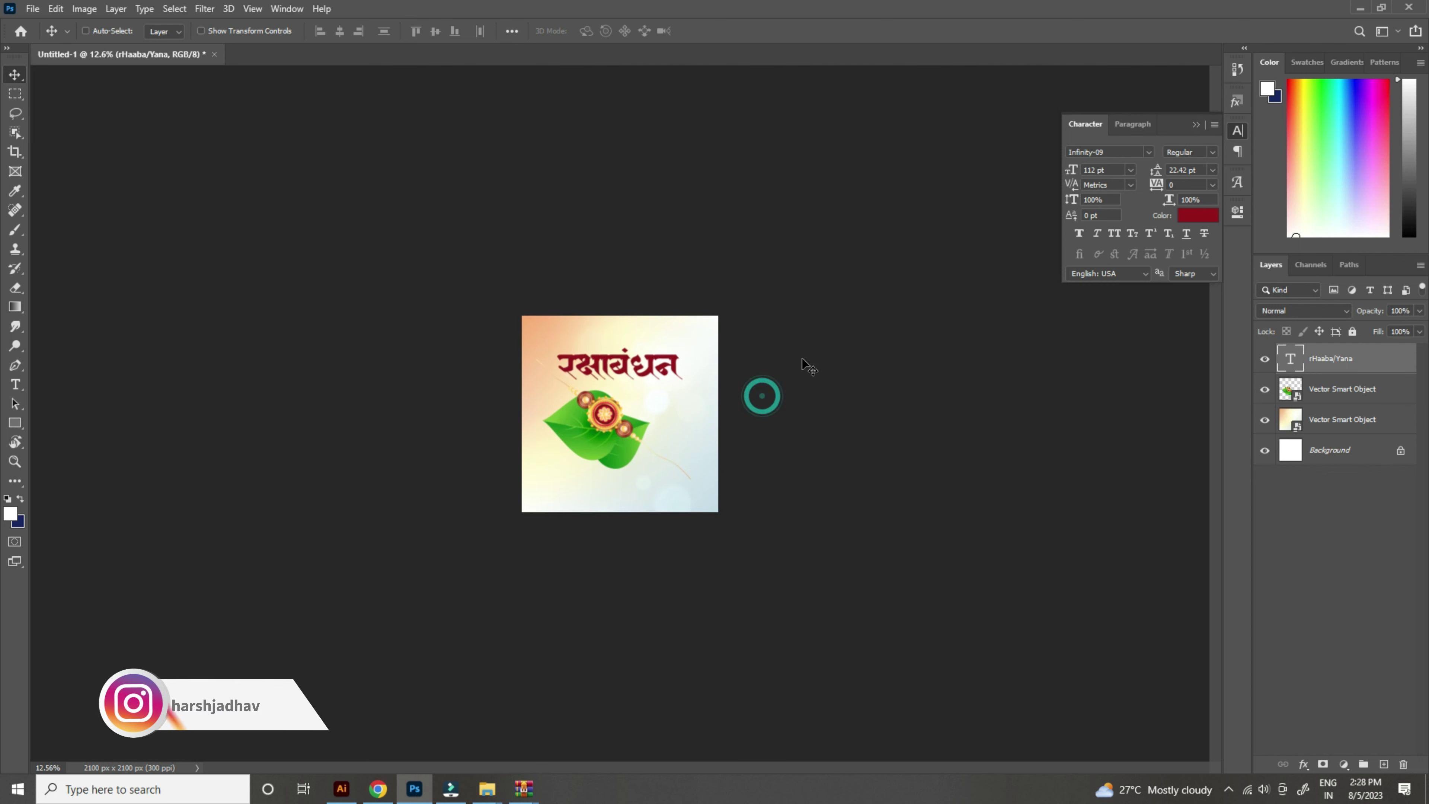
pyautogui.scroll(6, 650, 307)
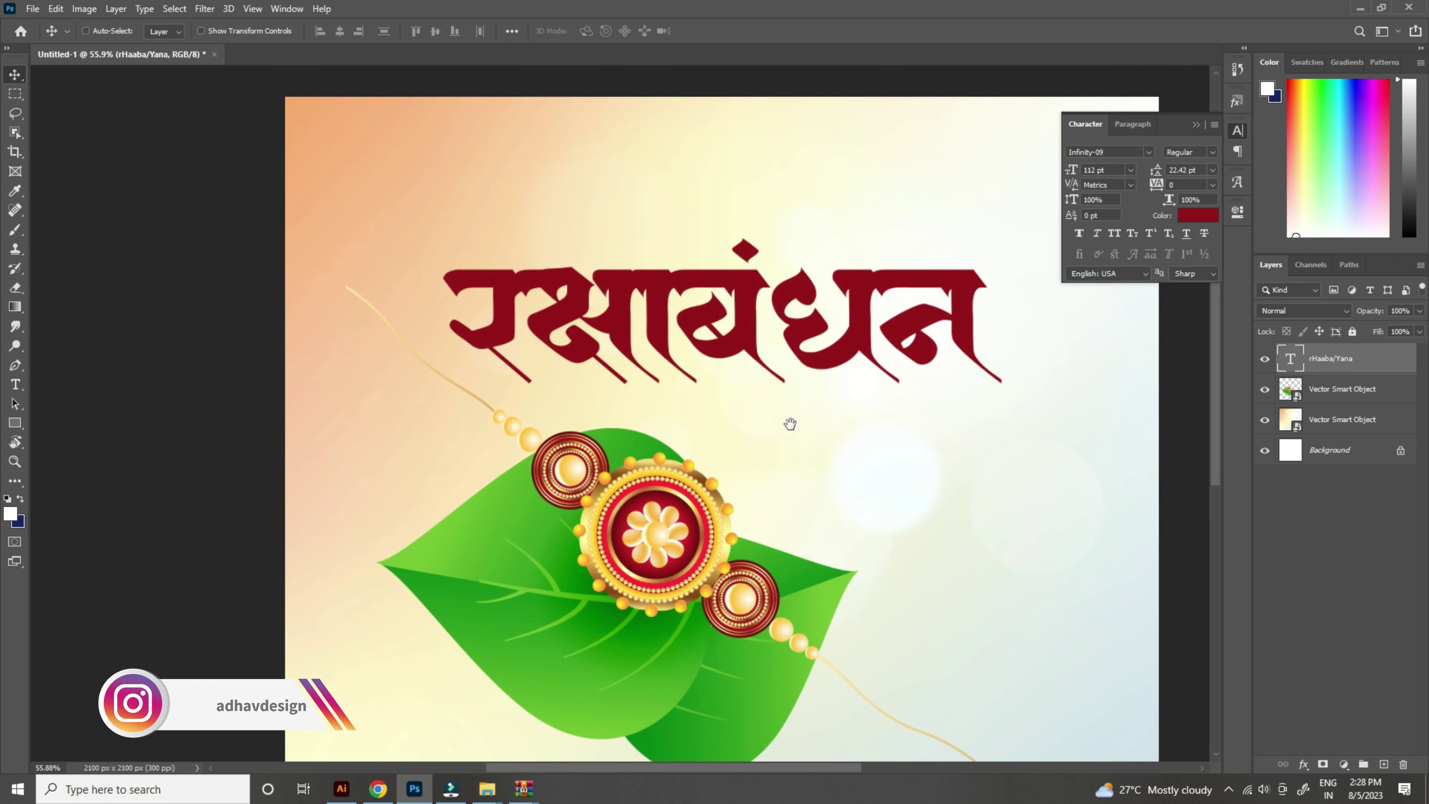
pyautogui.click(790, 423)
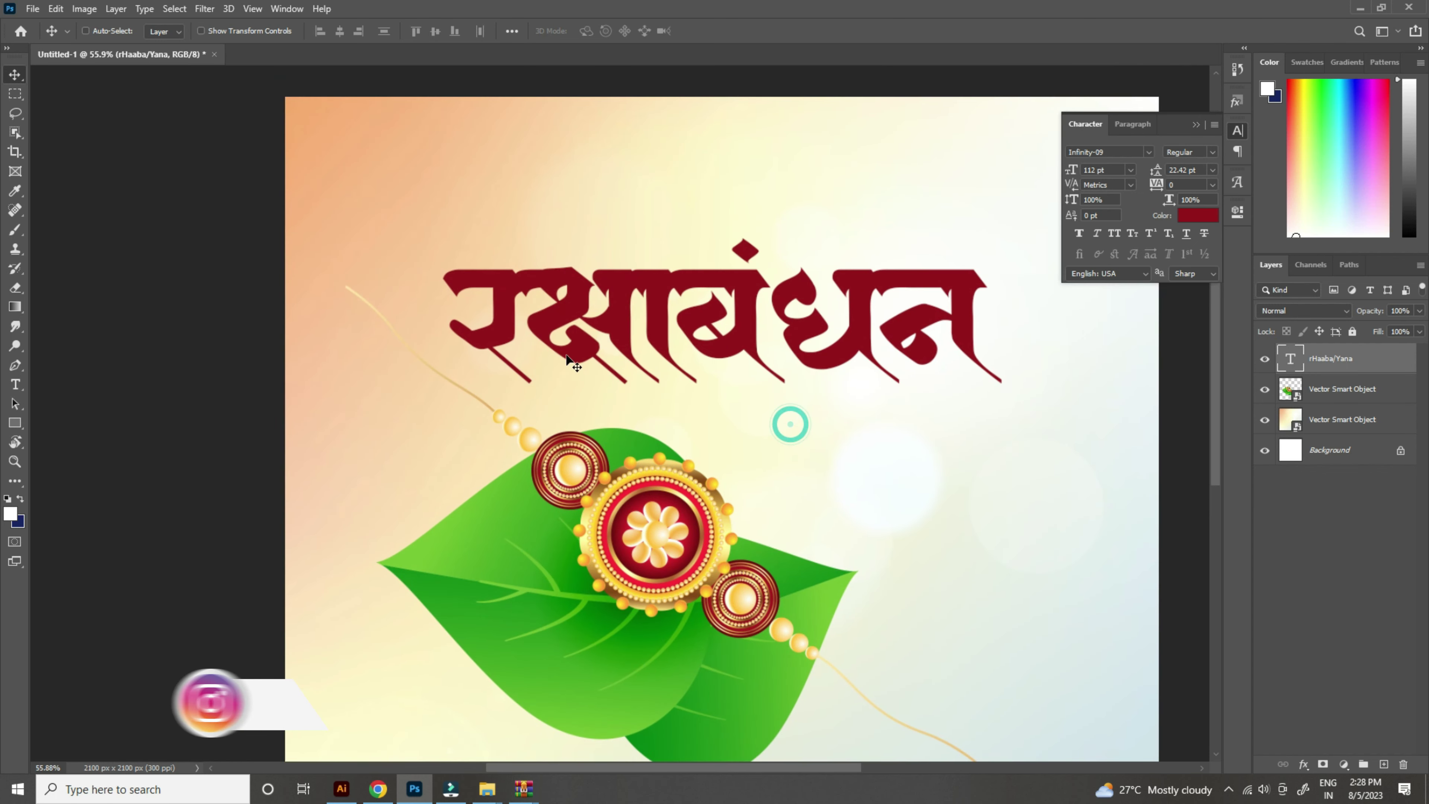
# Step: Replace the title's first letter with a swash alternate glyph and reposition the title above the rakhi
pyautogui.doubleClick(547, 331)
pyautogui.press('Left')
pyautogui.hotkey('shift', 'Right')
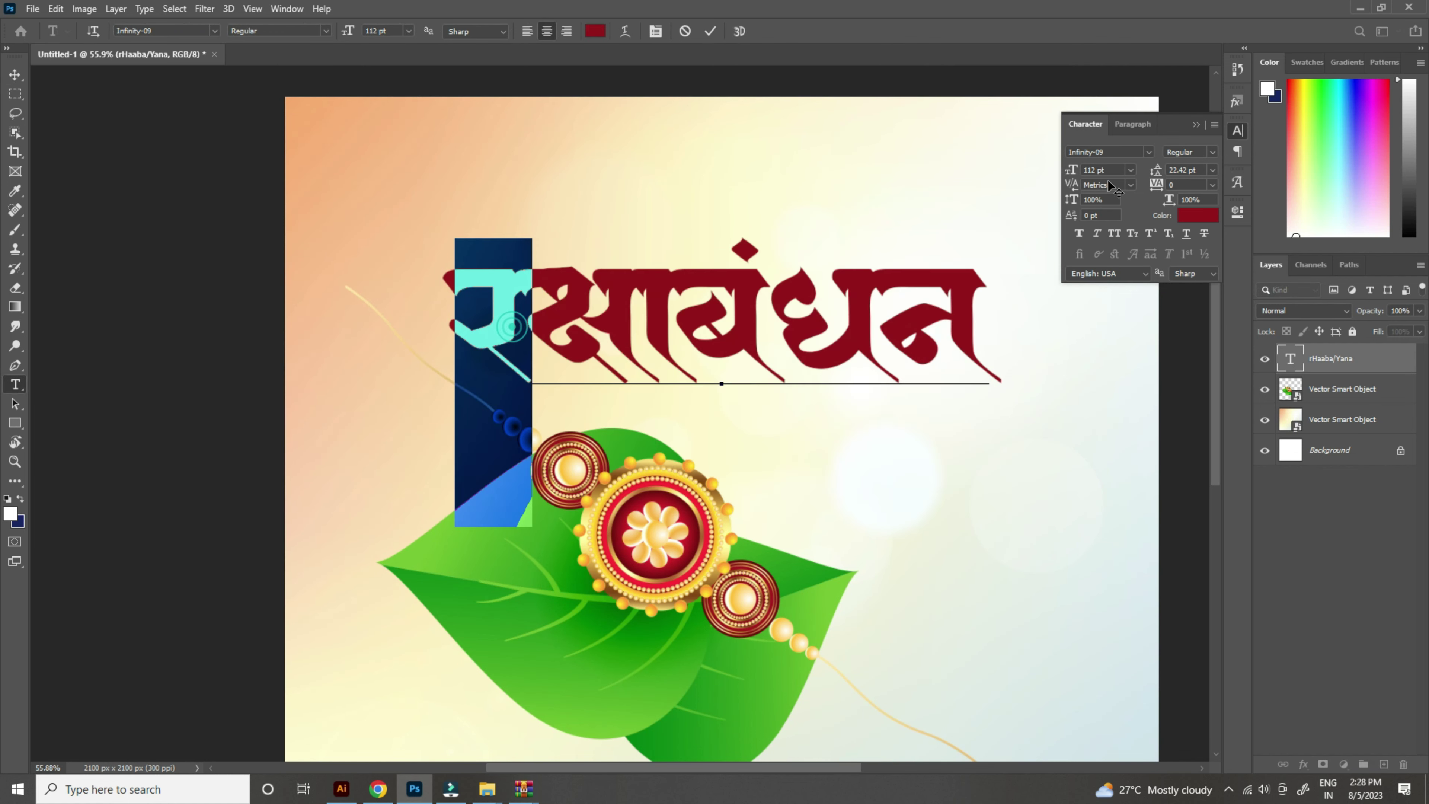
pyautogui.click(1235, 183)
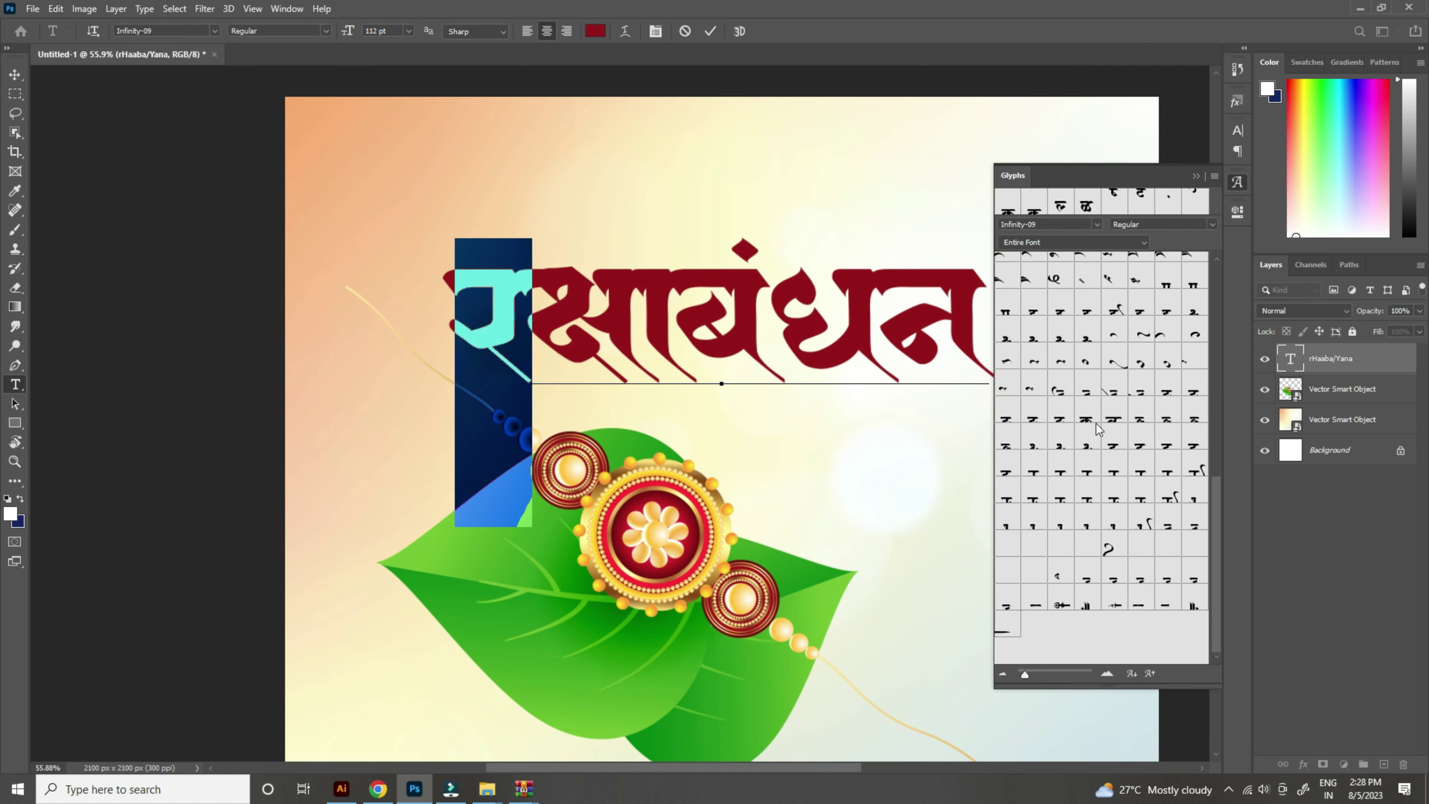
pyautogui.doubleClick(1086, 472)
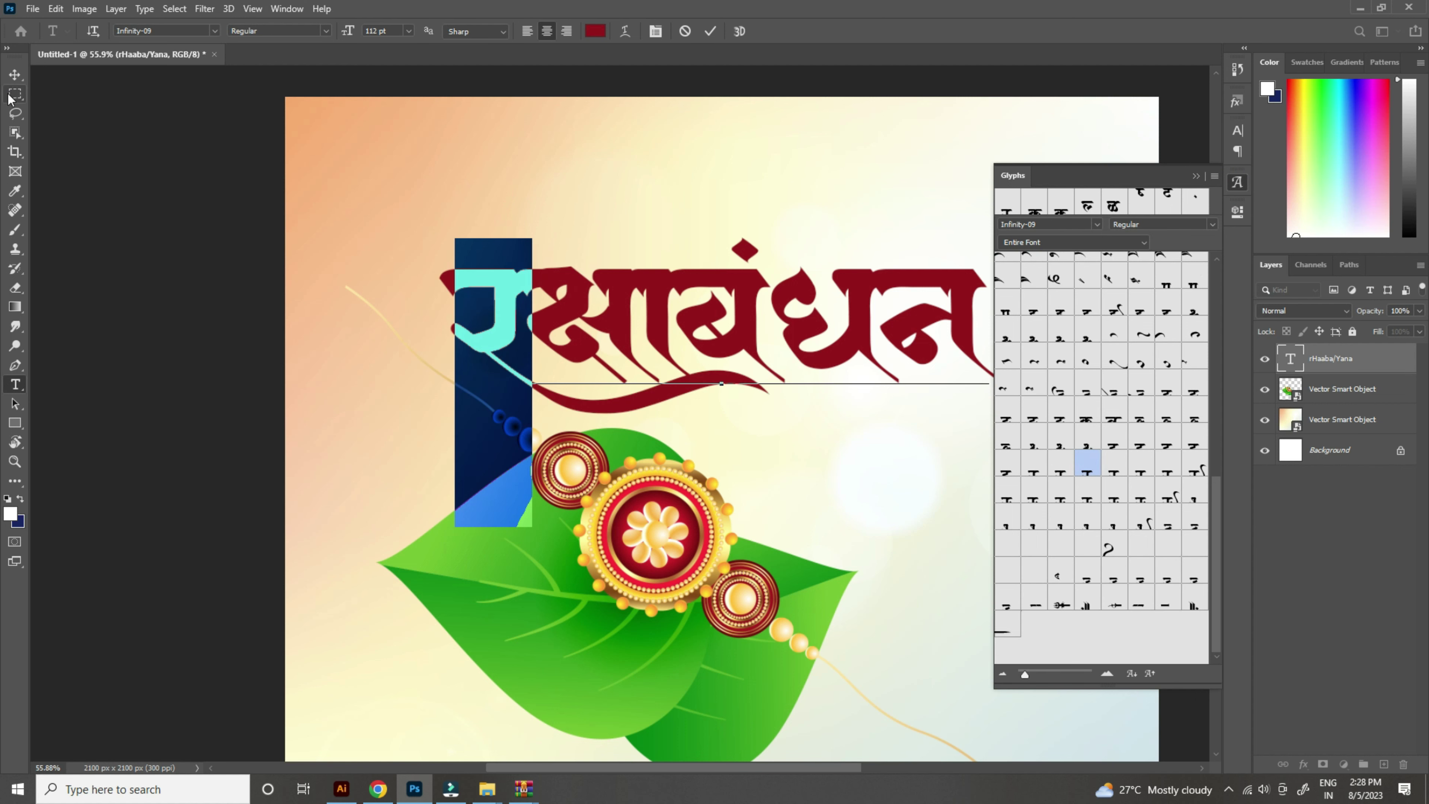
pyautogui.click(14, 74)
pyautogui.scroll(-5, 551, 332)
pyautogui.moveTo(701, 345); pyautogui.dragTo(705, 345)
pyautogui.scroll(3, 705, 345)
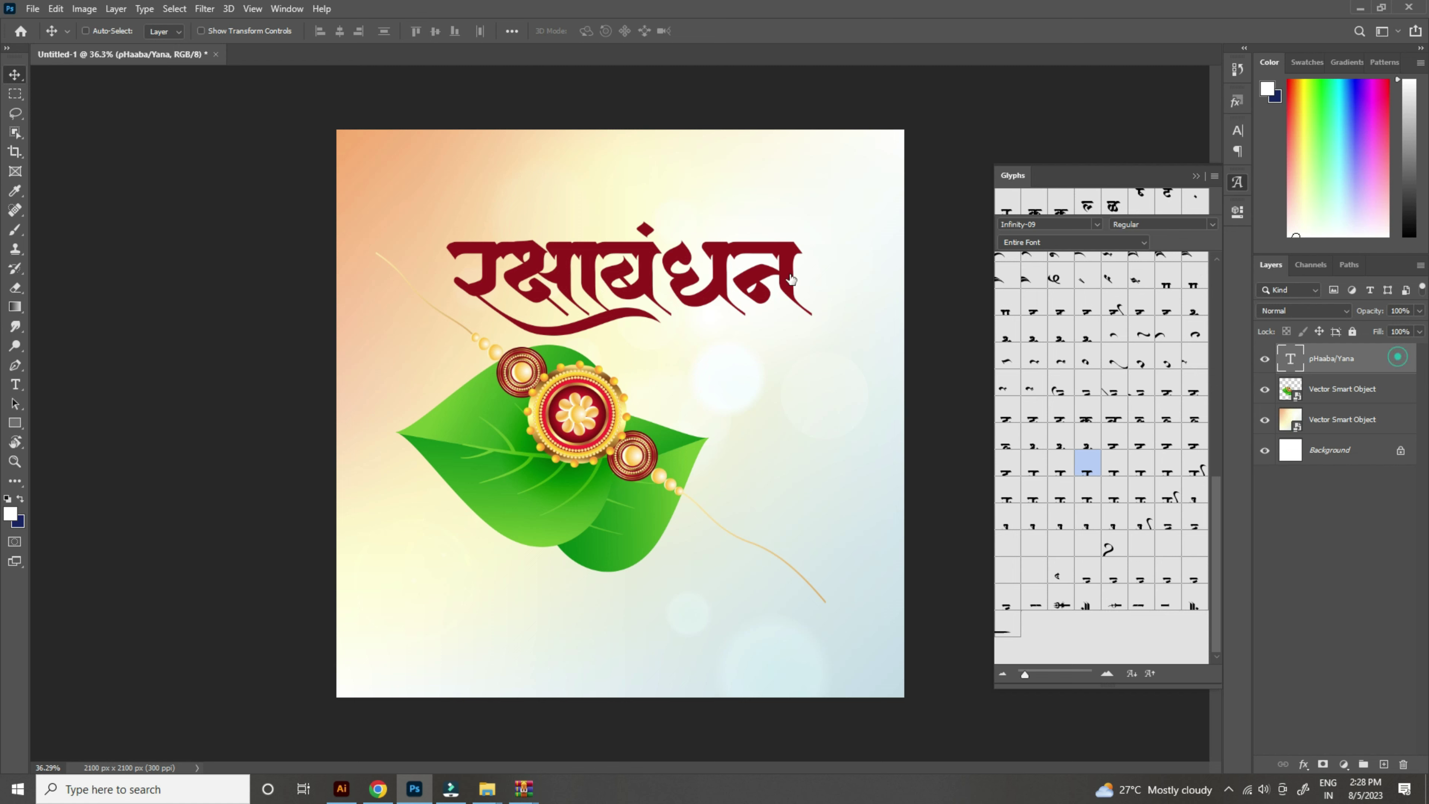
# Step: Give the title a linear 90° Gradient Overlay from deep red to orange ff5a00 at 81% opacity
pyautogui.click(855, 508)
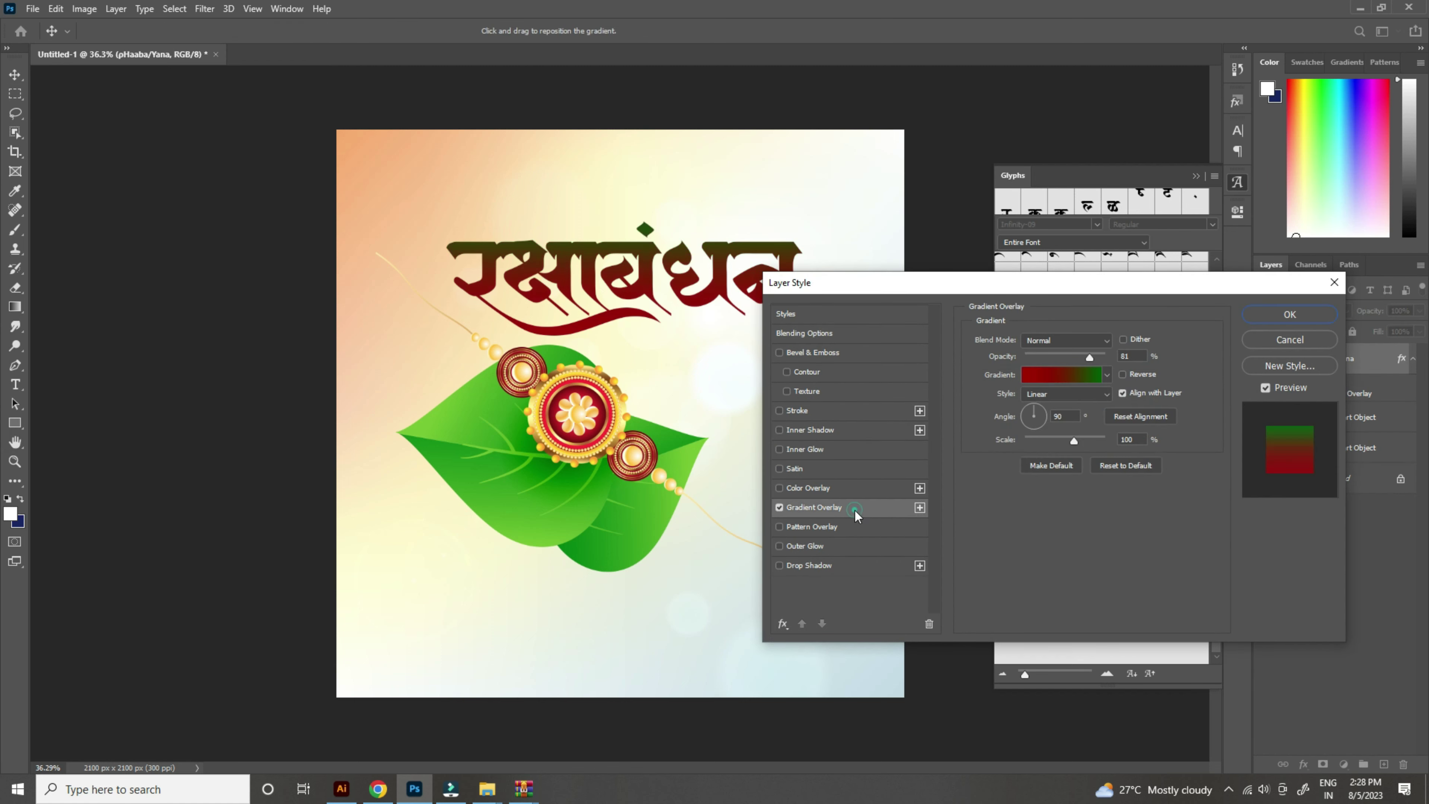
pyautogui.click(1063, 373)
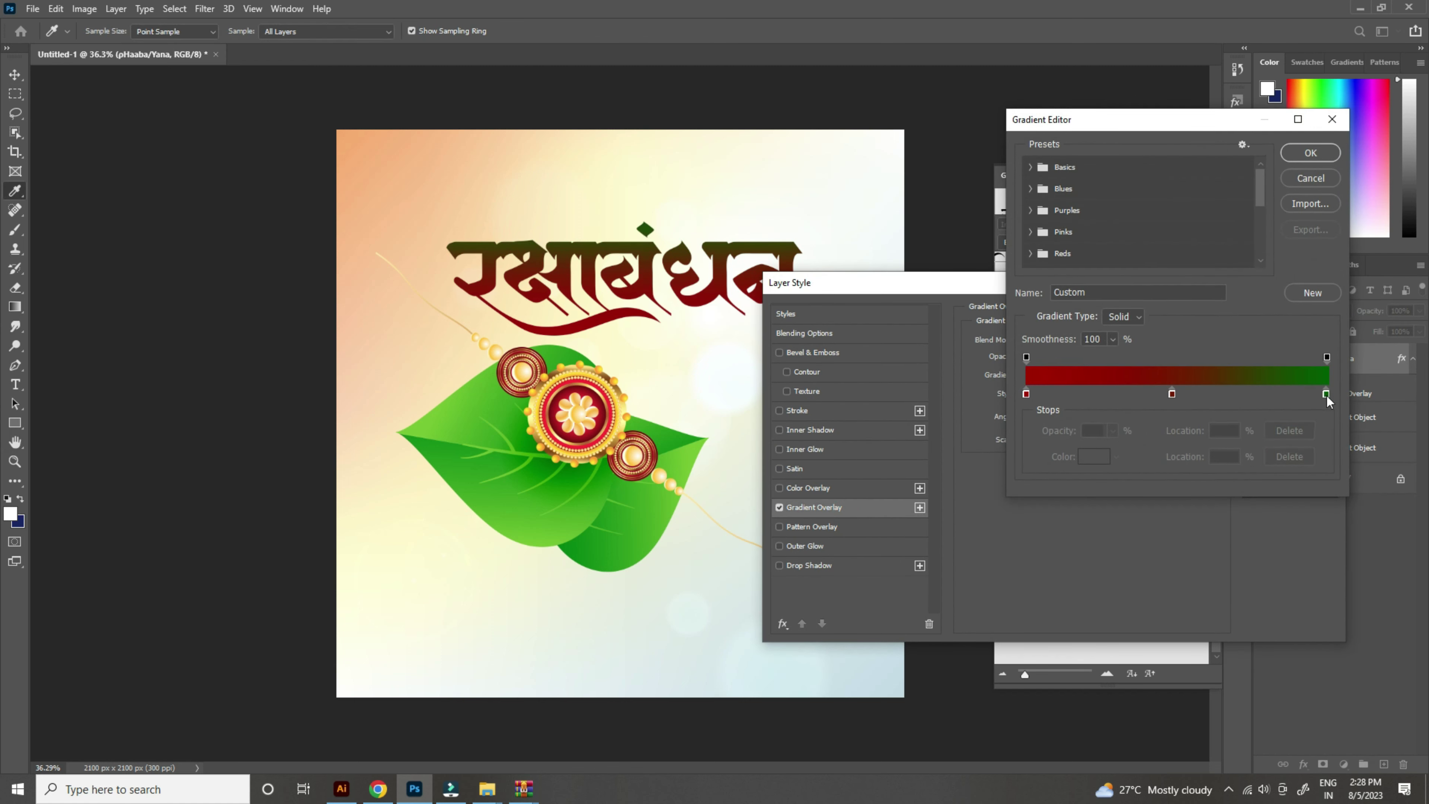
pyautogui.doubleClick(1326, 395)
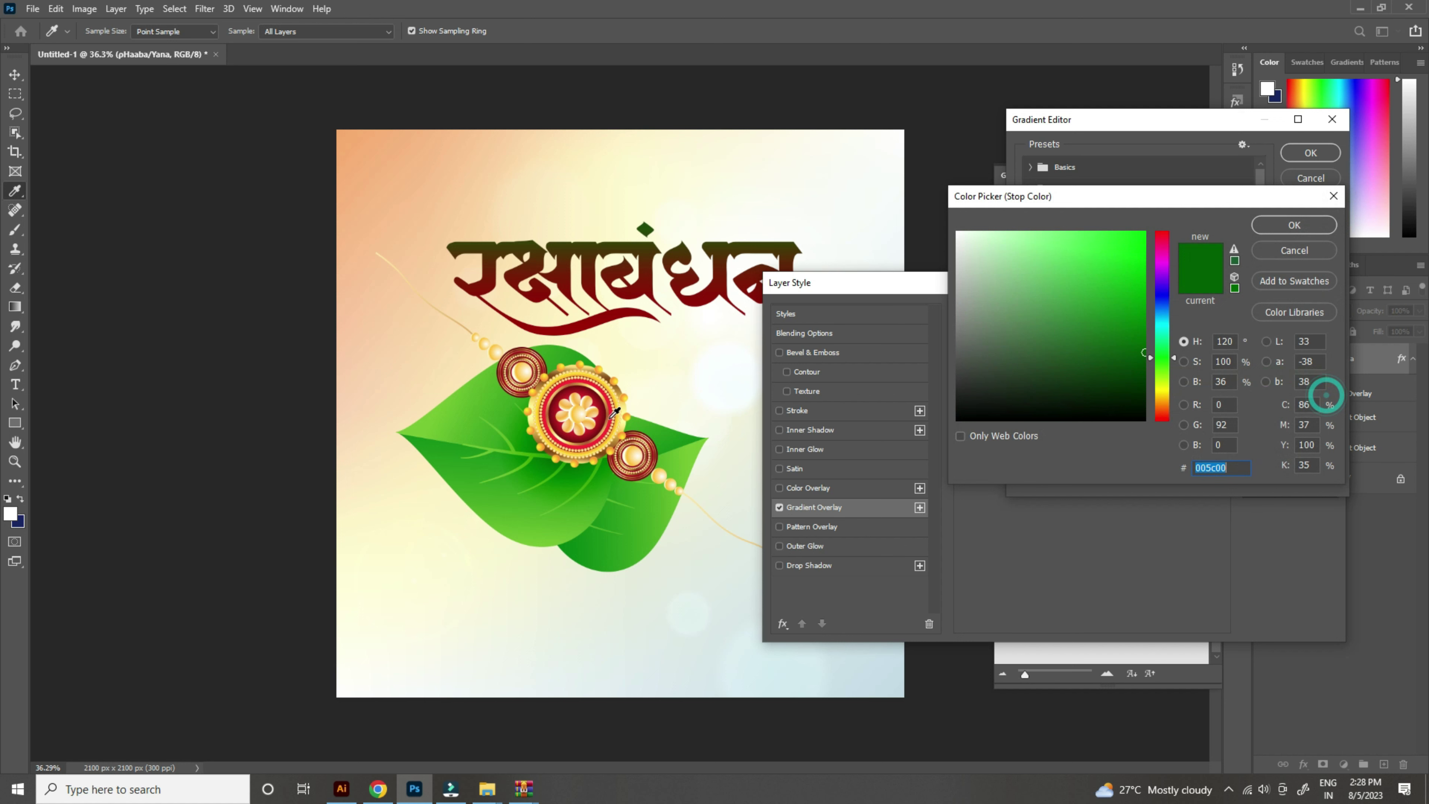
pyautogui.click(586, 382)
pyautogui.write('ff0000')
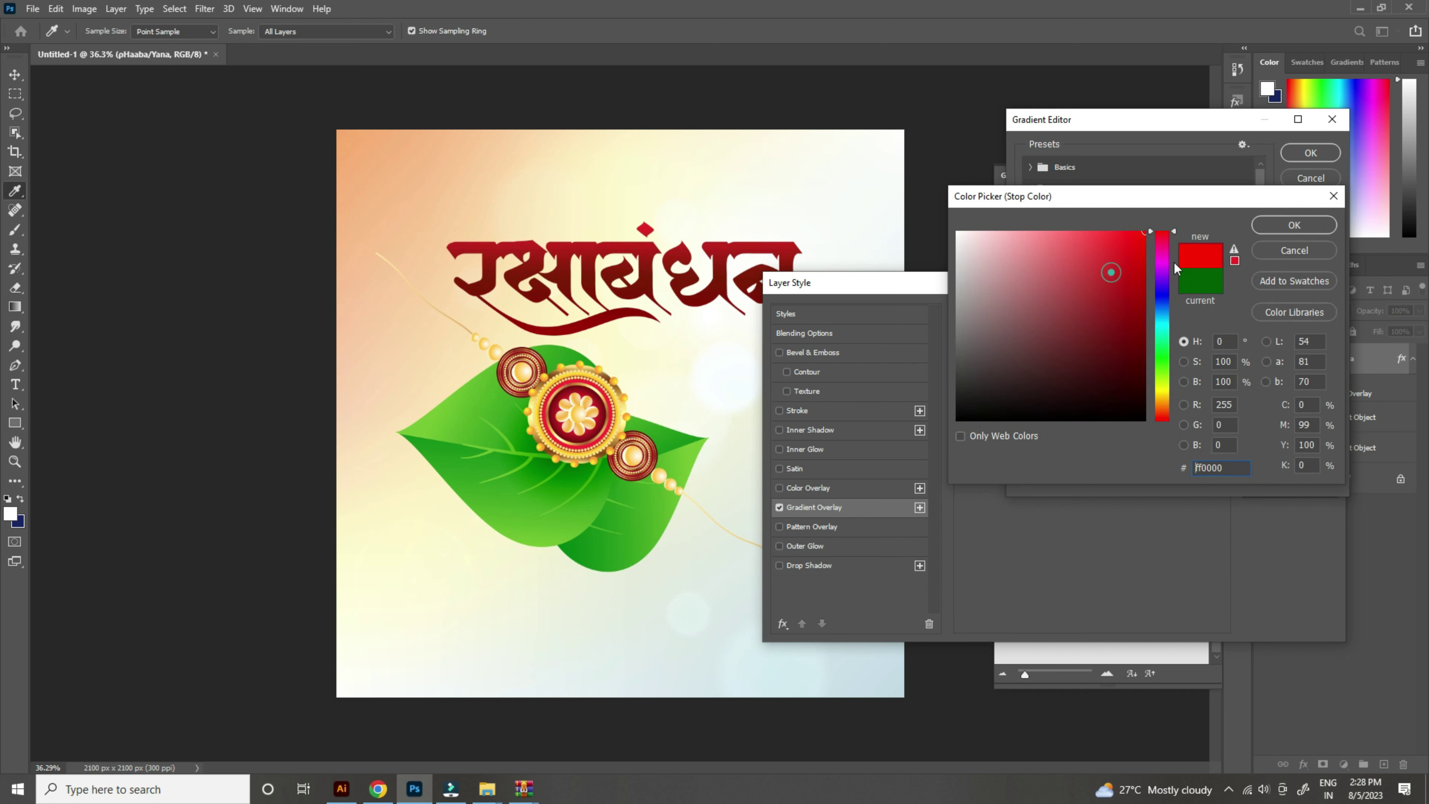
pyautogui.click(1163, 411)
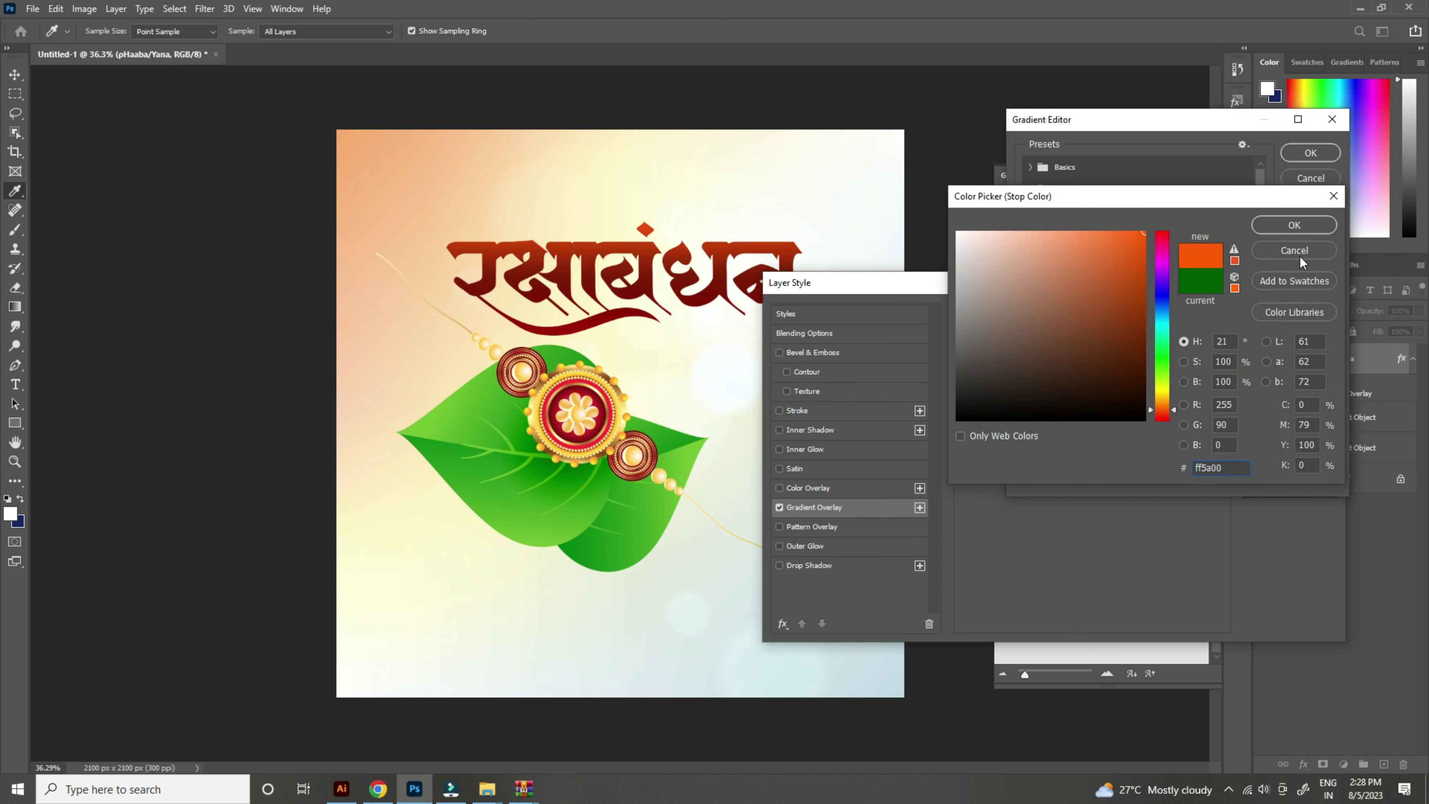
pyautogui.click(1289, 228)
pyautogui.click(1308, 152)
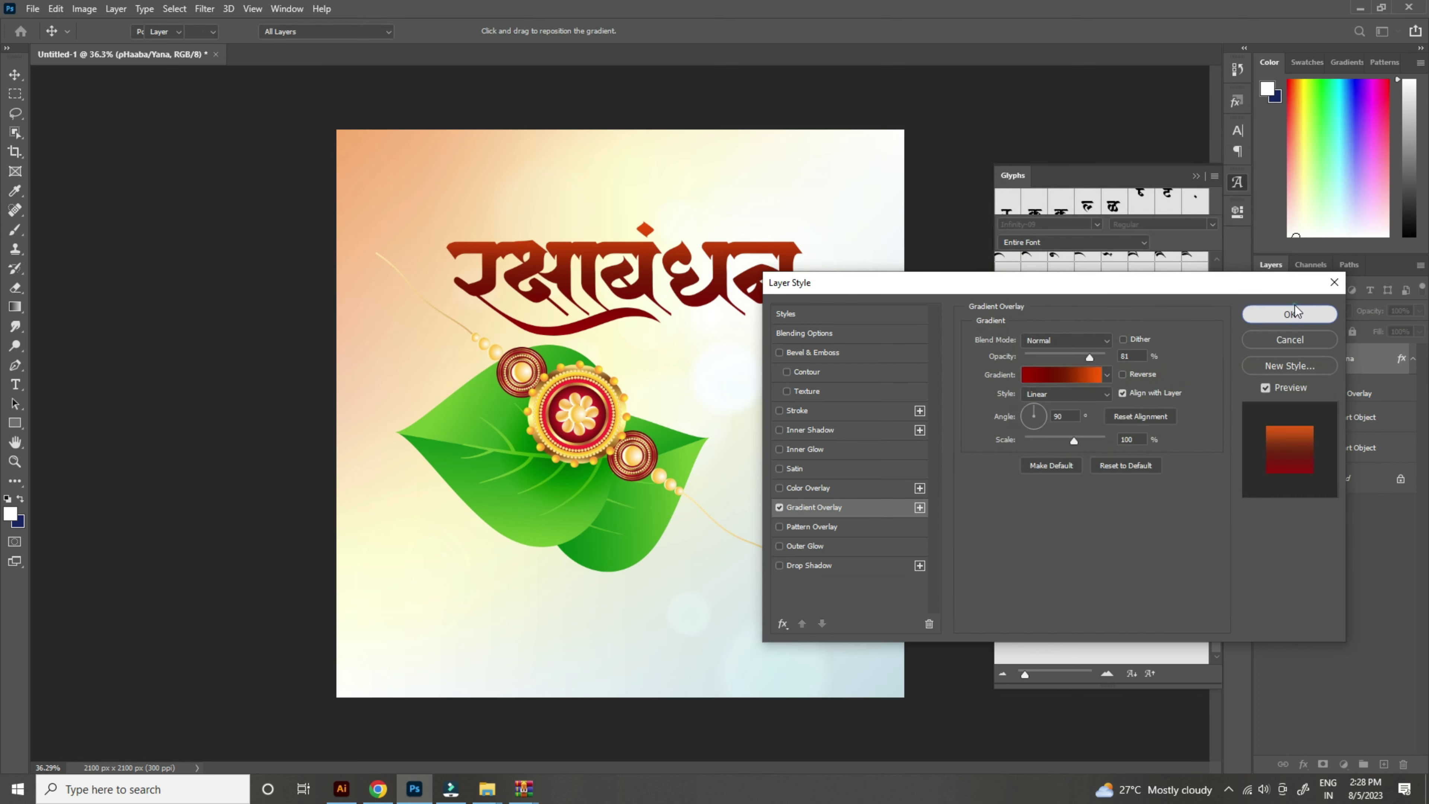
pyautogui.click(1294, 308)
pyautogui.scroll(3, 748, 349)
# Step: Add a text layer near the canvas bottom reading 'nimitta sarvanna man purvak shubhech4..!' and select it all
pyautogui.scroll(-5, 766, 396)
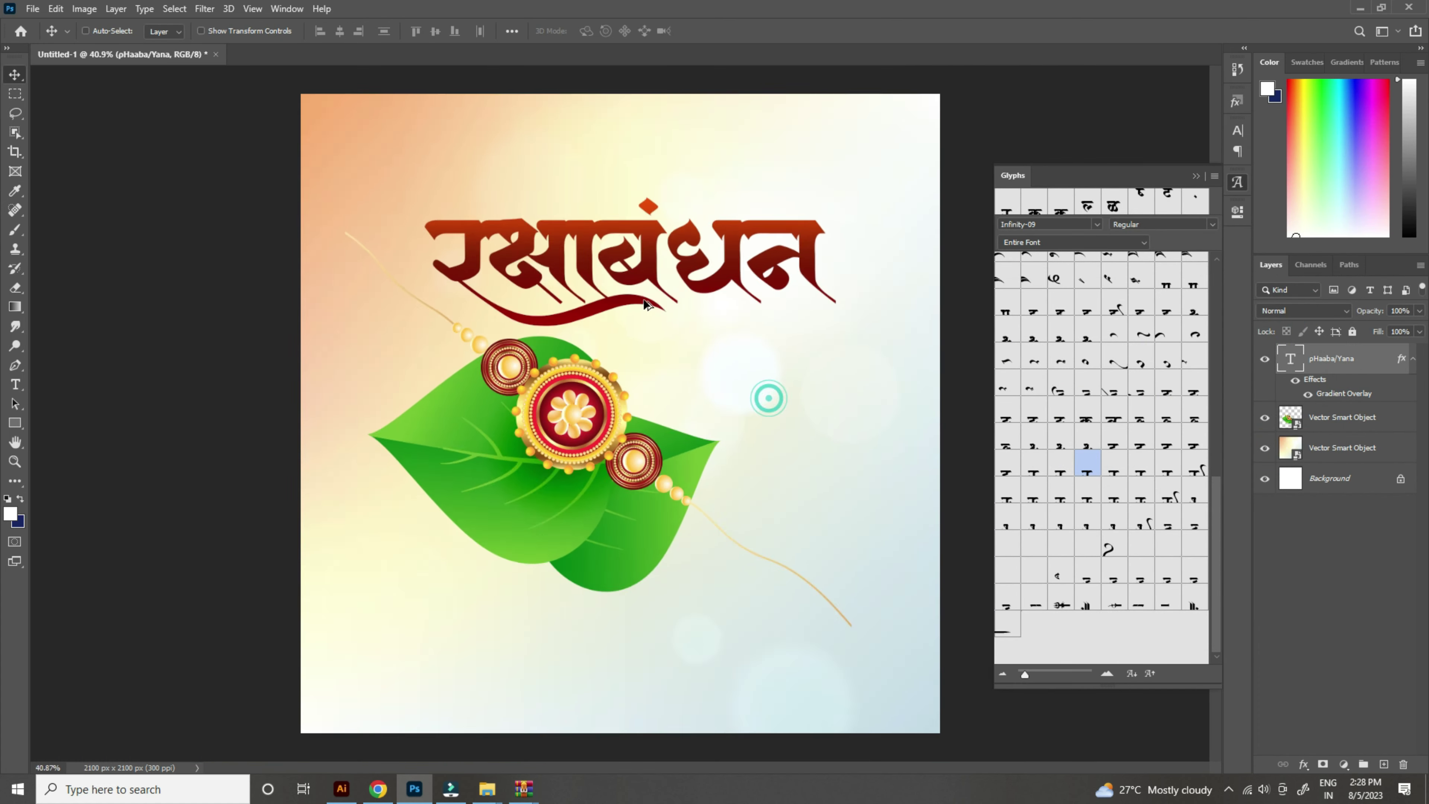
pyautogui.scroll(1, 746, 419)
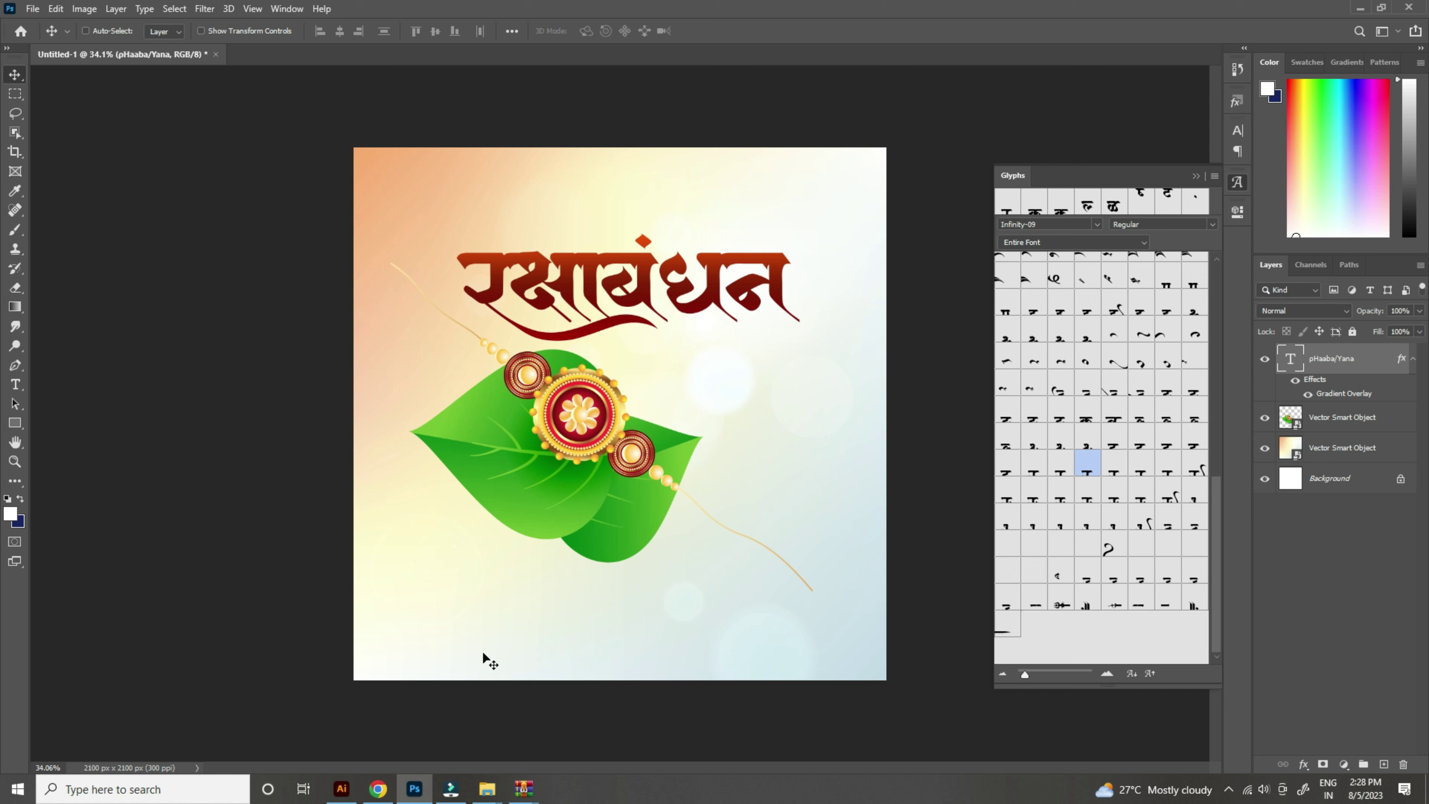
pyautogui.click(16, 386)
pyautogui.click(759, 417)
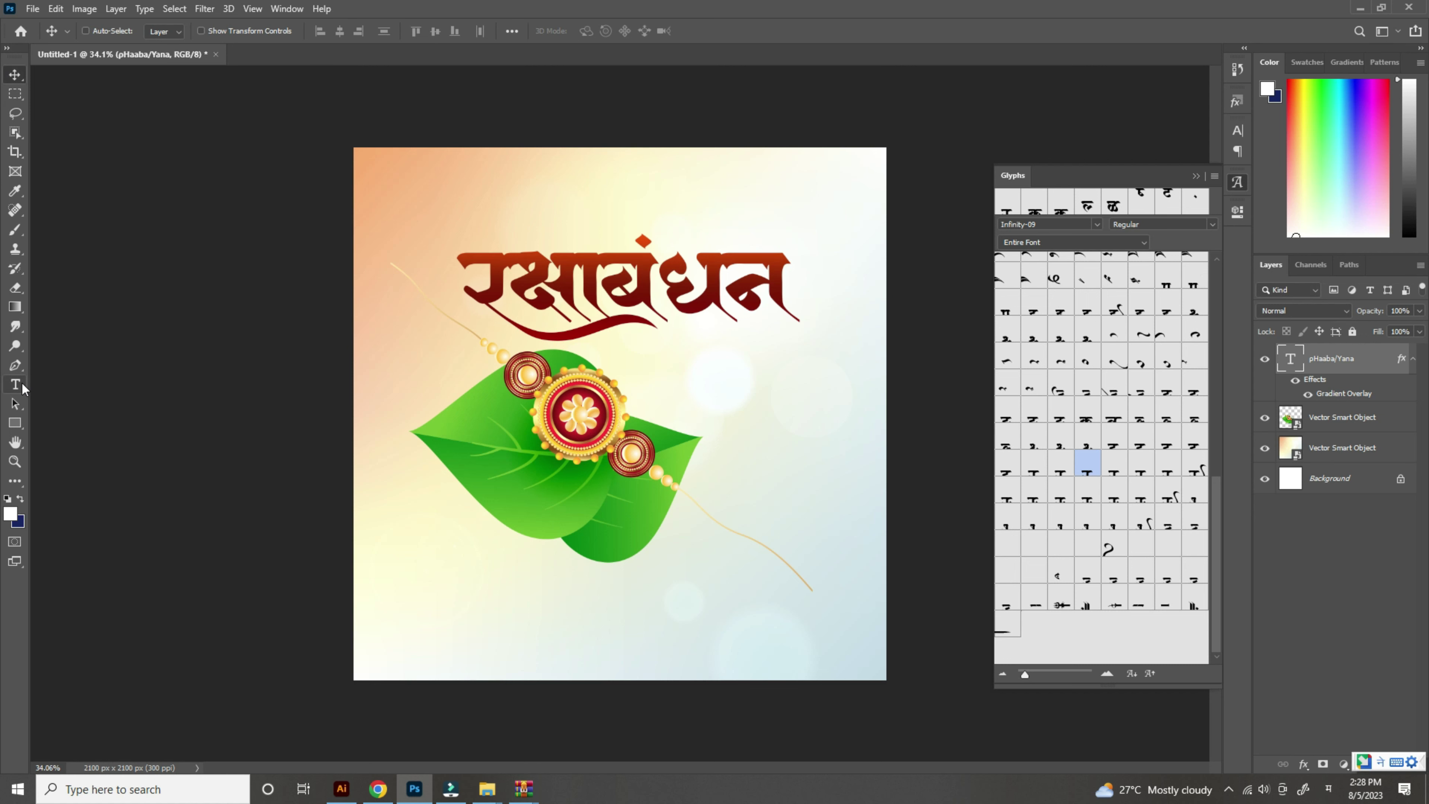
pyautogui.click(511, 584)
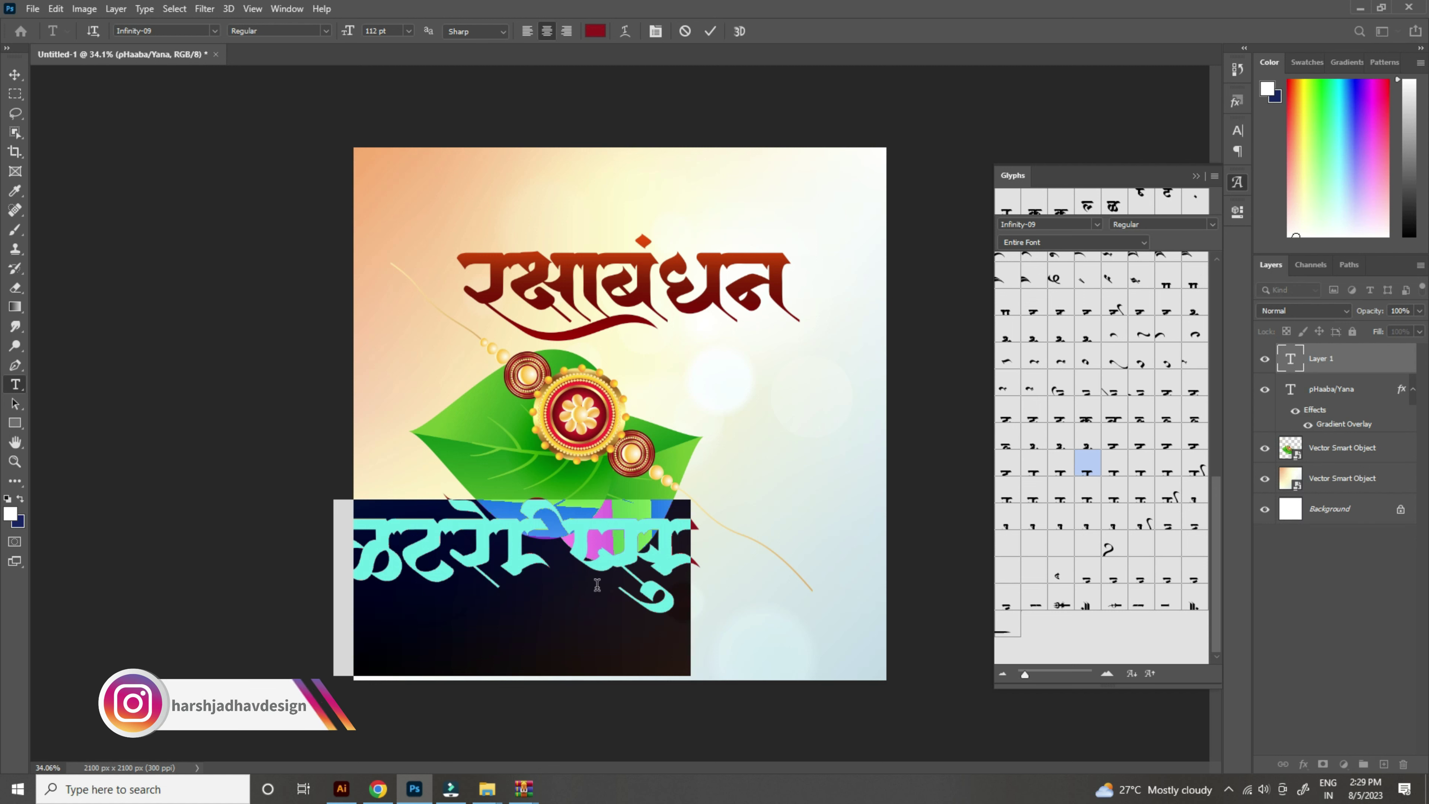
pyautogui.write('nimitta sa')
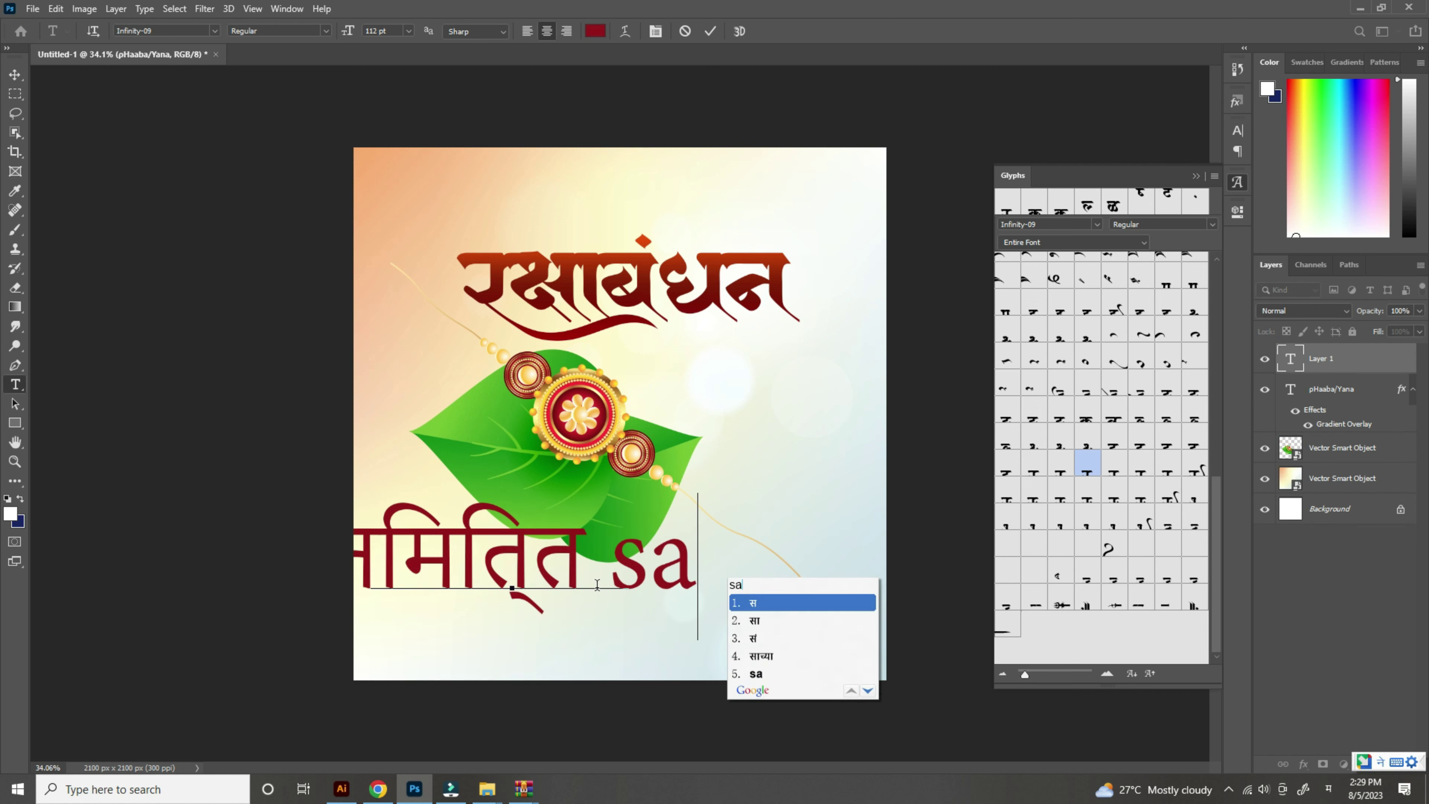
pyautogui.write('rvanna man ')
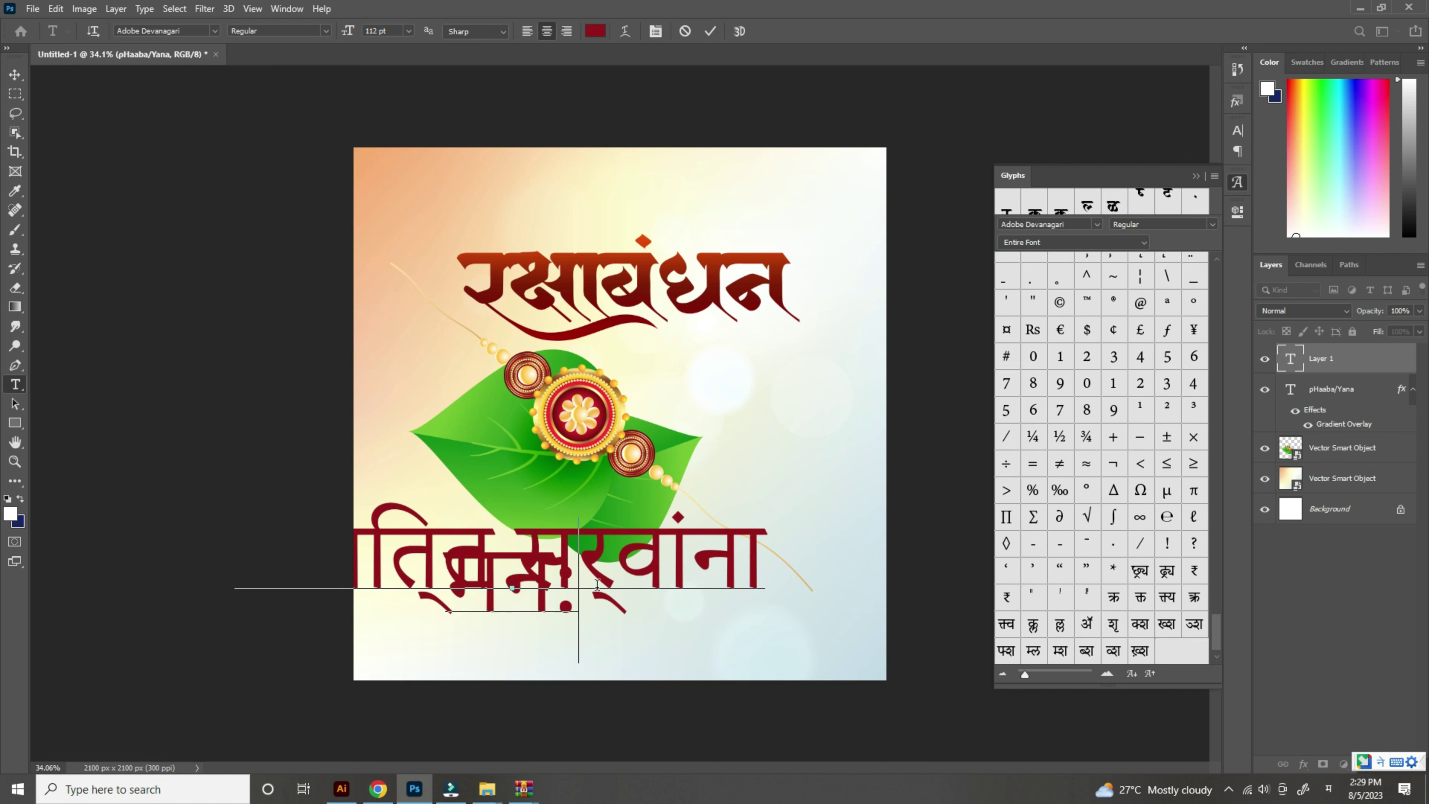
pyautogui.write('purva')
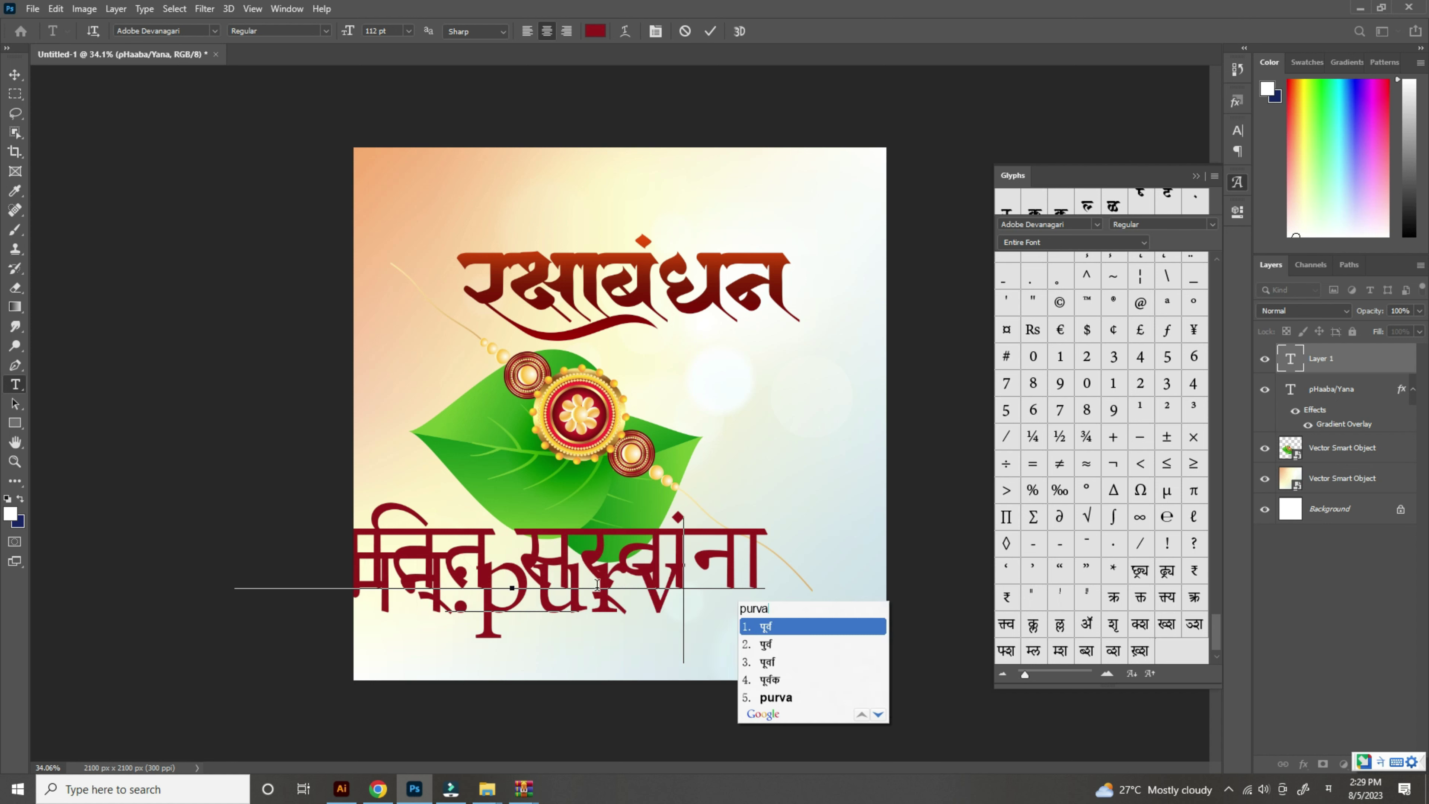
pyautogui.write('k shubhech')
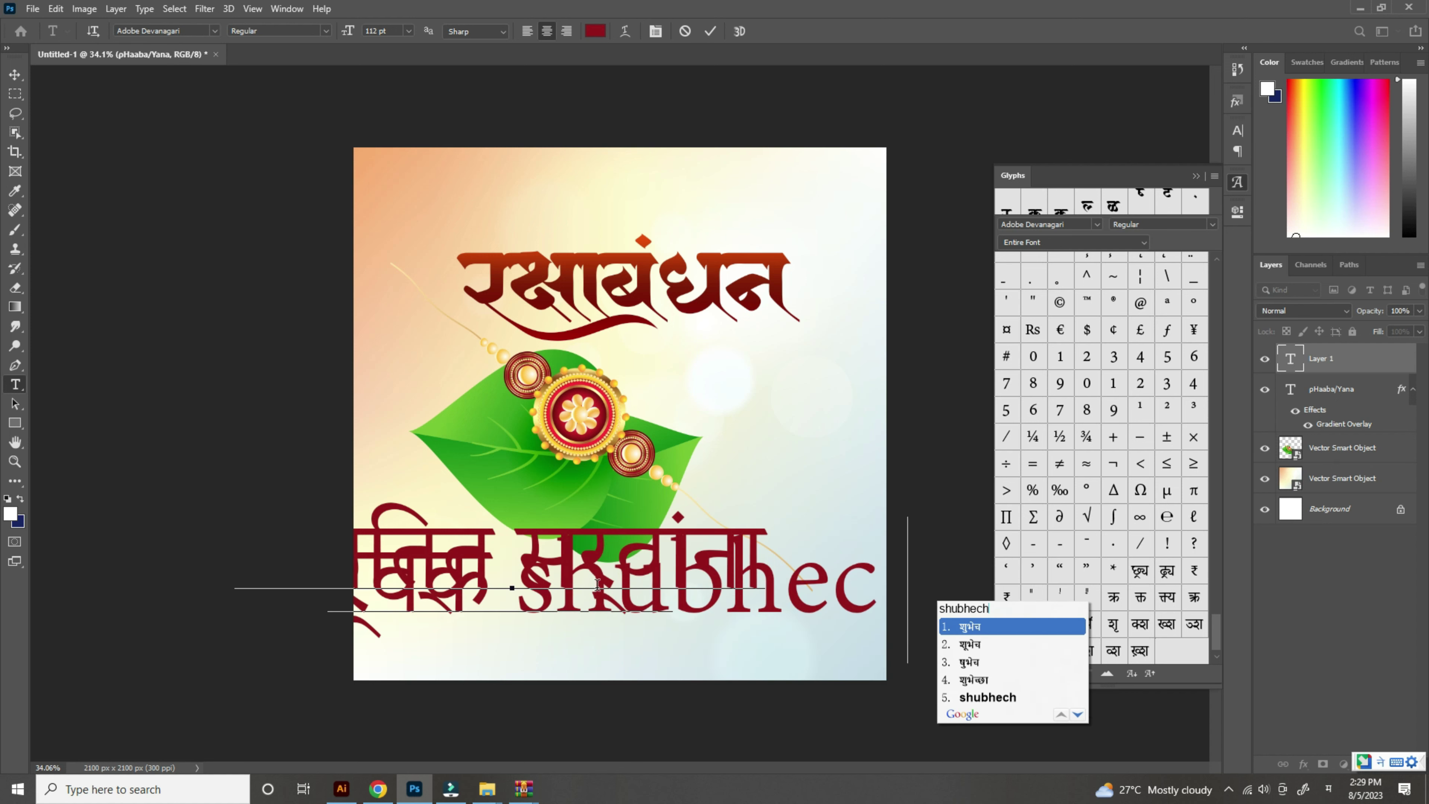
pyautogui.write('4..!')
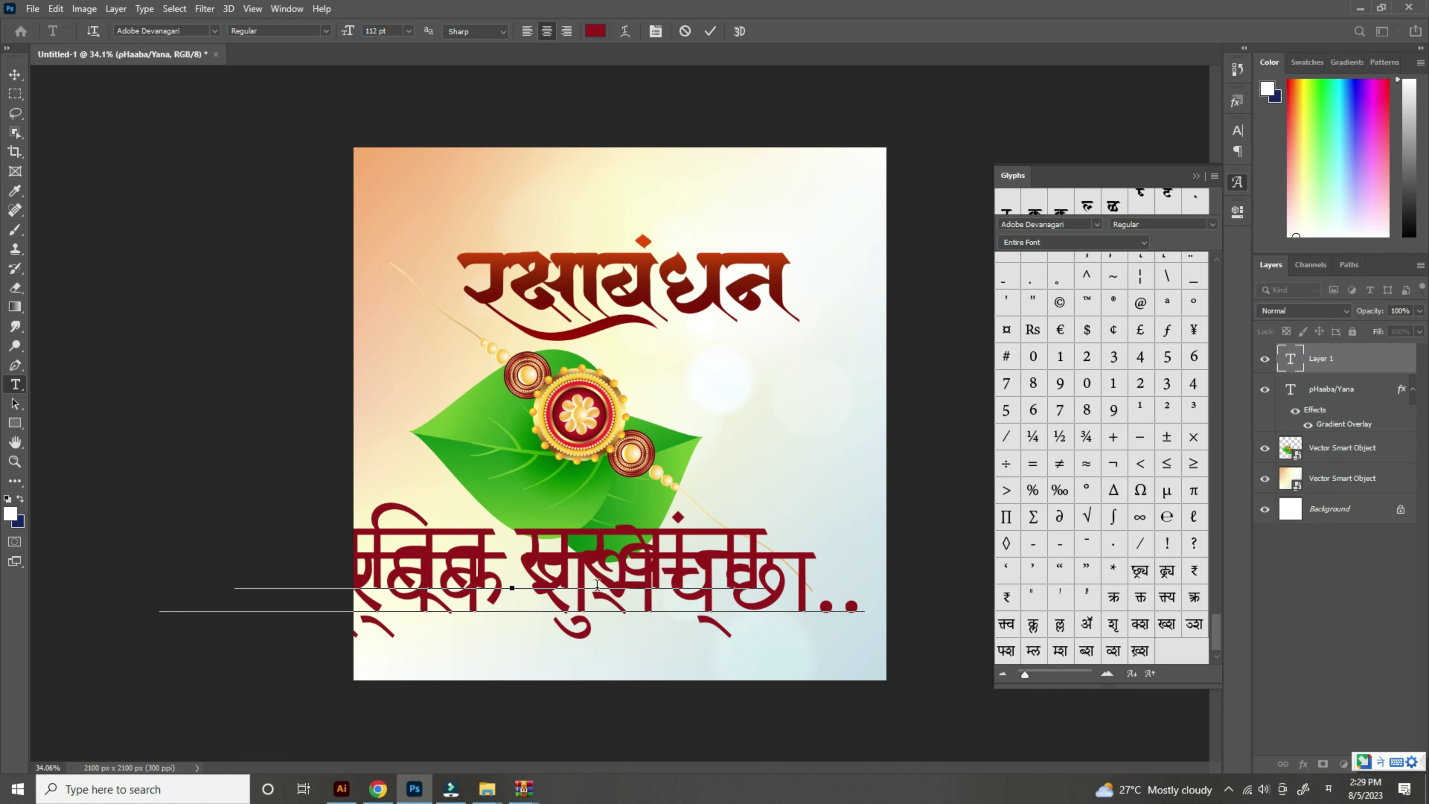
pyautogui.hotkey('ctrl', 'a')
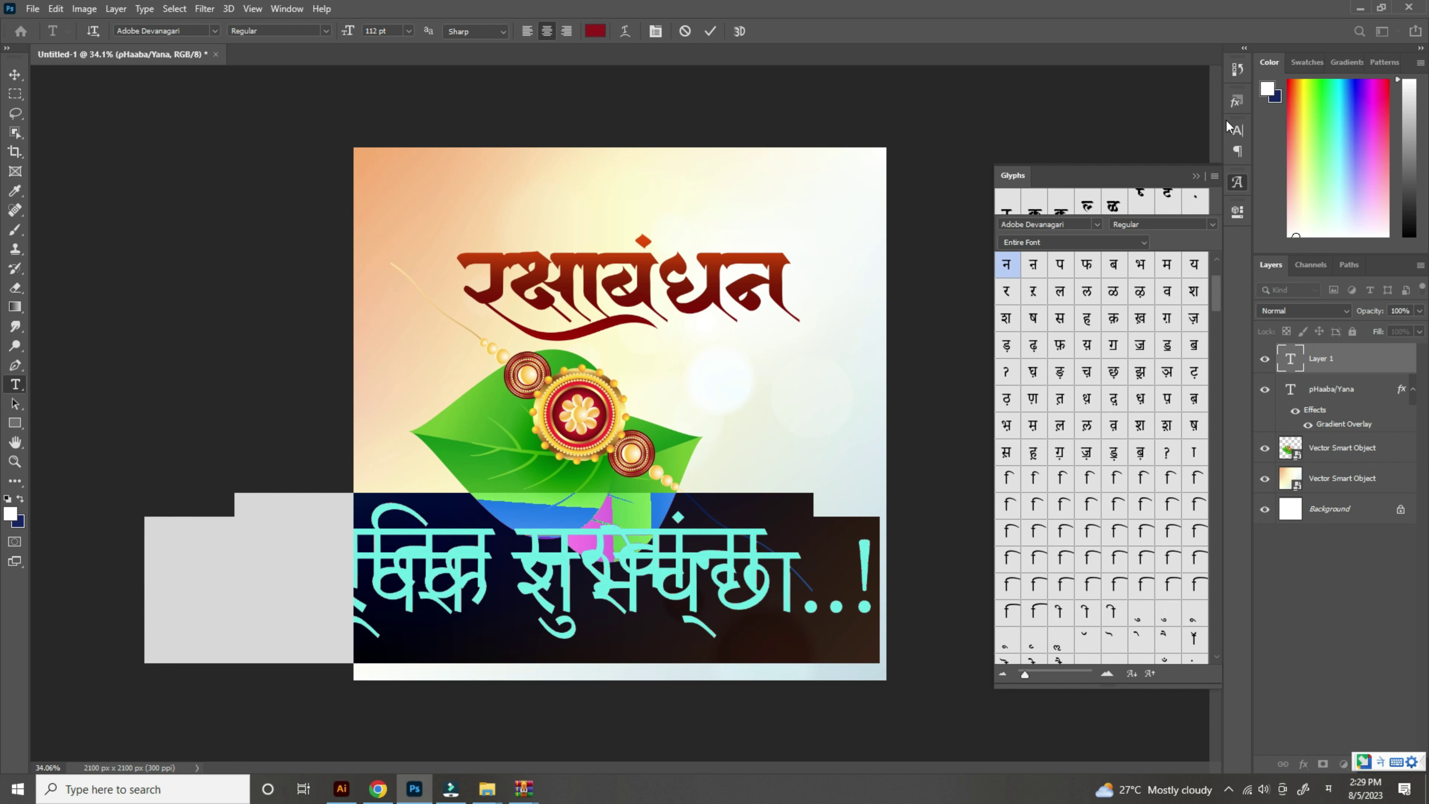
pyautogui.click(1237, 130)
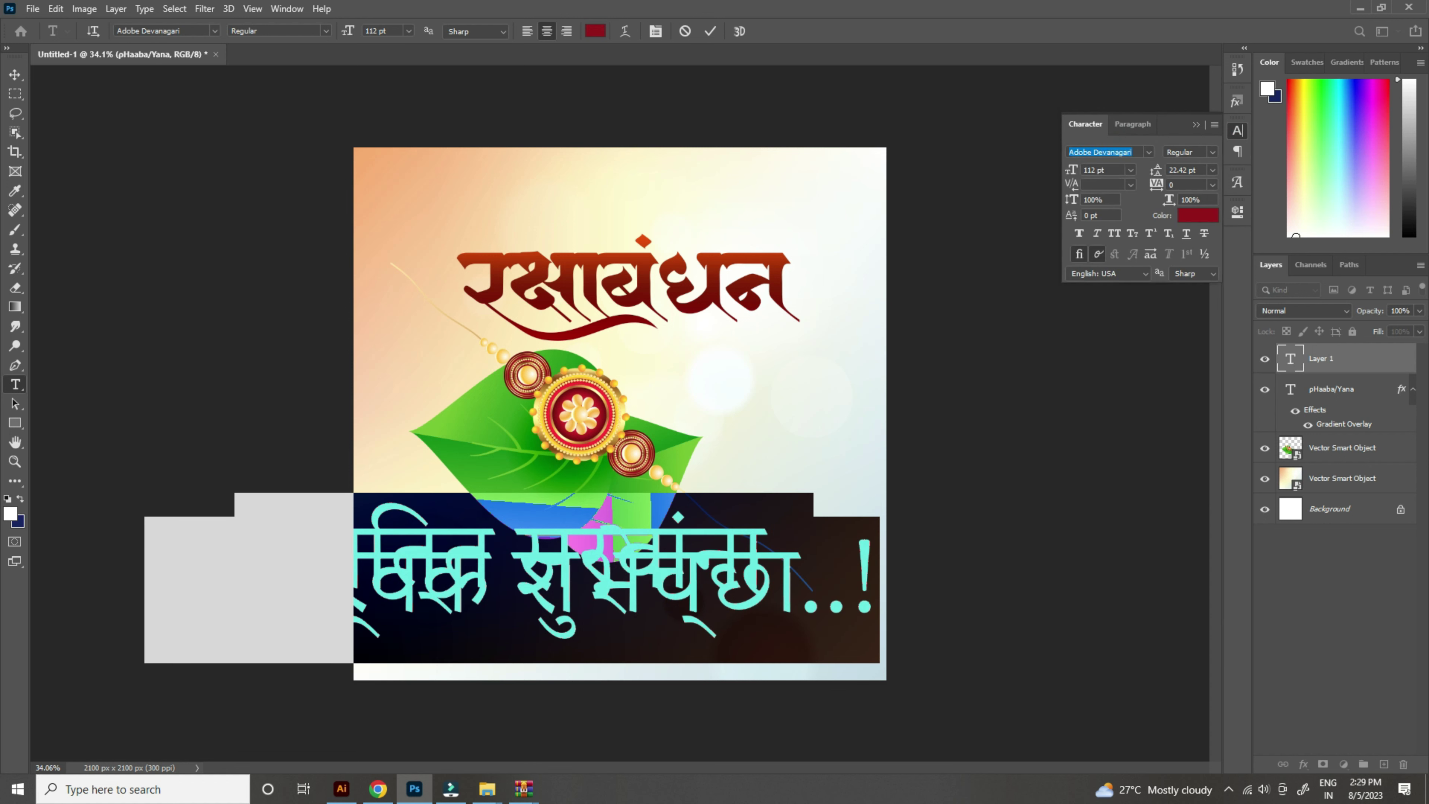
# Step: Format the greeting as Baloo 2 Medium 24 pt with World-Ready Layout for correct Devanagari
pyautogui.write('bal')
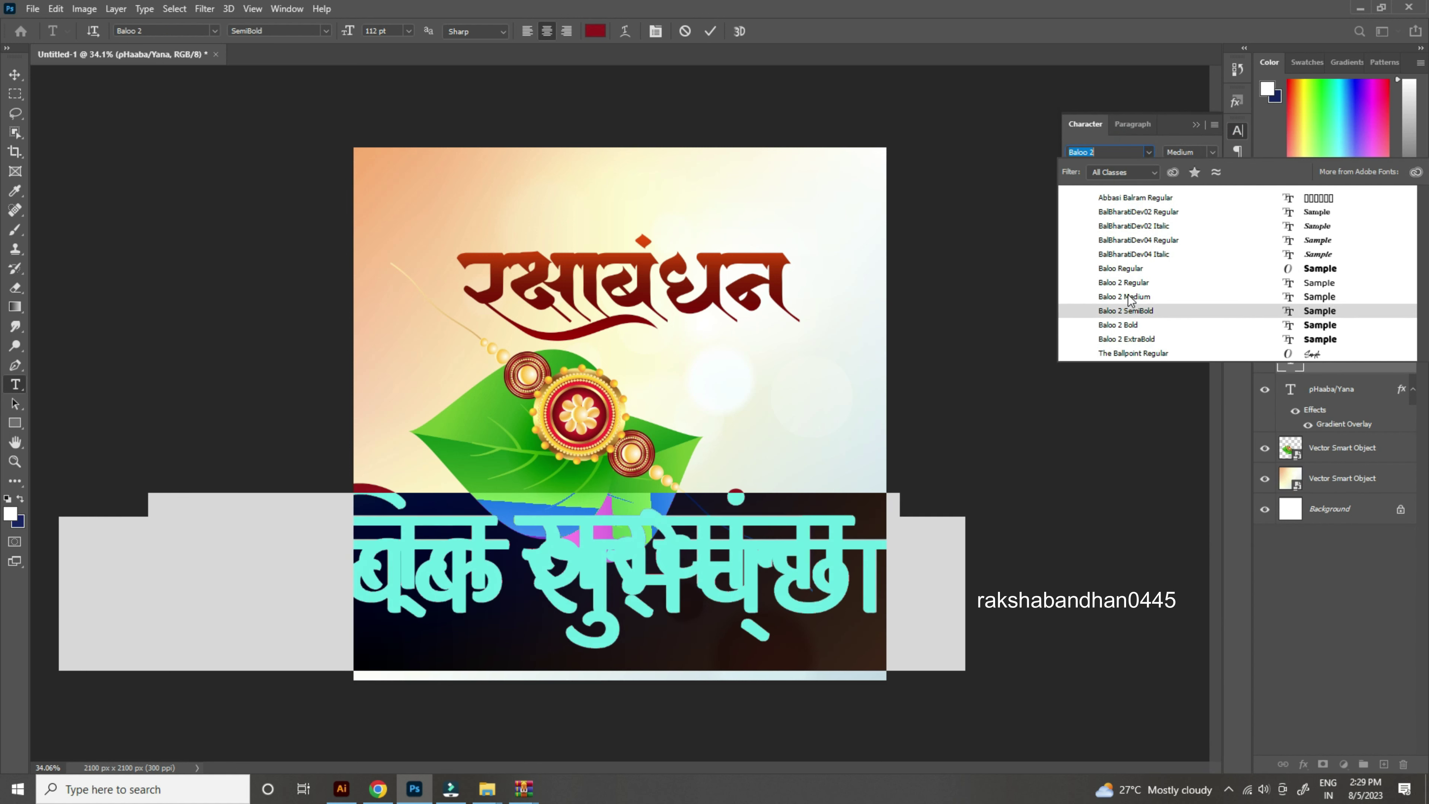
pyautogui.click(1125, 297)
pyautogui.moveTo(1071, 176); pyautogui.dragTo(1006, 178)
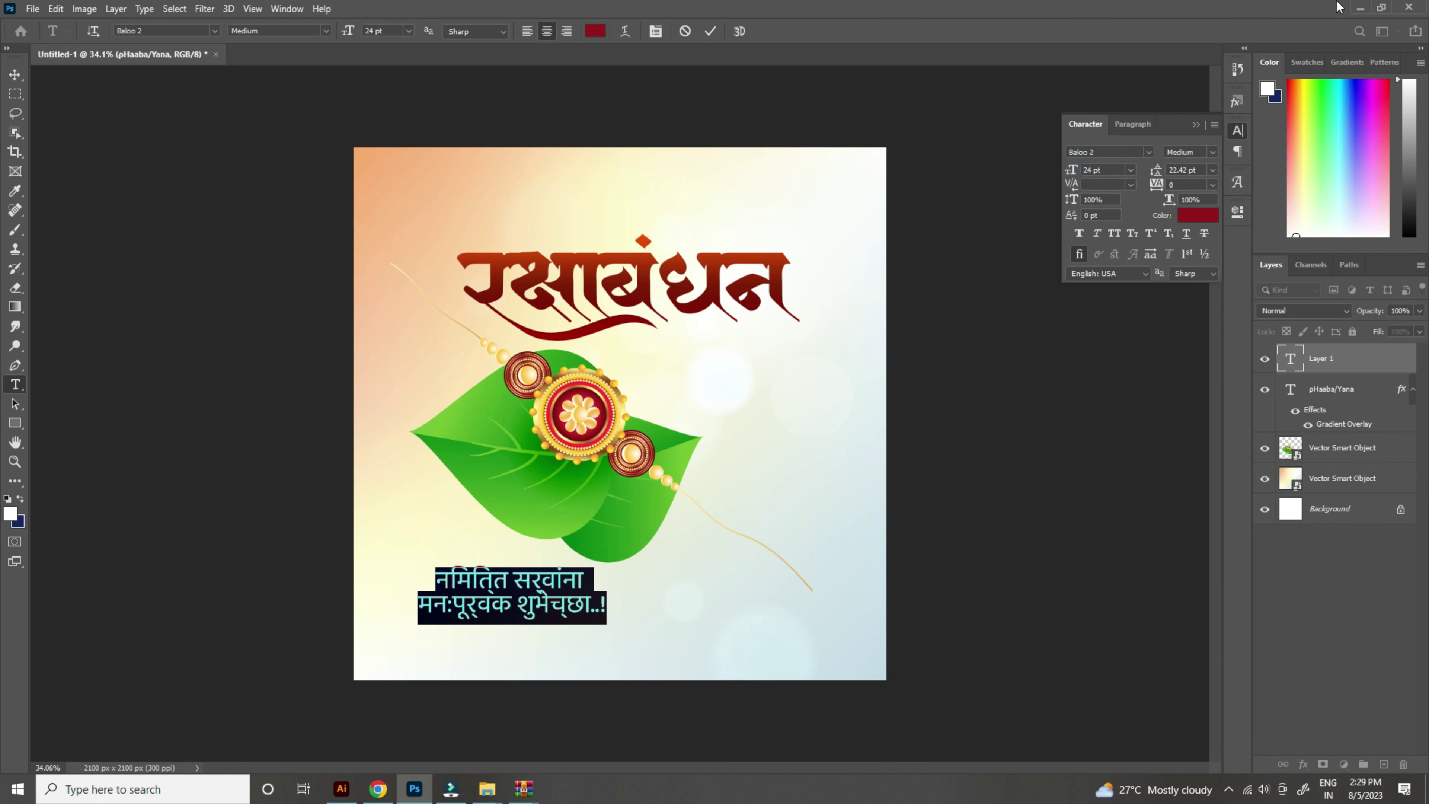
pyautogui.click(1149, 124)
pyautogui.click(1213, 125)
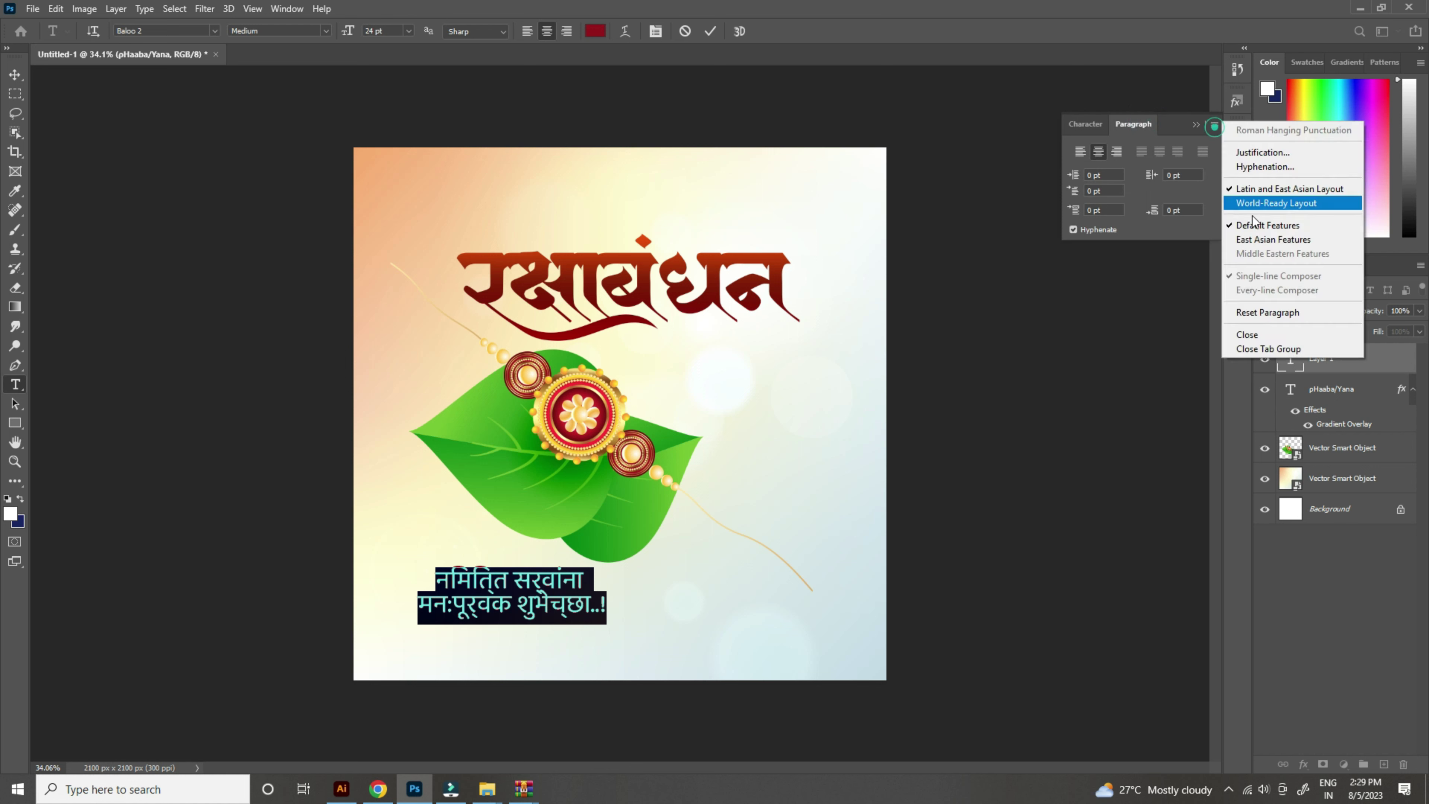
pyautogui.click(1255, 204)
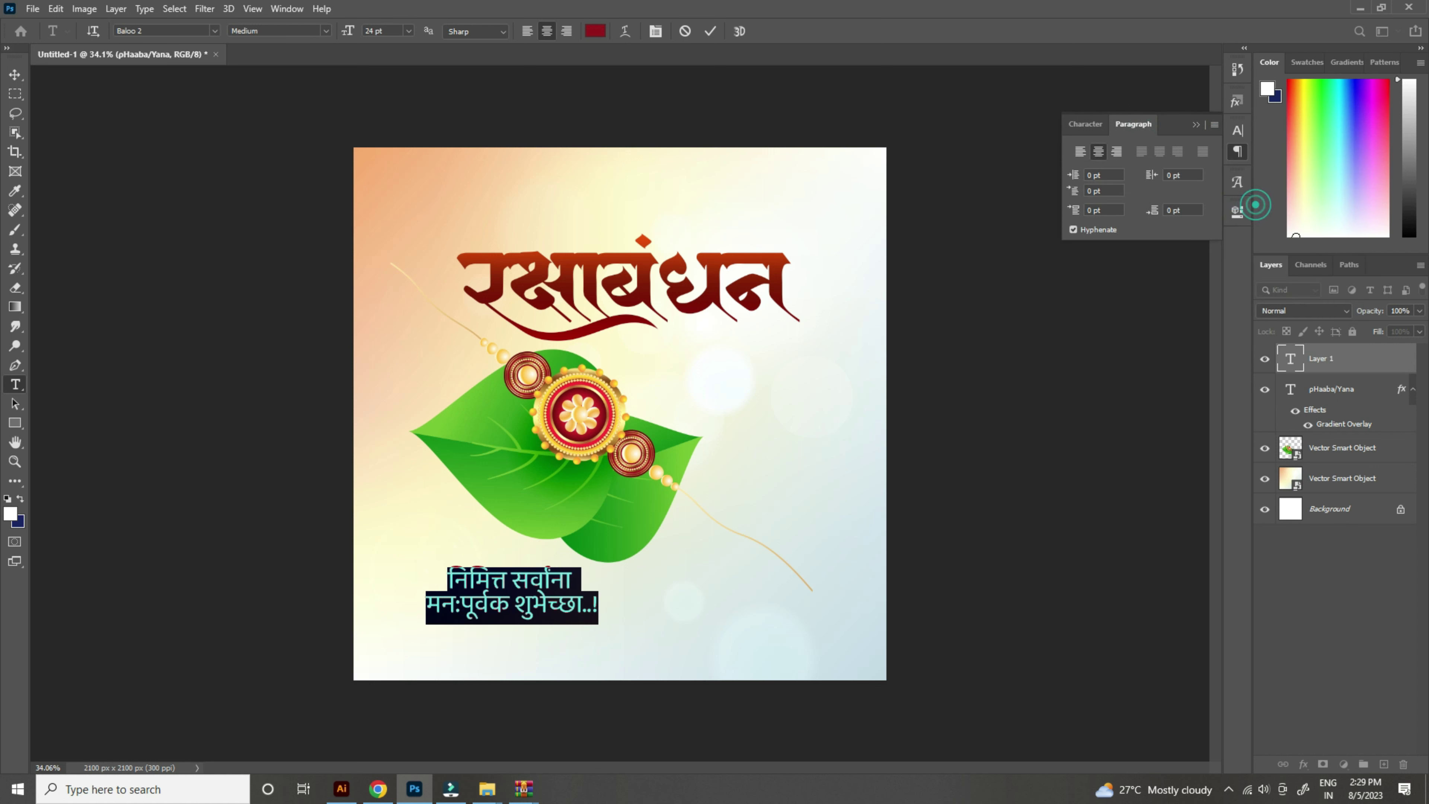
# Step: Place the greeting below the title's right end
pyautogui.click(13, 79)
pyautogui.moveTo(481, 575); pyautogui.dragTo(676, 341)
pyautogui.scroll(2, 705, 351)
# Step: Scale the greeting down and set its leading to 16 pt
pyautogui.hotkey('ctrl', 't')
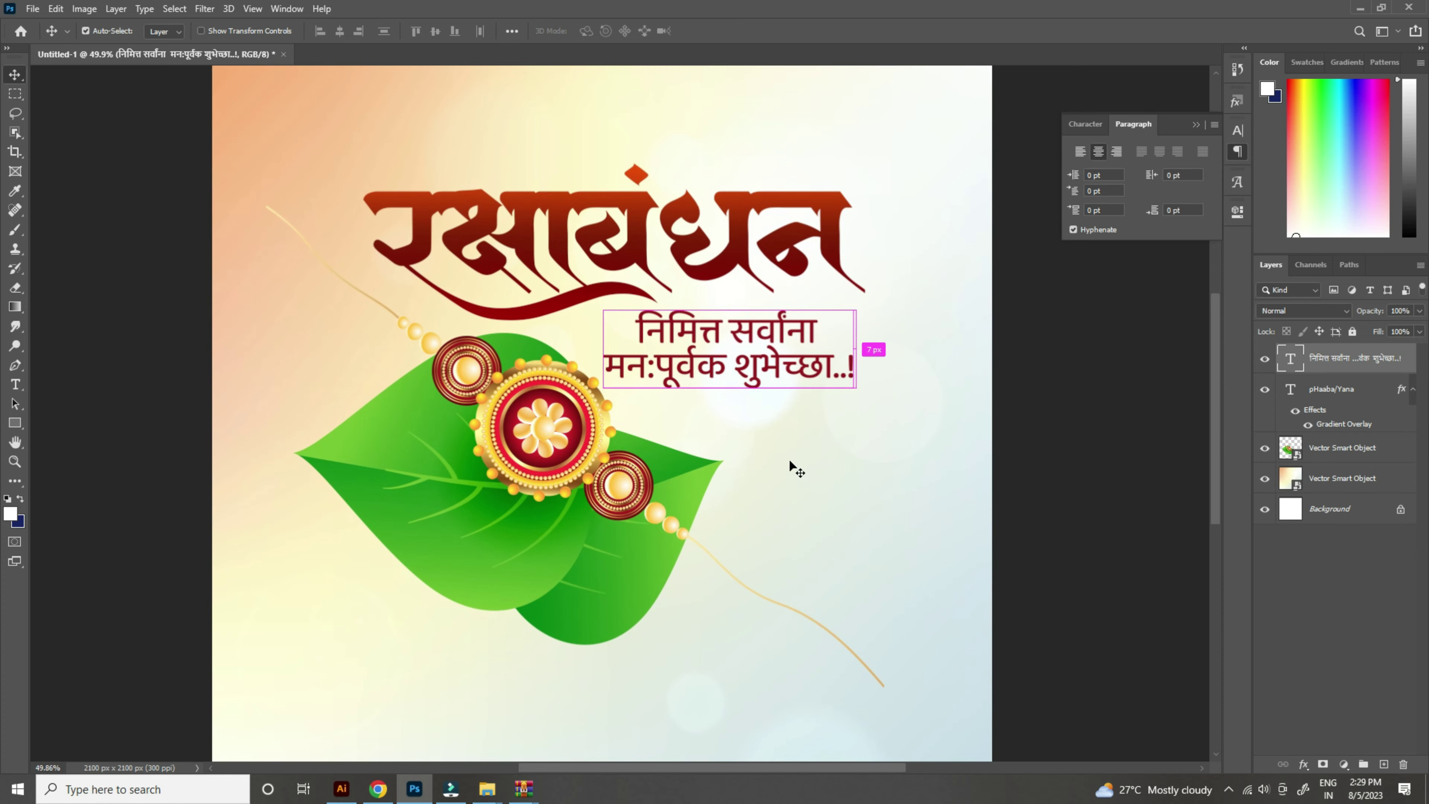
pyautogui.moveTo(730, 392); pyautogui.dragTo(737, 334)
pyautogui.press('Return')
pyautogui.scroll(8, 736, 334)
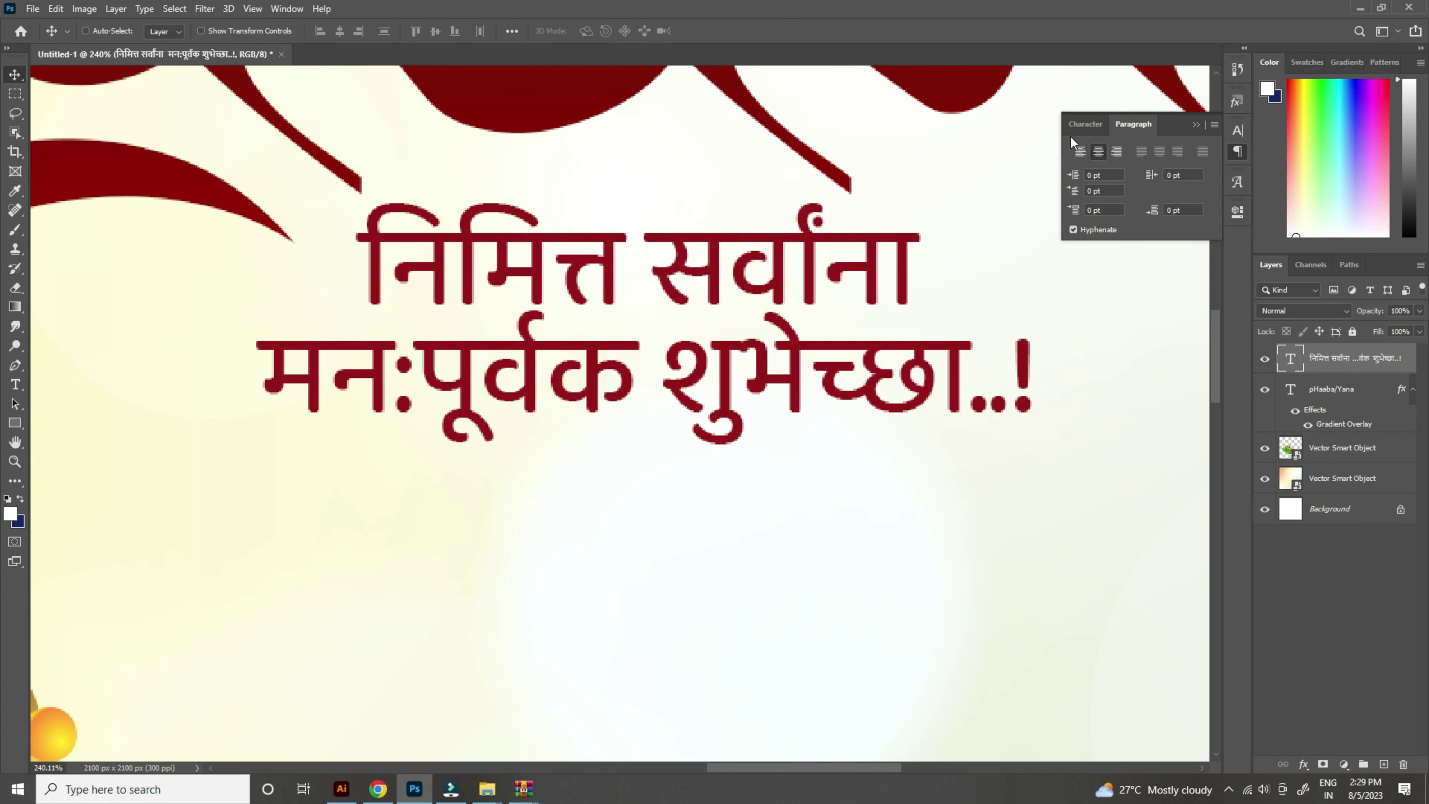
pyautogui.click(1078, 127)
pyautogui.moveTo(1156, 169); pyautogui.dragTo(1157, 169)
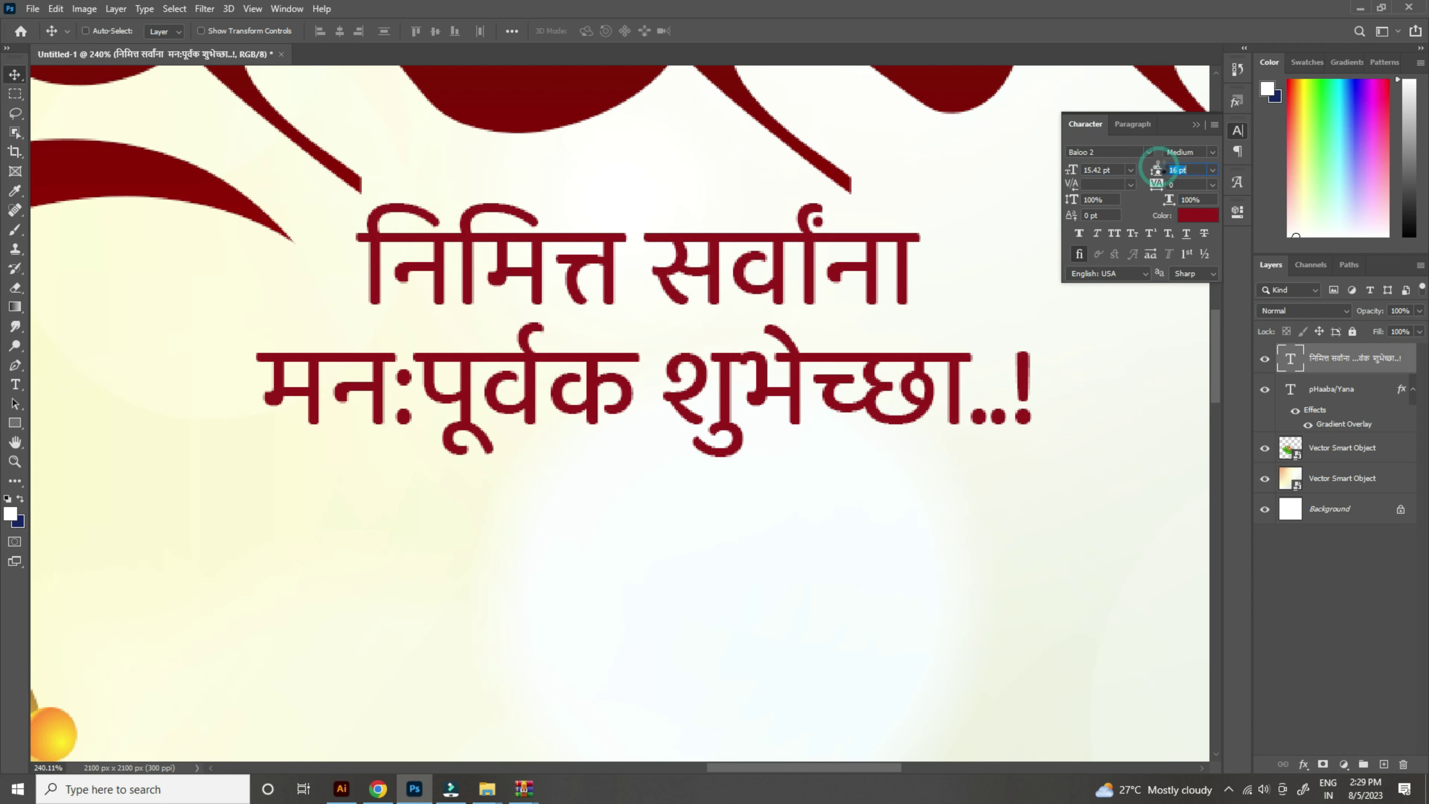
# Step: Nudge the greeting up and right, and bring in the swirl ornament below it
pyautogui.scroll(-5, 838, 317)
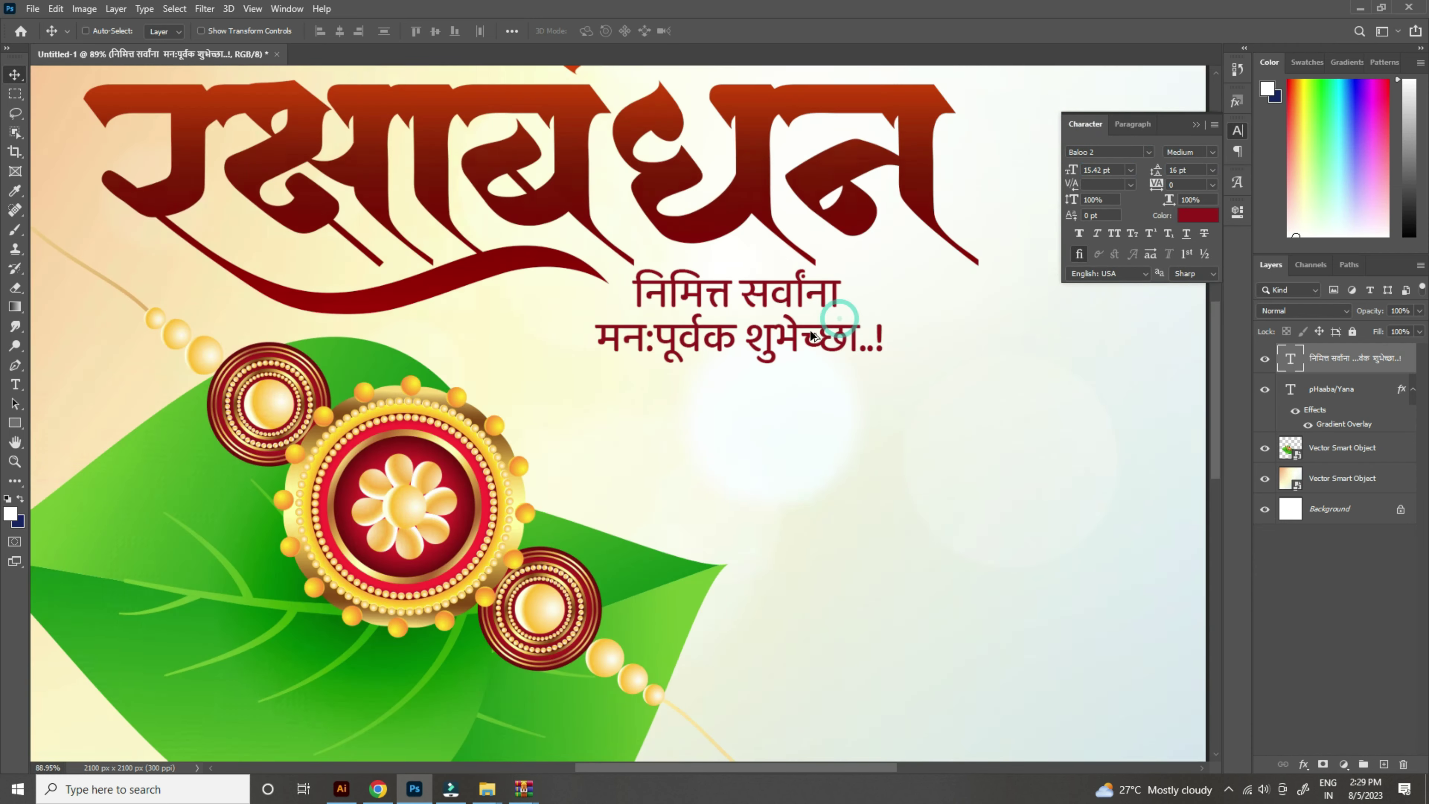
pyautogui.scroll(5, 799, 288)
pyautogui.moveTo(809, 311); pyautogui.dragTo(898, 276)
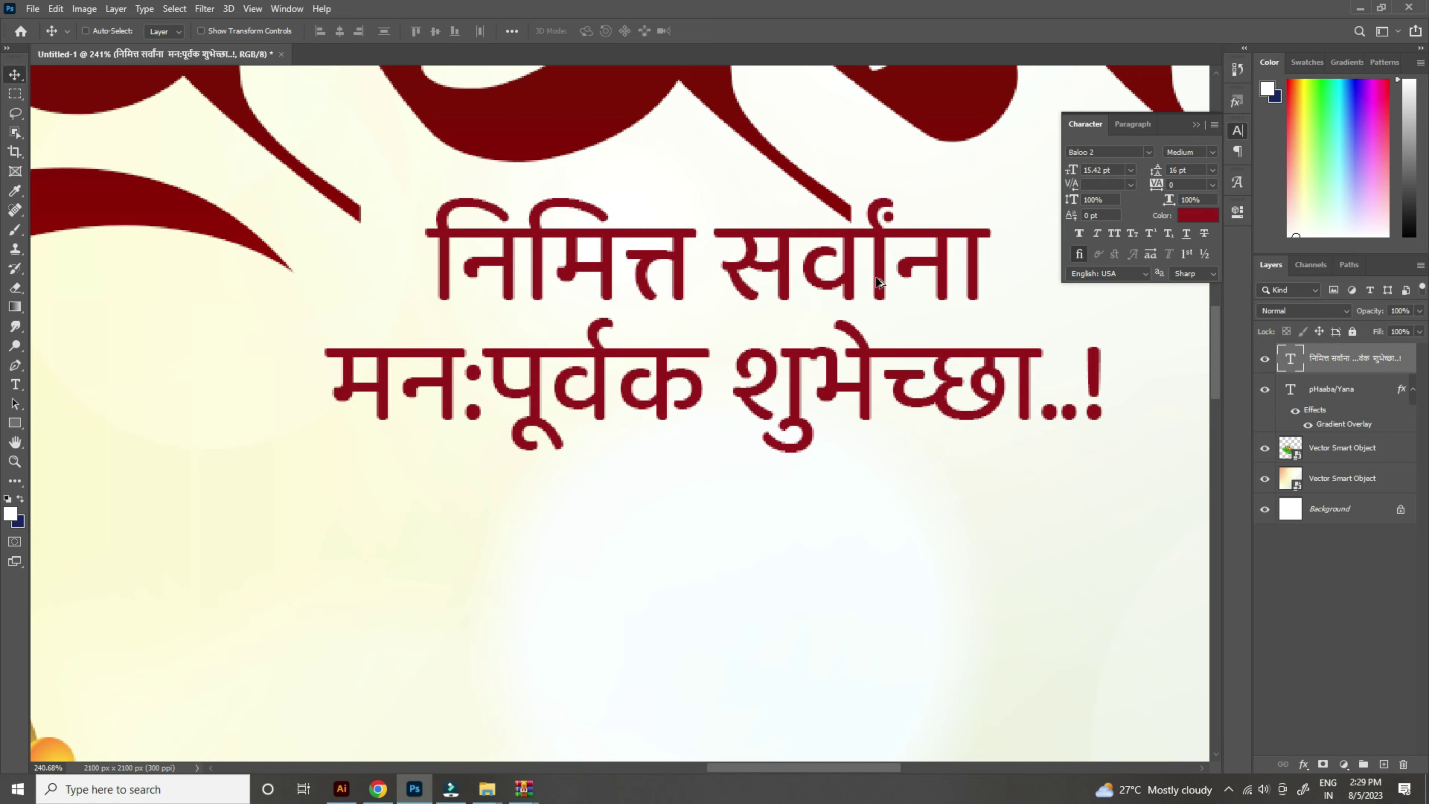
pyautogui.scroll(-5, 865, 318)
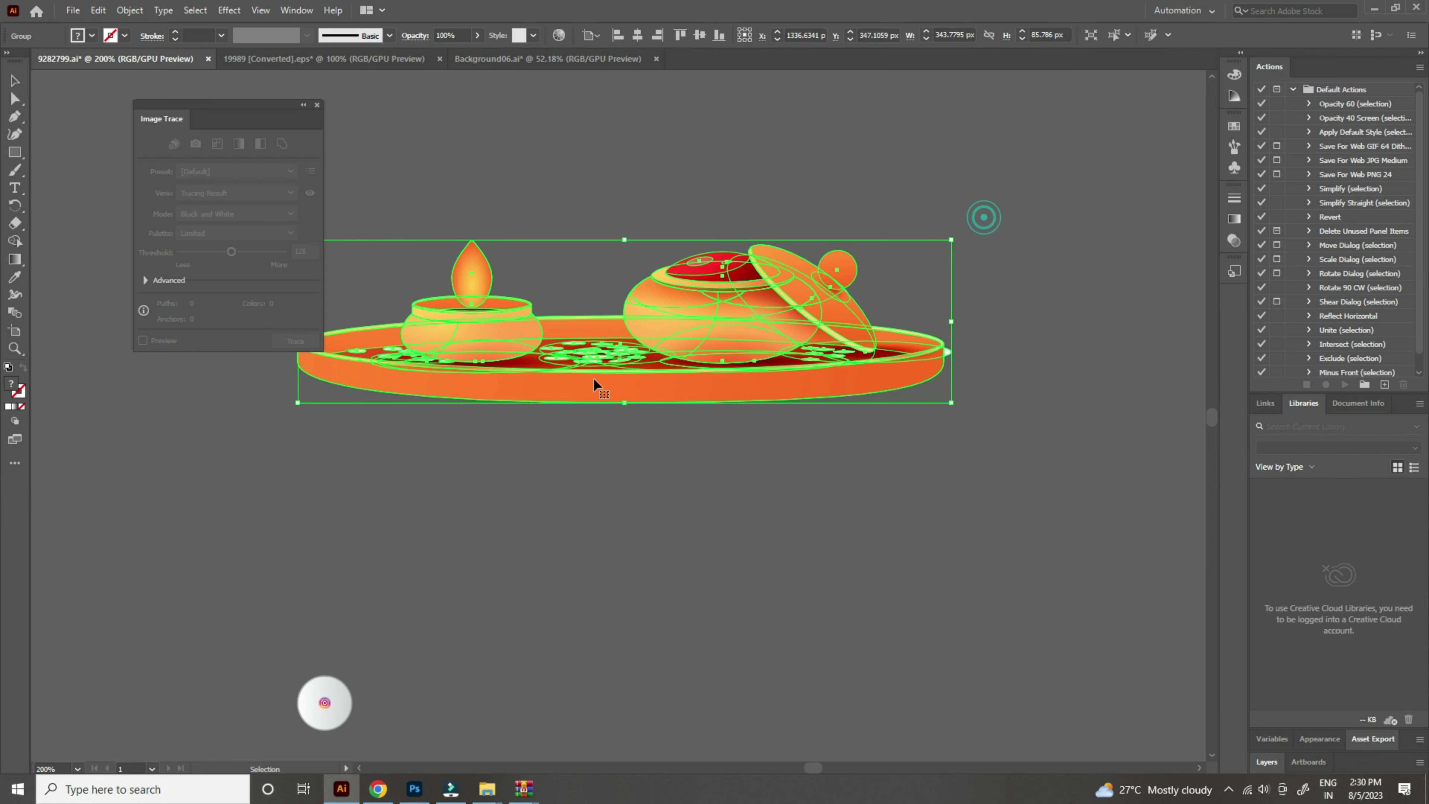
pyautogui.moveTo(592, 378); pyautogui.dragTo(478, 679)
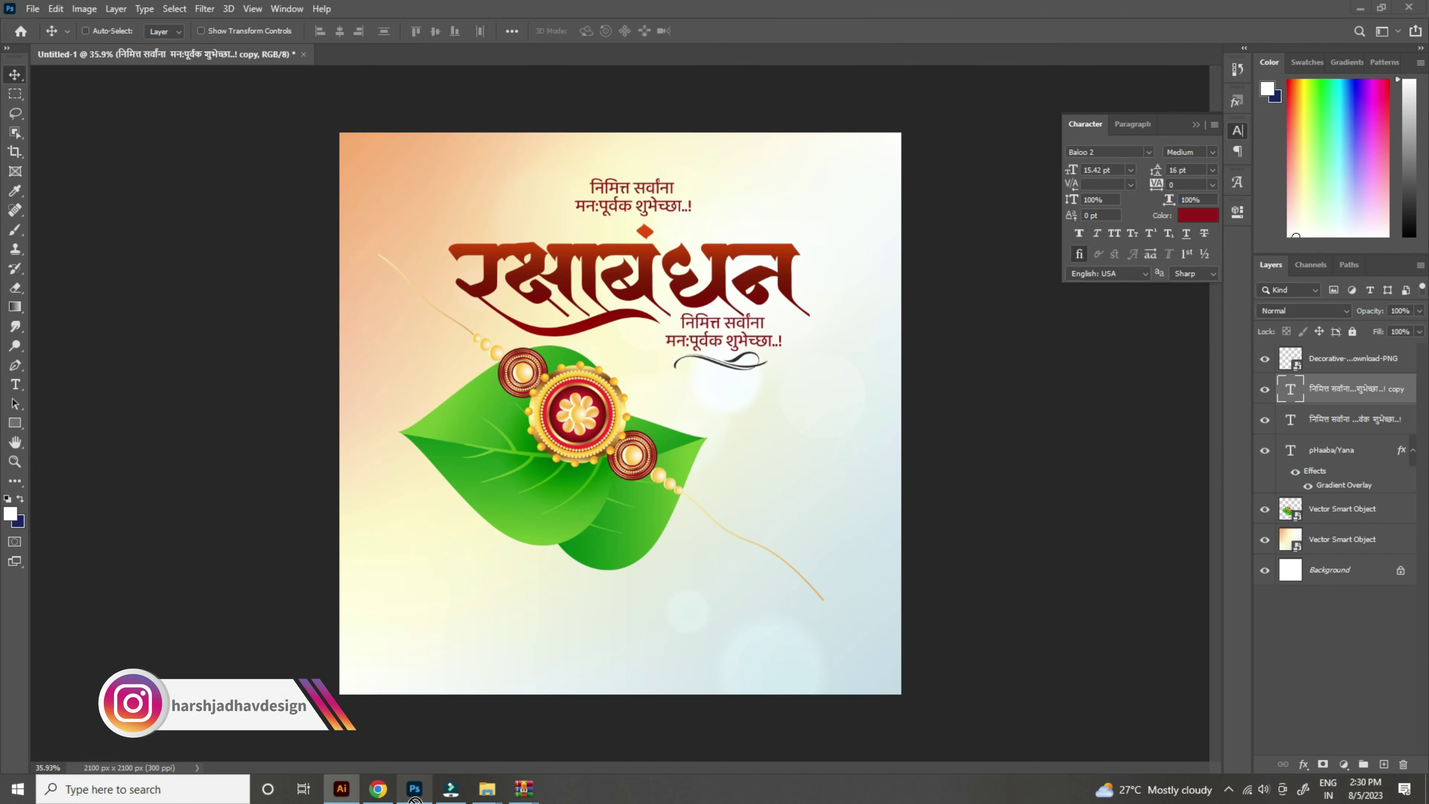
pyautogui.click(415, 791)
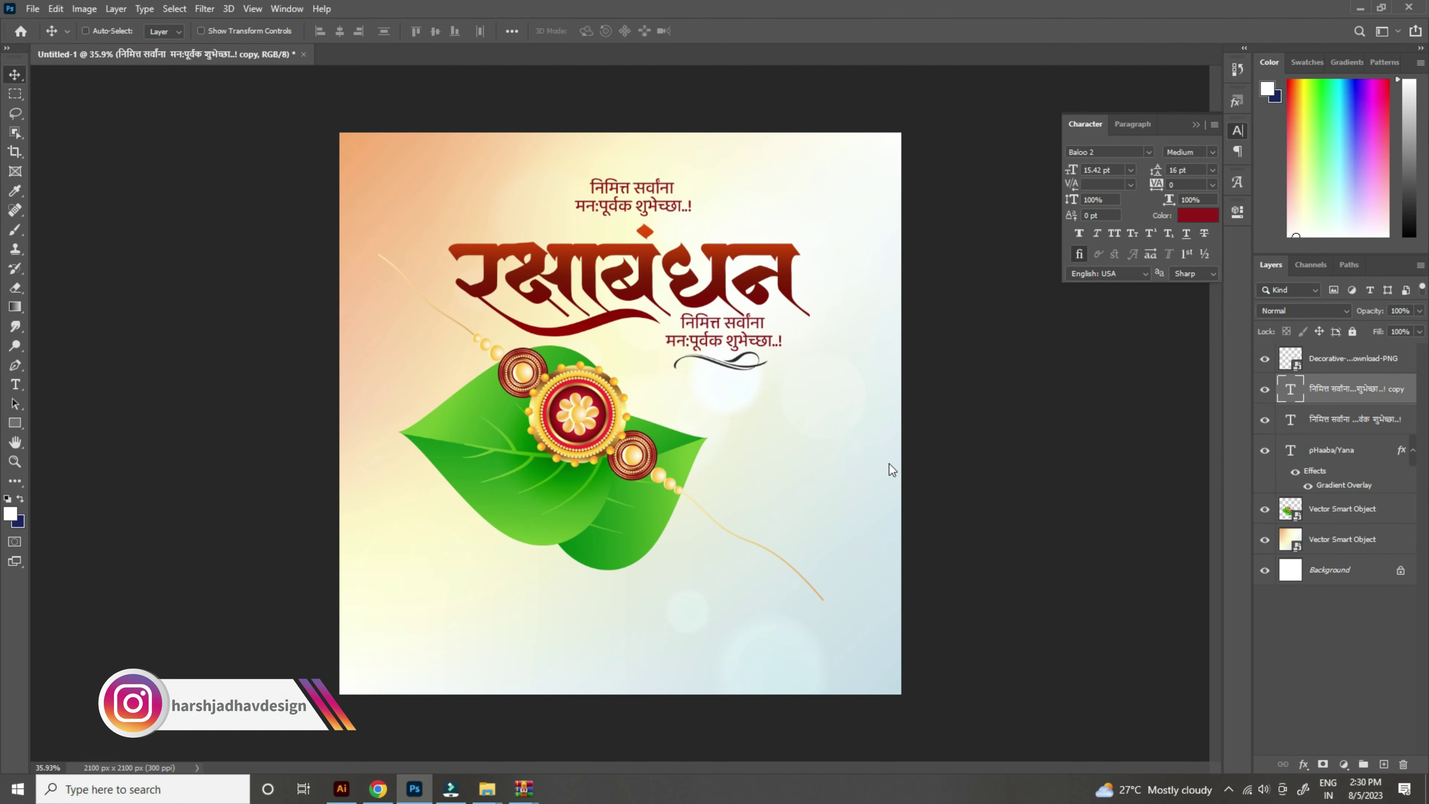
# Step: Paste the thali with diya and kumkum pot, shrink it, and place it beneath the swirl
pyautogui.hotkey('ctrl', 'v')
pyautogui.moveTo(977, 461); pyautogui.dragTo(780, 397)
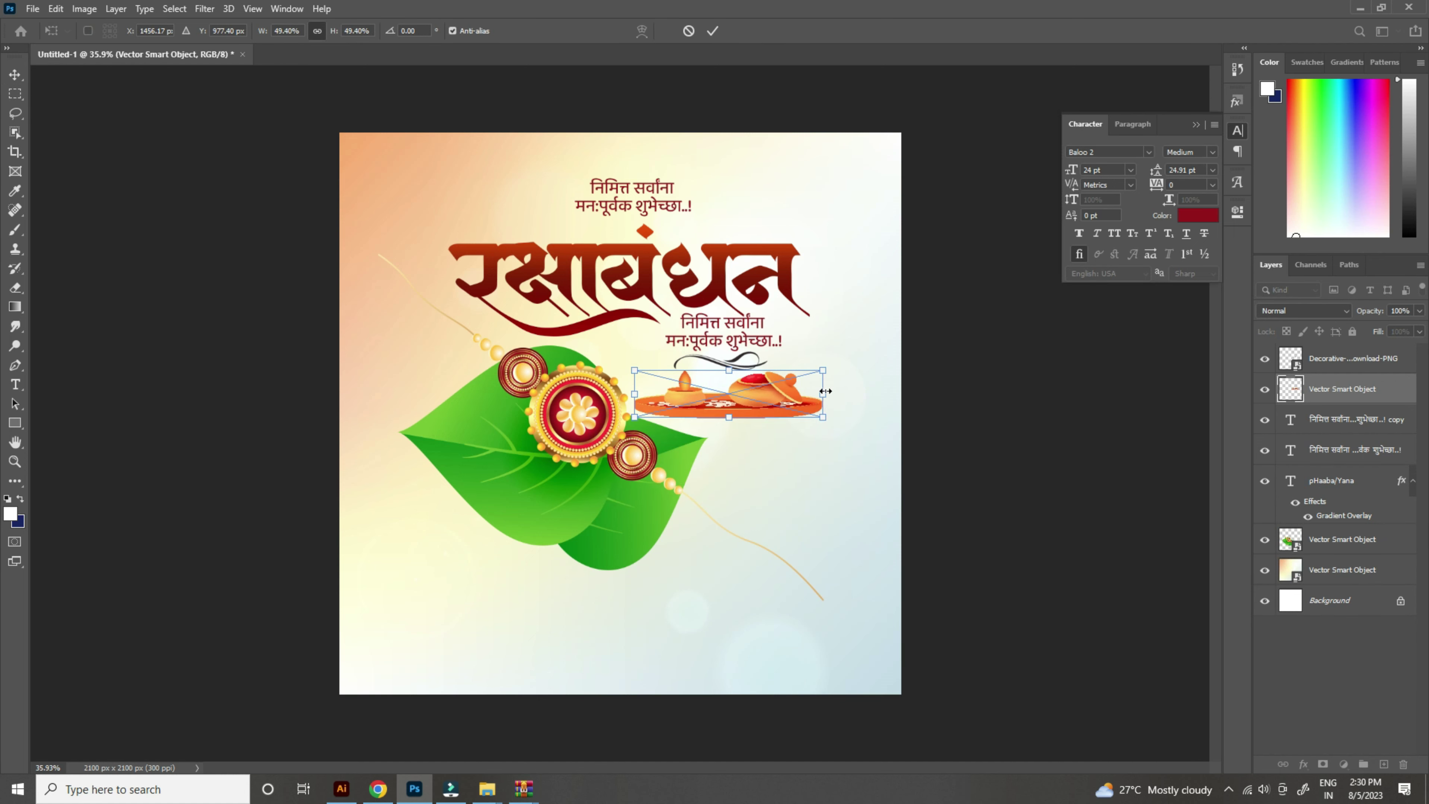
pyautogui.press('Return')
pyautogui.scroll(5, 823, 390)
pyautogui.moveTo(770, 428); pyautogui.dragTo(804, 437)
pyautogui.scroll(2, 673, 459)
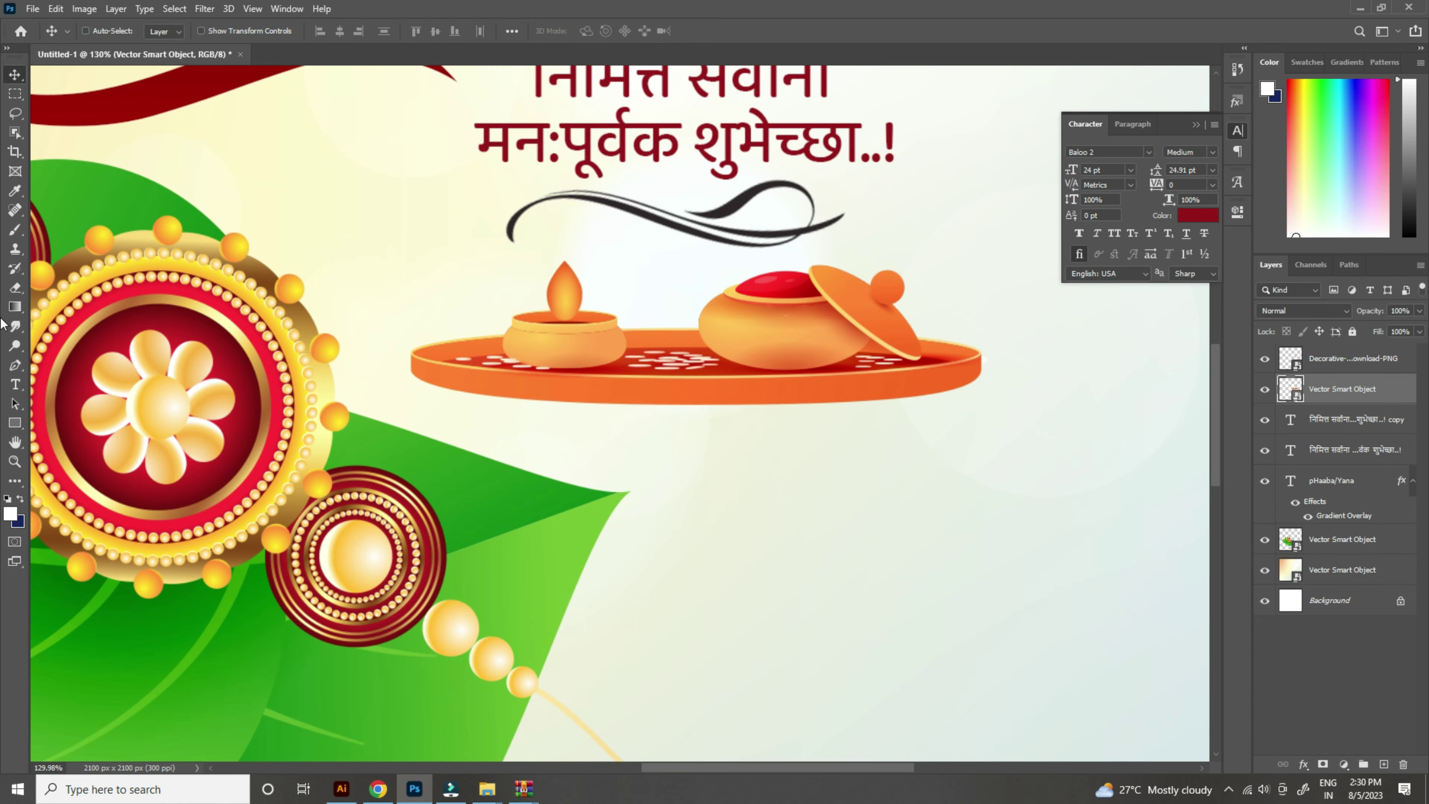
# Step: Select the Brush tool and add a new empty layer for the shadow
pyautogui.click(15, 229)
pyautogui.scroll(-2, 687, 338)
pyautogui.click(1384, 764)
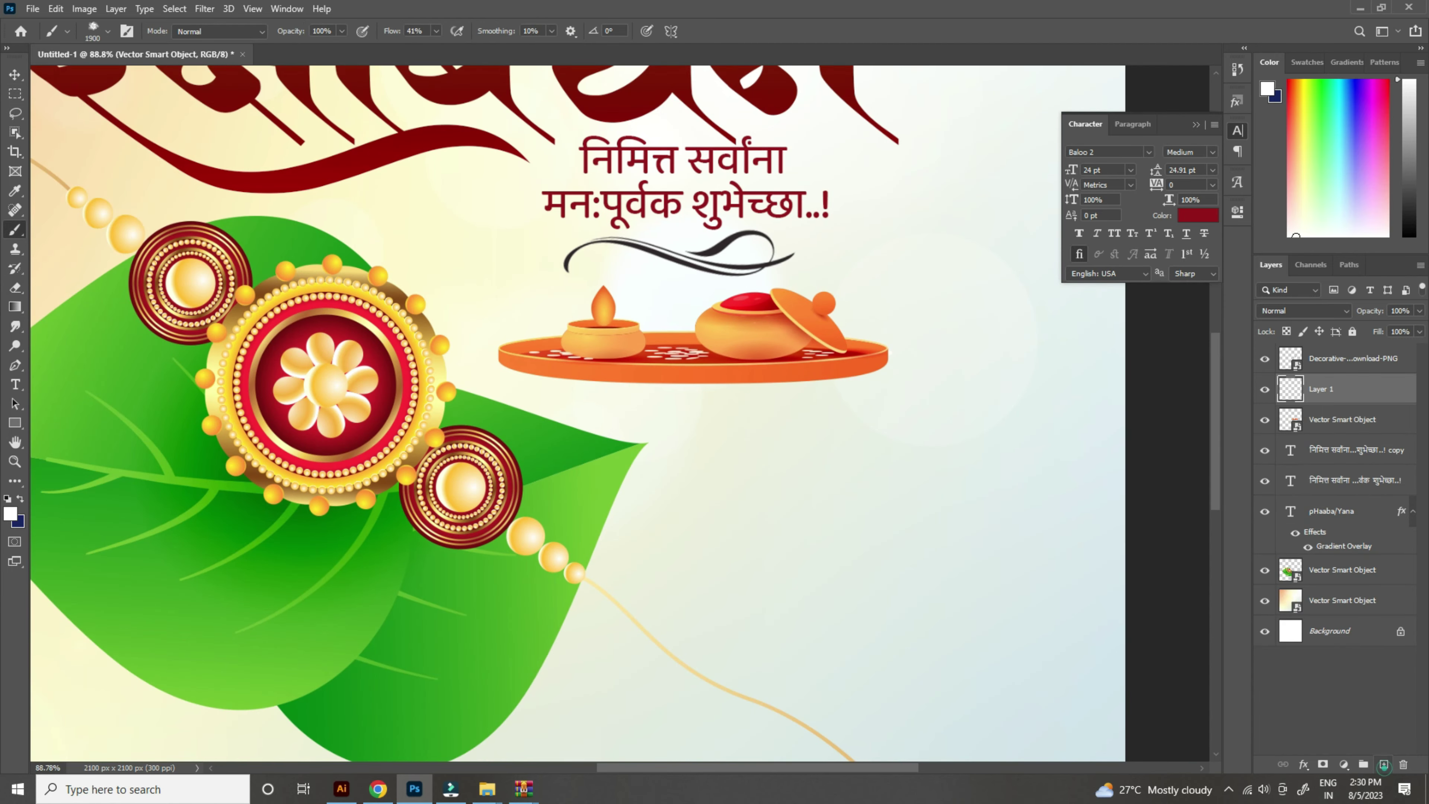
# Step: Set up a flattened soft round brush at about 344 px, painting in dark blue
pyautogui.scroll(-1, 718, 428)
pyautogui.rightClick(681, 355)
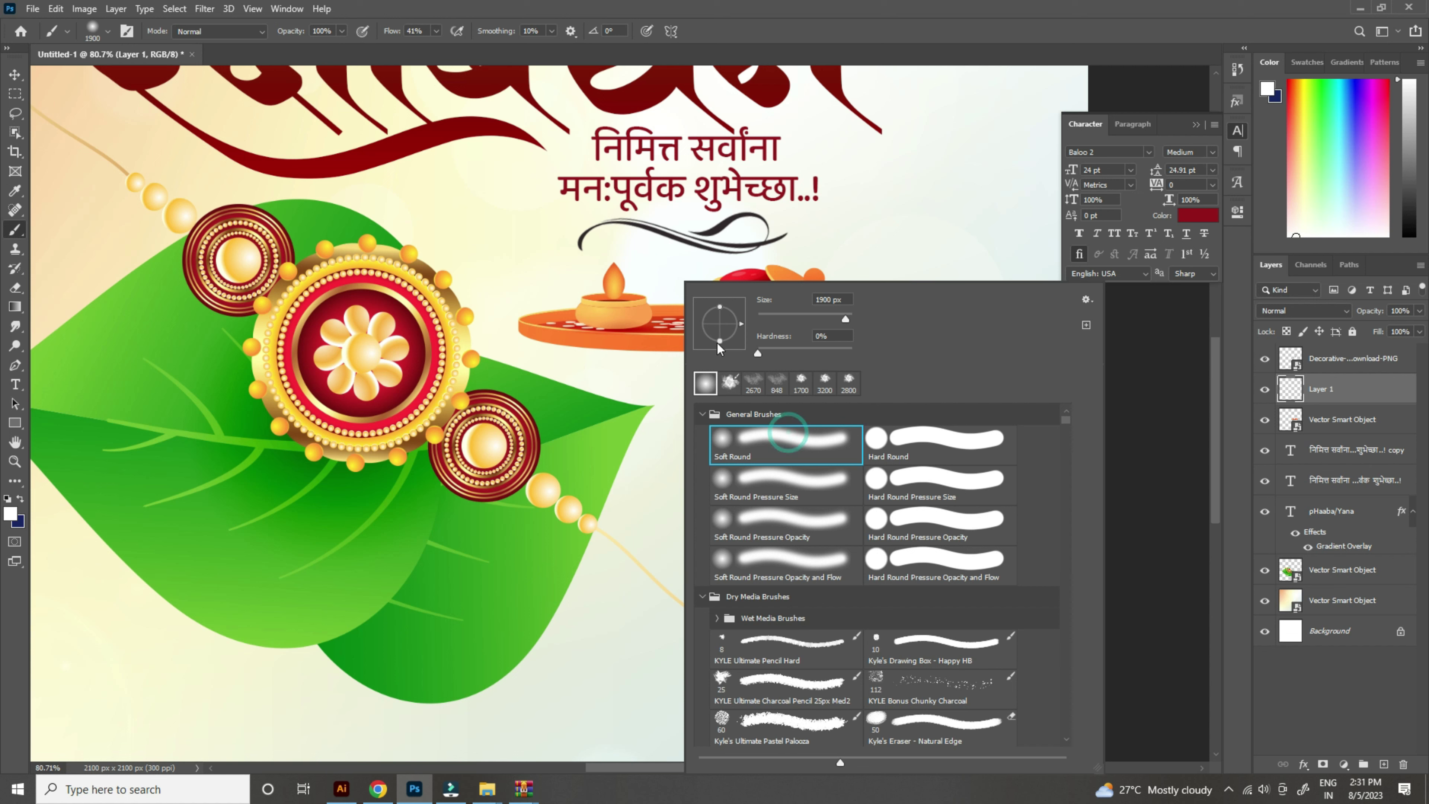
pyautogui.moveTo(720, 341); pyautogui.dragTo(724, 329)
pyautogui.press('Return')
pyautogui.moveTo(612, 461); pyautogui.dragTo(484, 467)
pyautogui.click(20, 500)
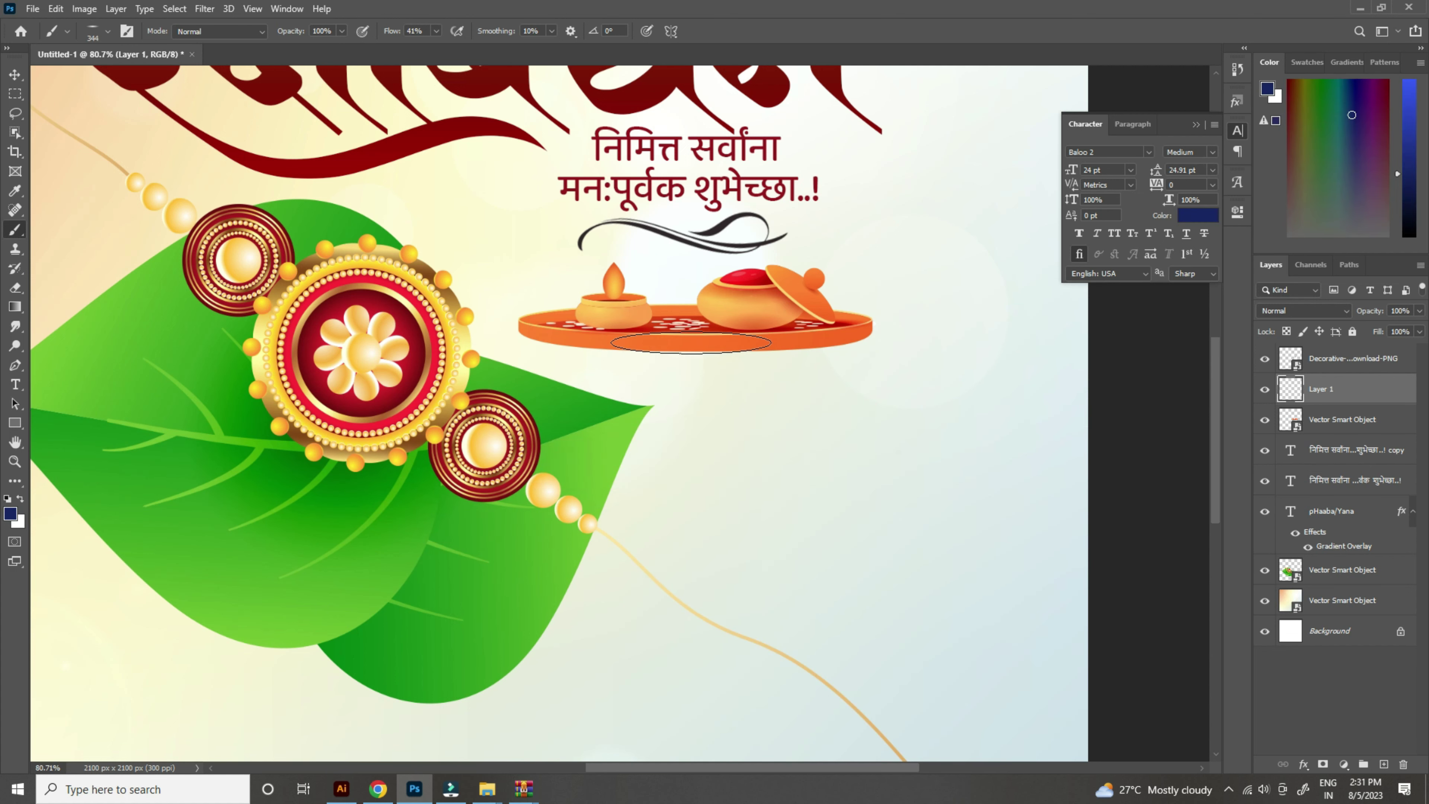
# Step: Paint a soft shadow under the thali plate and move its layer below the thali
pyautogui.click(698, 347)
pyautogui.moveTo(1352, 397); pyautogui.dragTo(1351, 465)
pyautogui.scroll(-1, 947, 394)
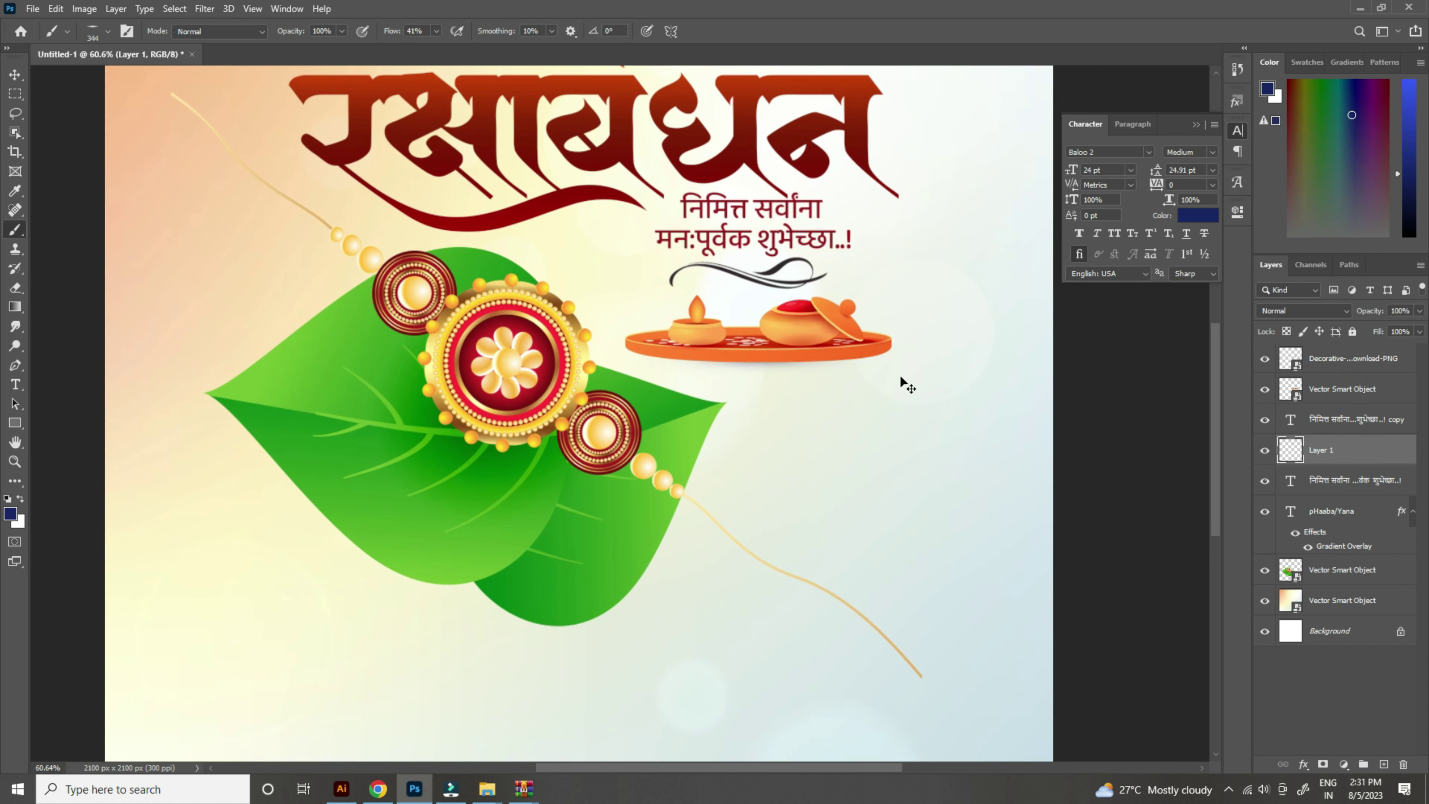
pyautogui.hotkey('ctrl', 't')
# Step: Stretch the thali's shadow taller and wider on both sides
pyautogui.moveTo(758, 378); pyautogui.dragTo(758, 384)
pyautogui.moveTo(885, 360); pyautogui.dragTo(1003, 363)
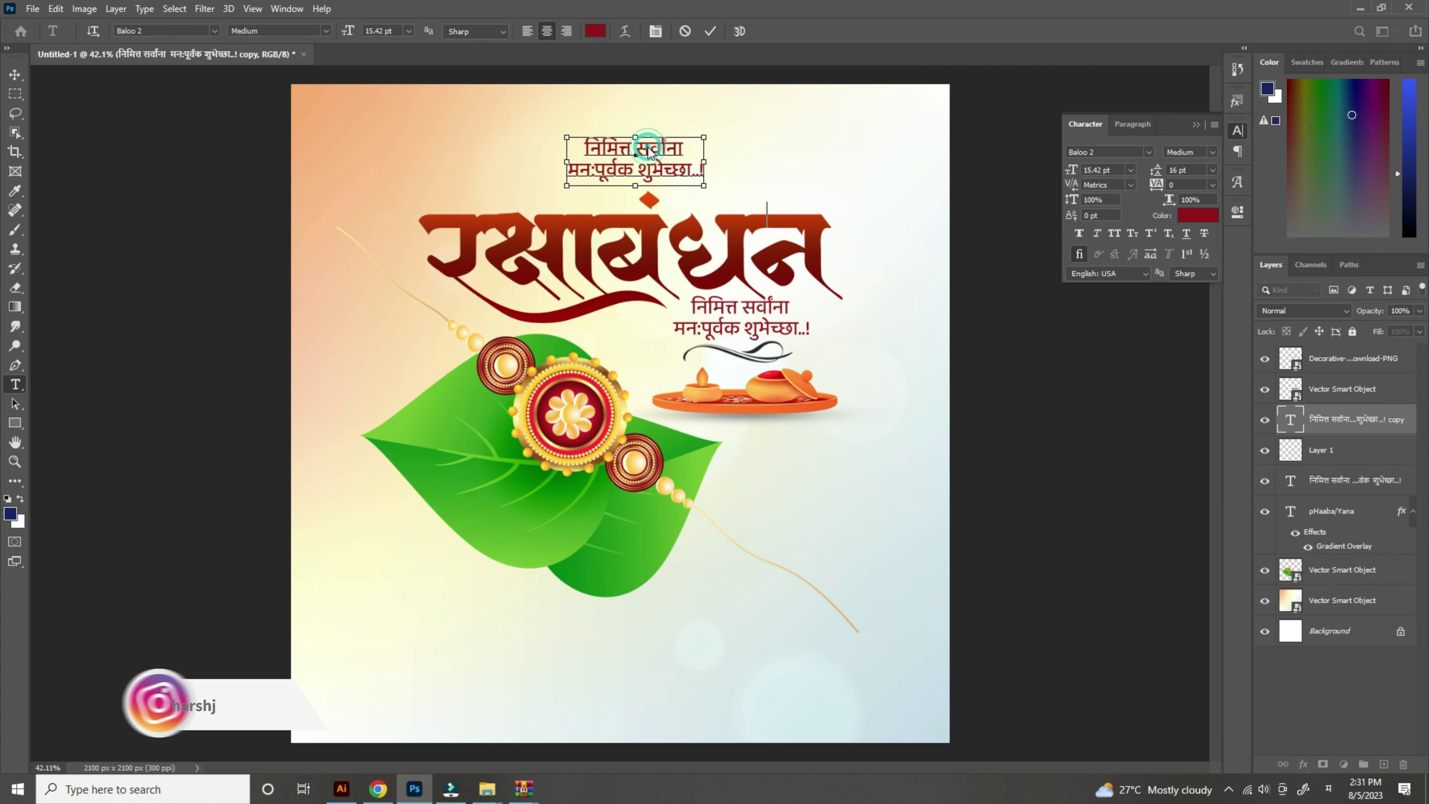
pyautogui.write('रक्षणाचे वचन, प्रेमाचे बंधन घेऊन आला हा श्रावण लाख लाख शुभेच्छा तुला आज आहे बहिण - भावाचा पवित्र सण')
# Step: Replace the top text with the four-line Marathi verse, placed above the title and narrowed to about 82%
pyautogui.hotkey('ctrl', 'a')
pyautogui.click(14, 73)
pyautogui.moveTo(631, 169); pyautogui.dragTo(624, 140)
pyautogui.hotkey('ctrl', '-')
pyautogui.hotkey('ctrl', '-')
pyautogui.hotkey('ctrl', 't')
pyautogui.moveTo(712, 248); pyautogui.dragTo(625, 264)
pyautogui.press('Return')
pyautogui.doubleClick(672, 260)
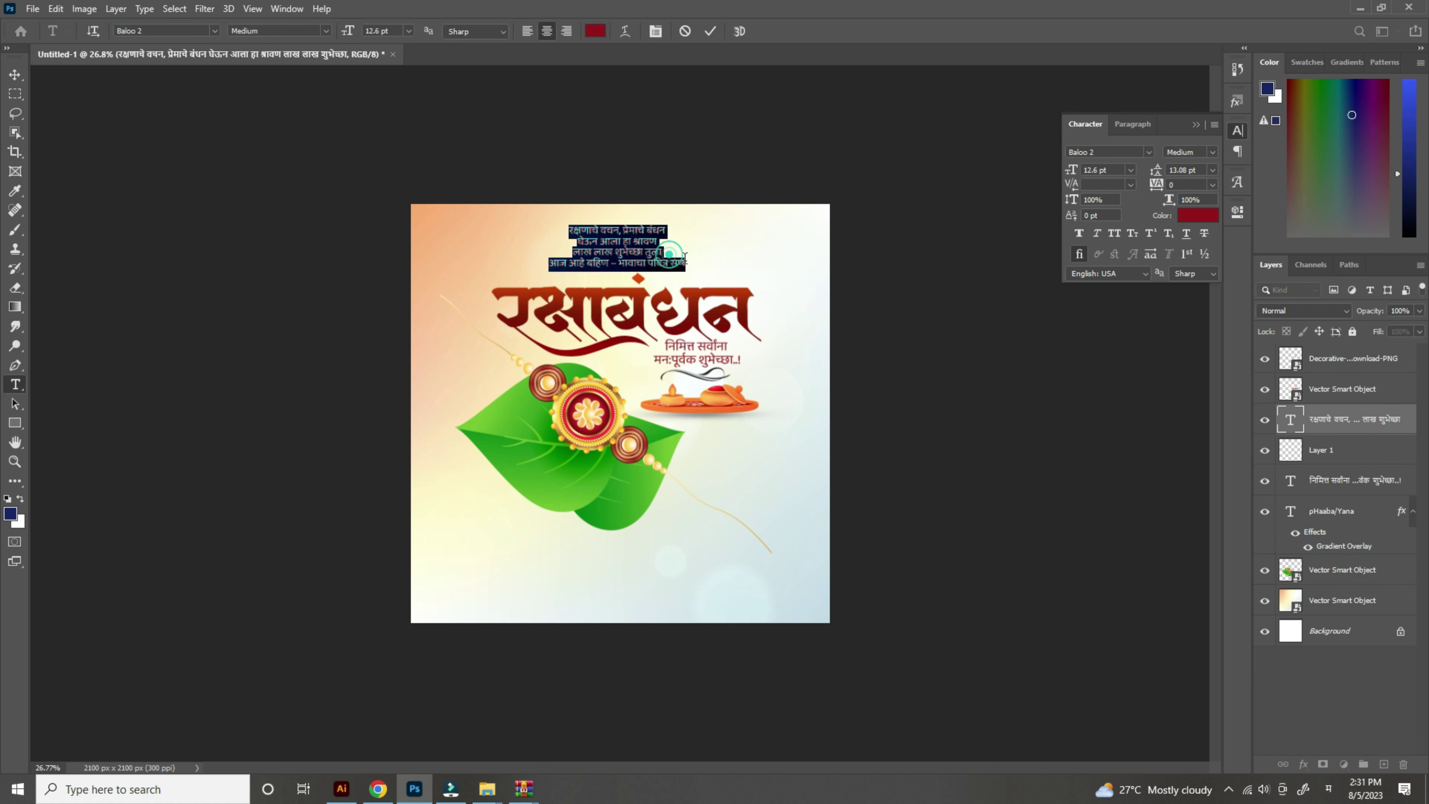
pyautogui.click(687, 263)
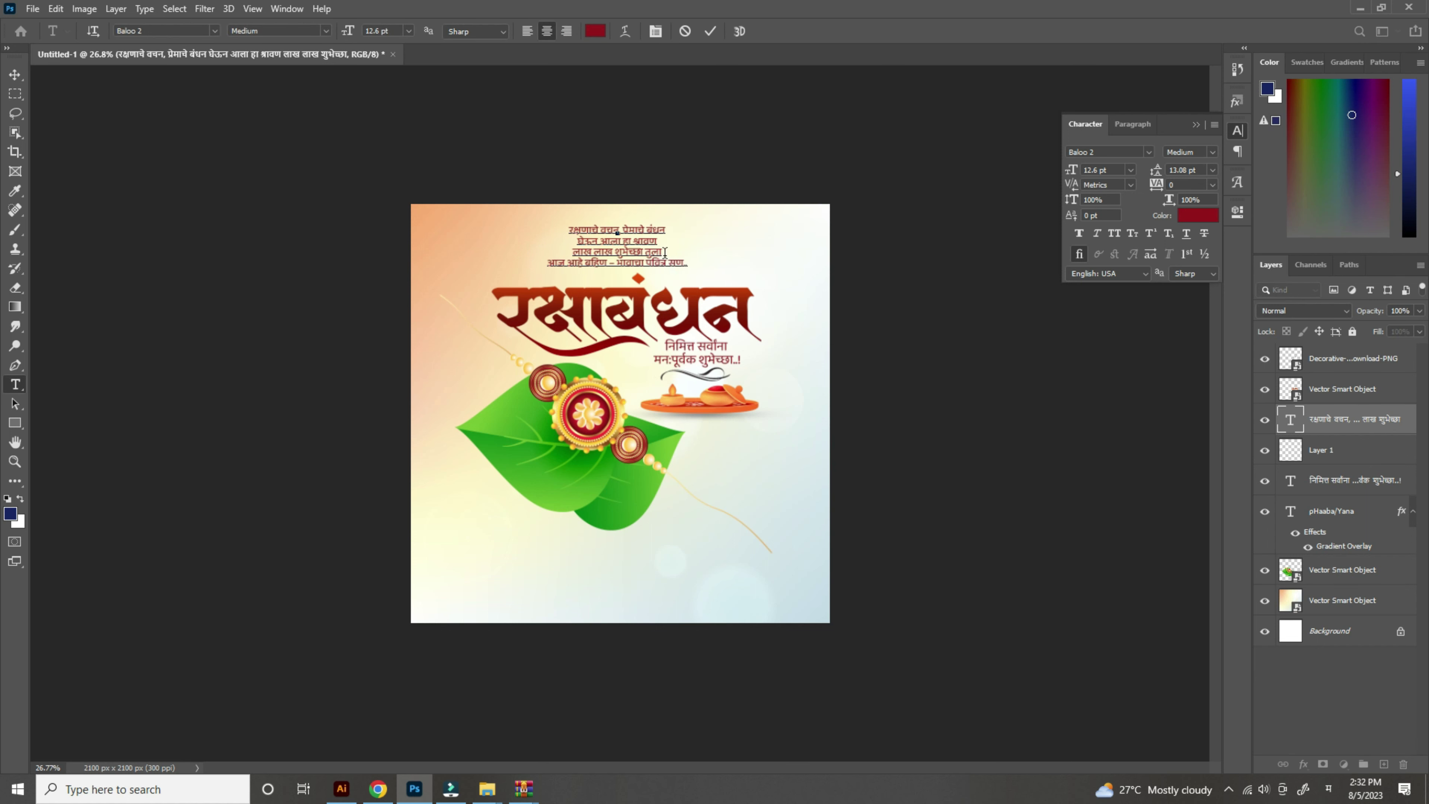
pyautogui.click(15, 74)
# Step: Recolour the verse text dark blue (#253d56) in the Character panel
pyautogui.scroll(-1, 430, 95)
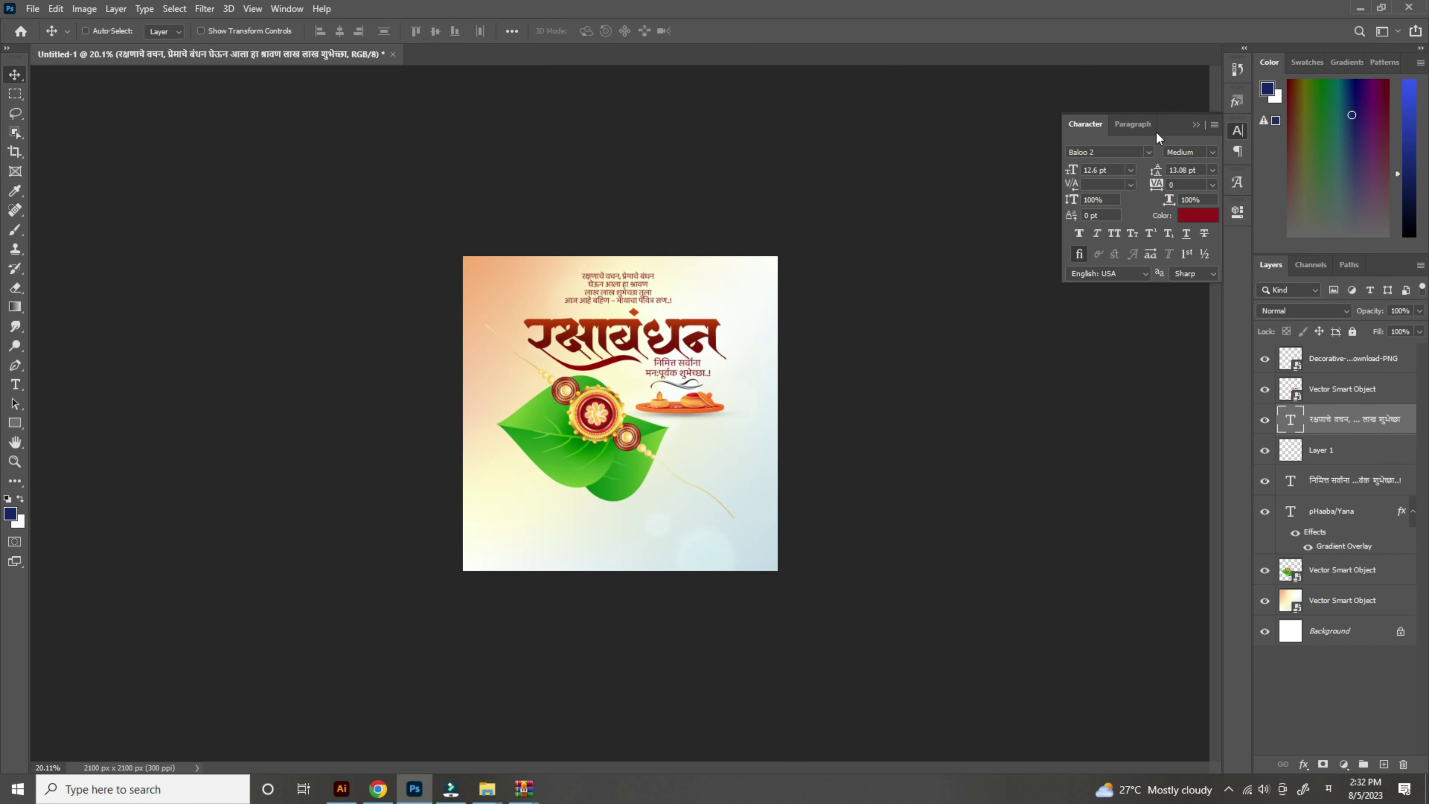
pyautogui.click(1202, 221)
pyautogui.click(563, 431)
pyautogui.click(1094, 339)
pyautogui.click(1064, 356)
pyautogui.moveTo(1160, 319); pyautogui.dragTo(1160, 300)
pyautogui.click(1293, 225)
pyautogui.scroll(5, 622, 363)
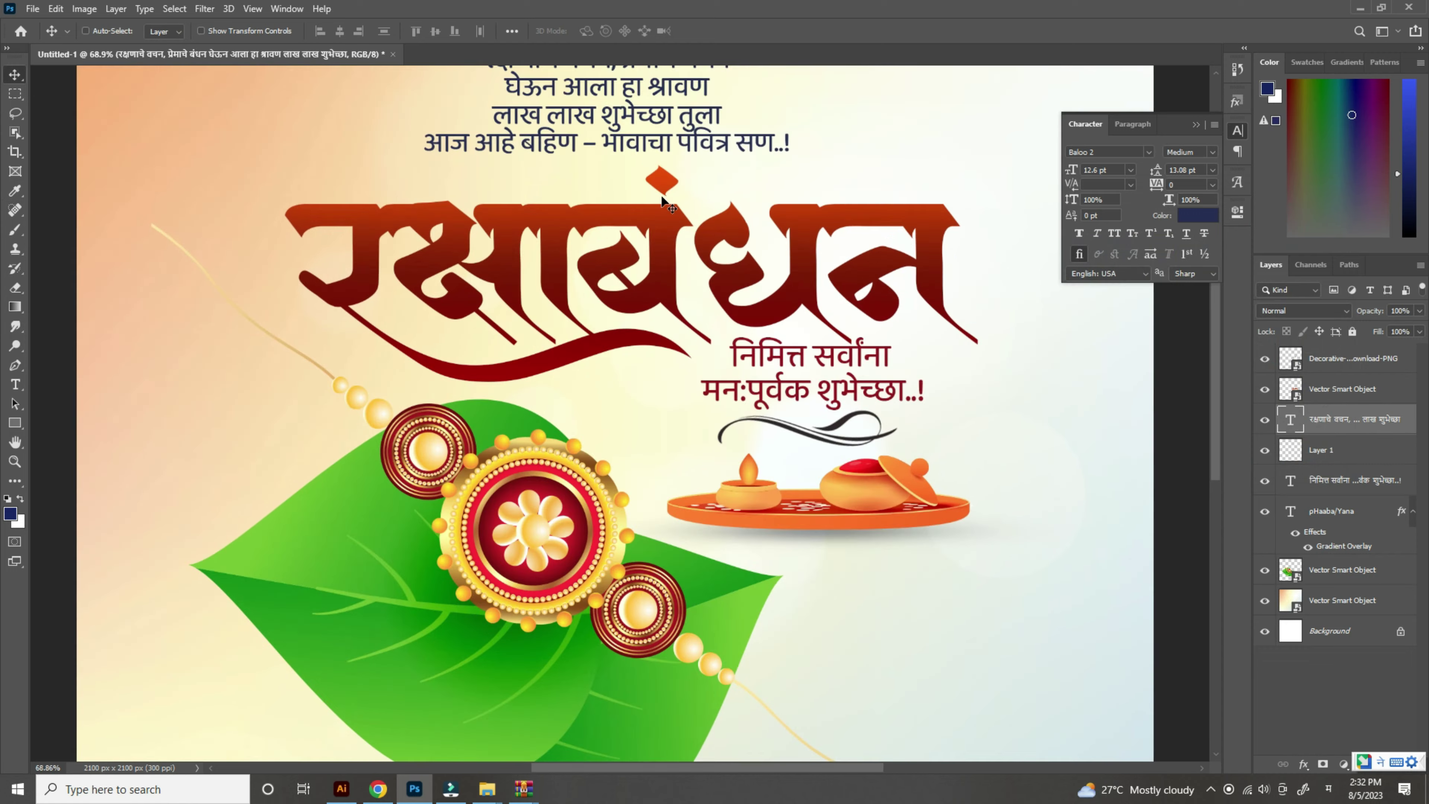
pyautogui.scroll(-5, 739, 208)
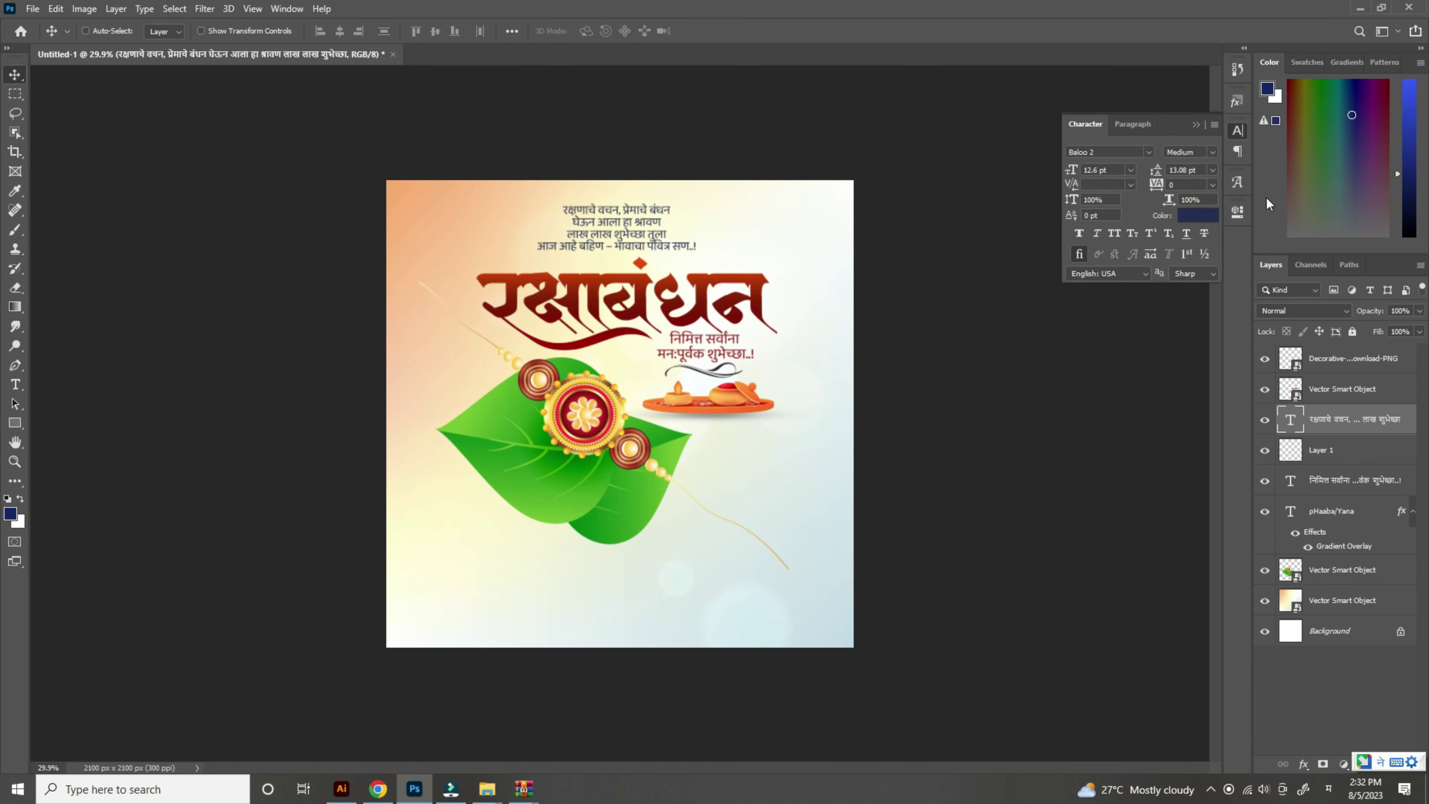
pyautogui.click(1197, 125)
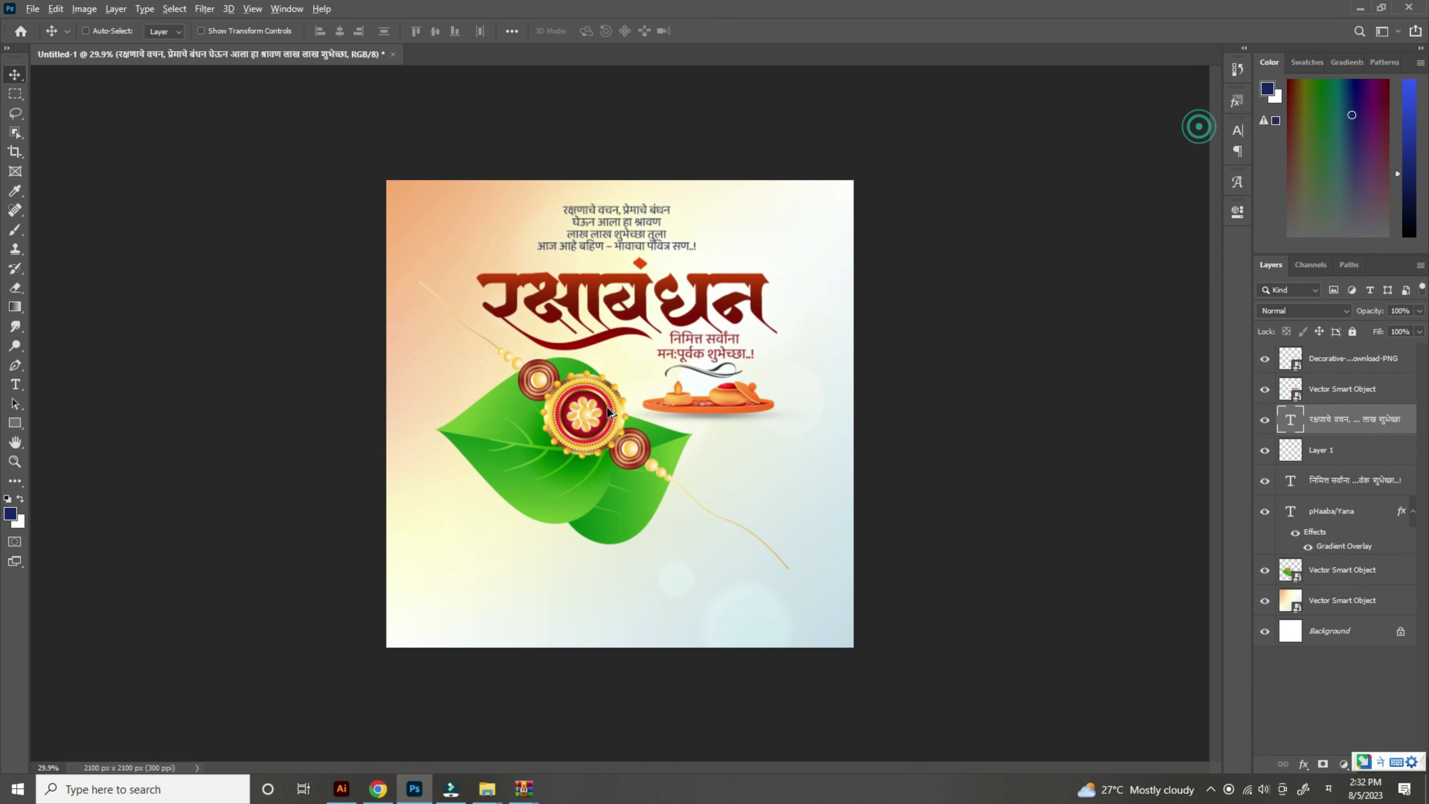
pyautogui.scroll(1, 612, 409)
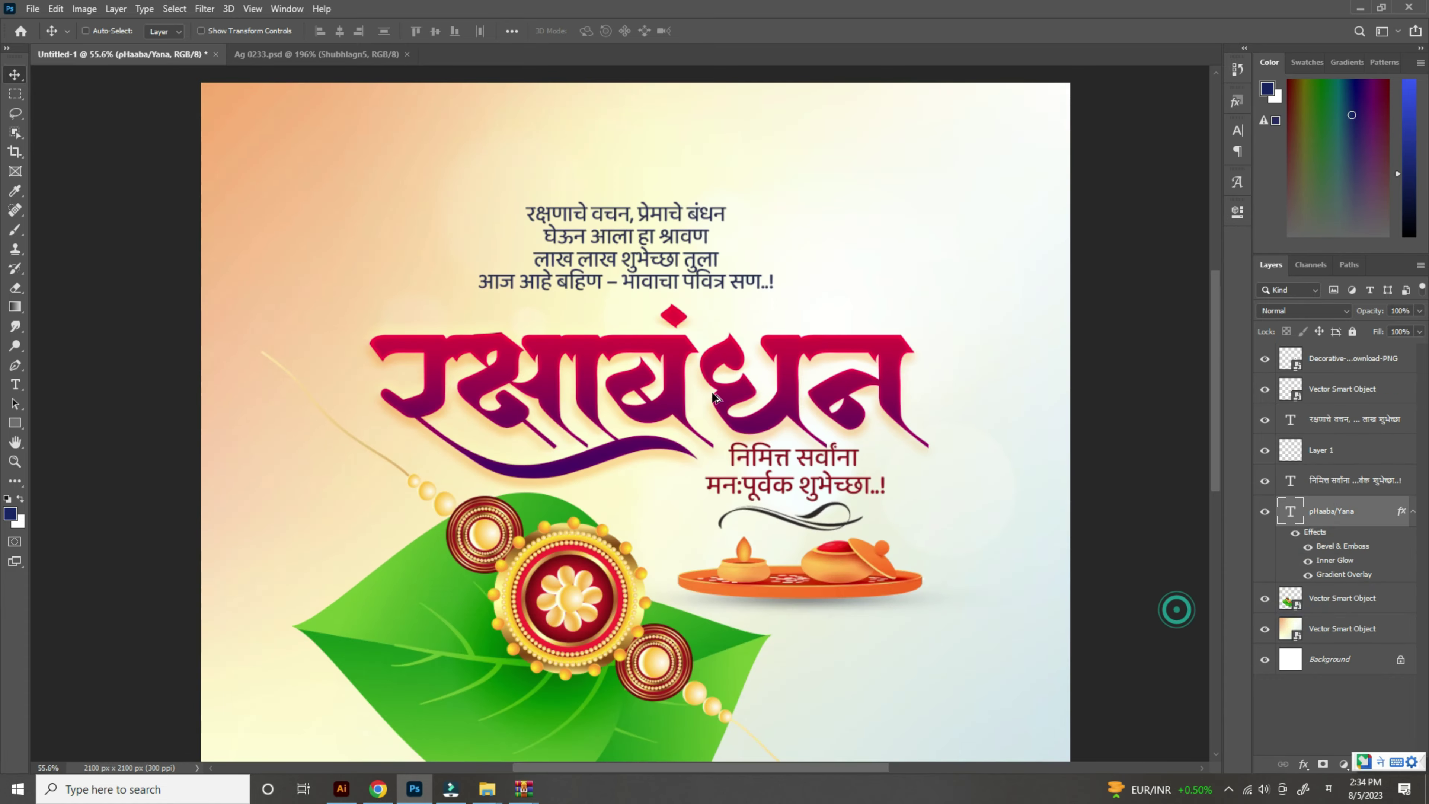
# Step: Add a new empty layer above the decorative swirl layer
pyautogui.scroll(-5, 759, 407)
pyautogui.click(759, 405)
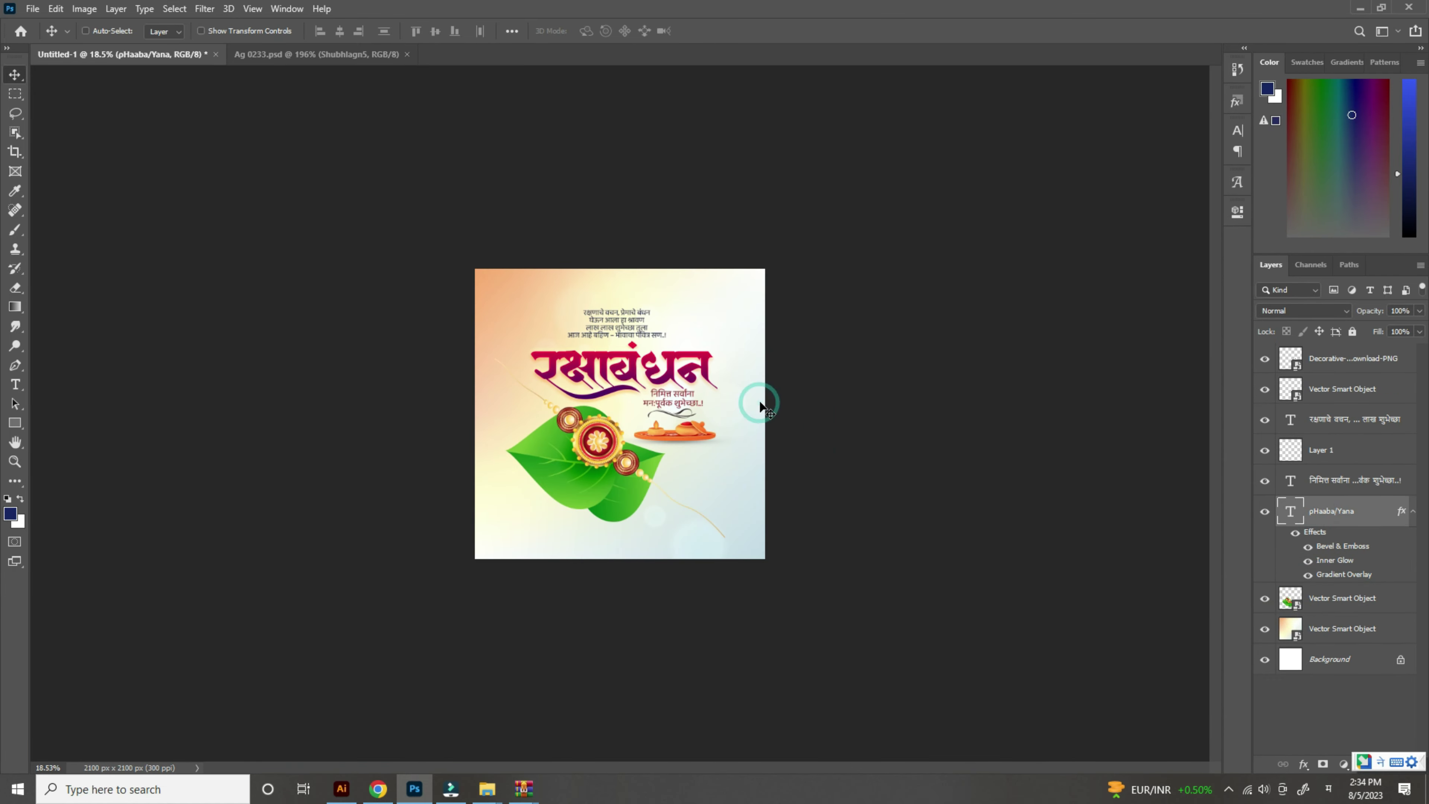
pyautogui.scroll(4, 699, 392)
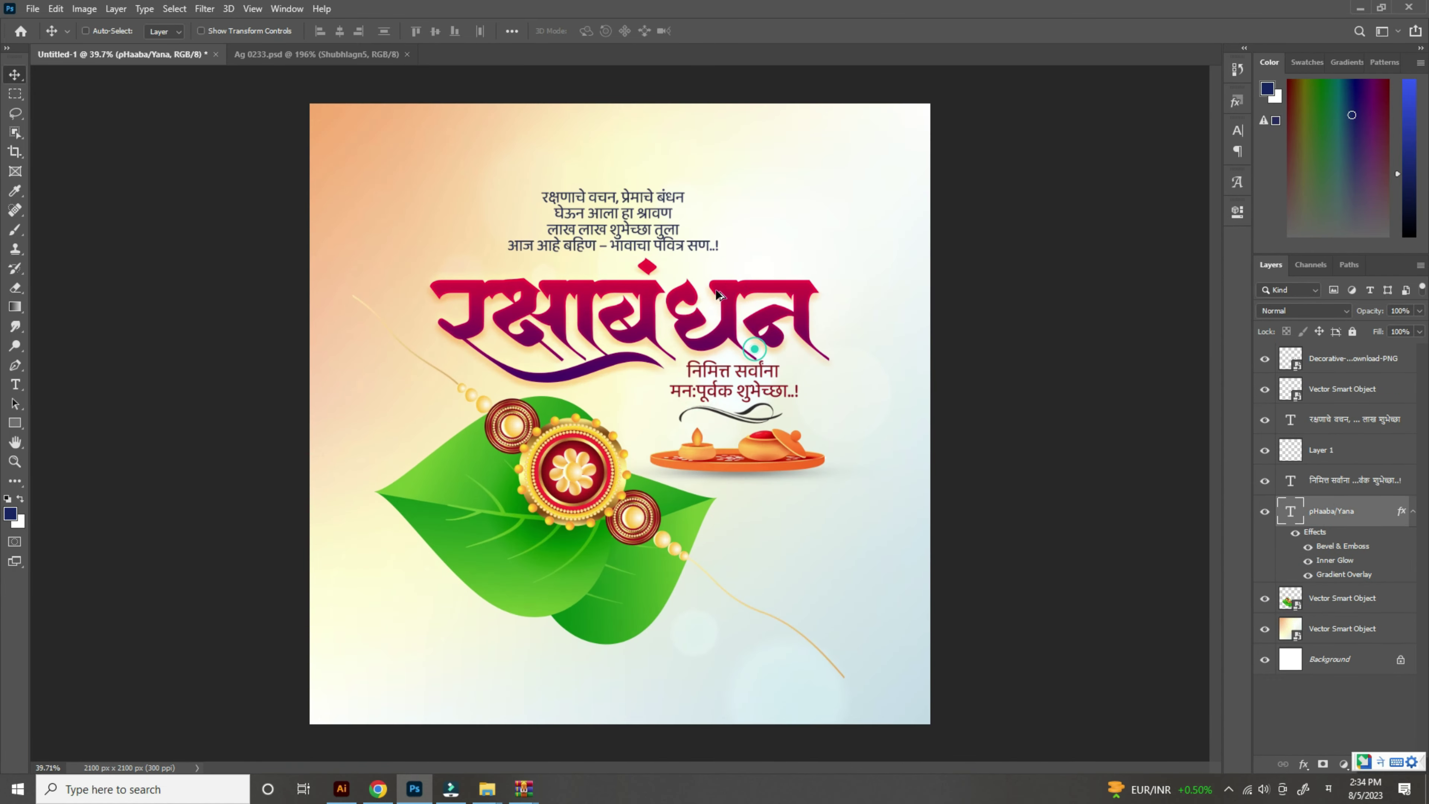
pyautogui.scroll(-1, 718, 294)
pyautogui.click(1350, 358)
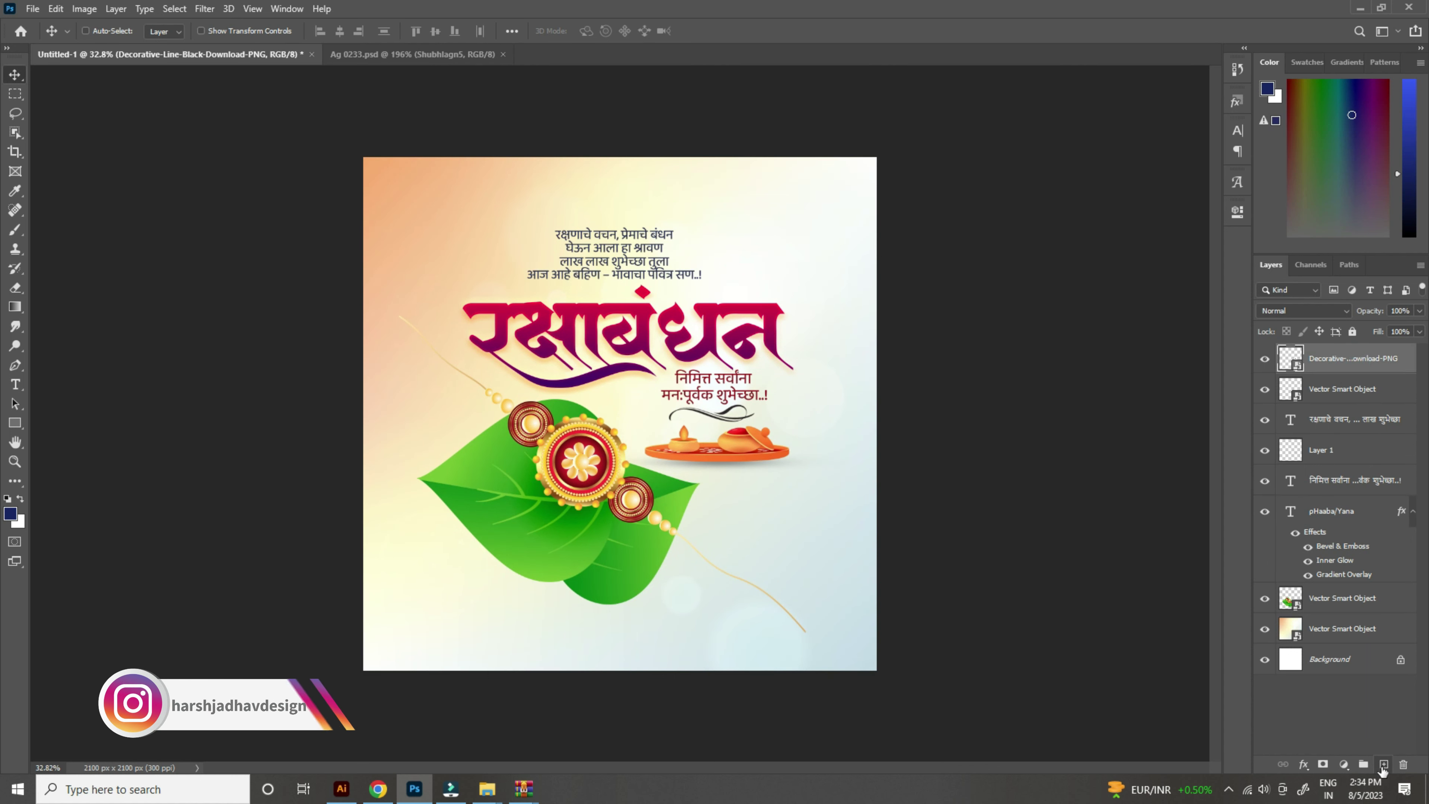
pyautogui.click(1384, 765)
pyautogui.scroll(1, 807, 520)
# Step: Load the custom logo brush preset from the brush folders at 1414 px
pyautogui.press('b')
pyautogui.rightClick(749, 301)
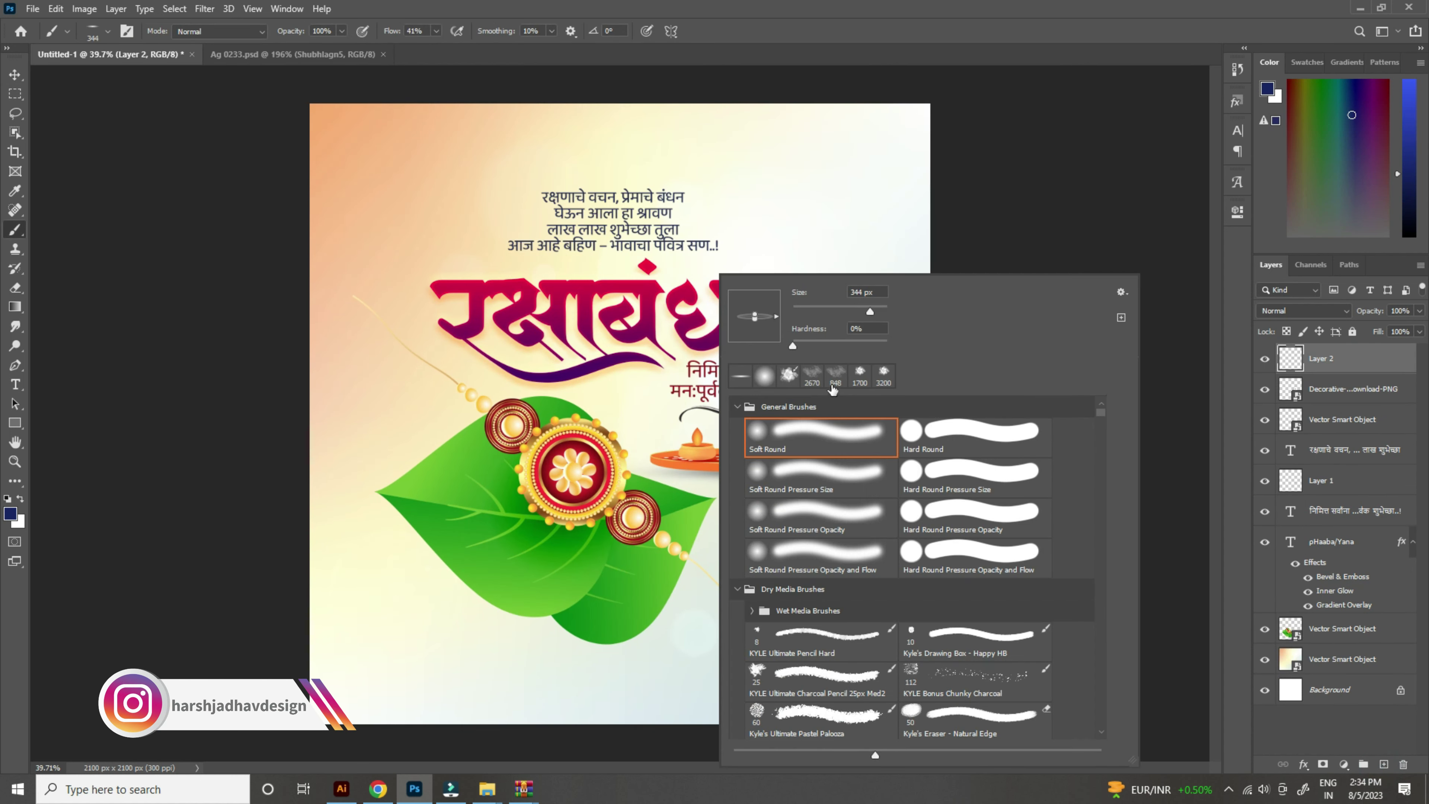
pyautogui.click(737, 588)
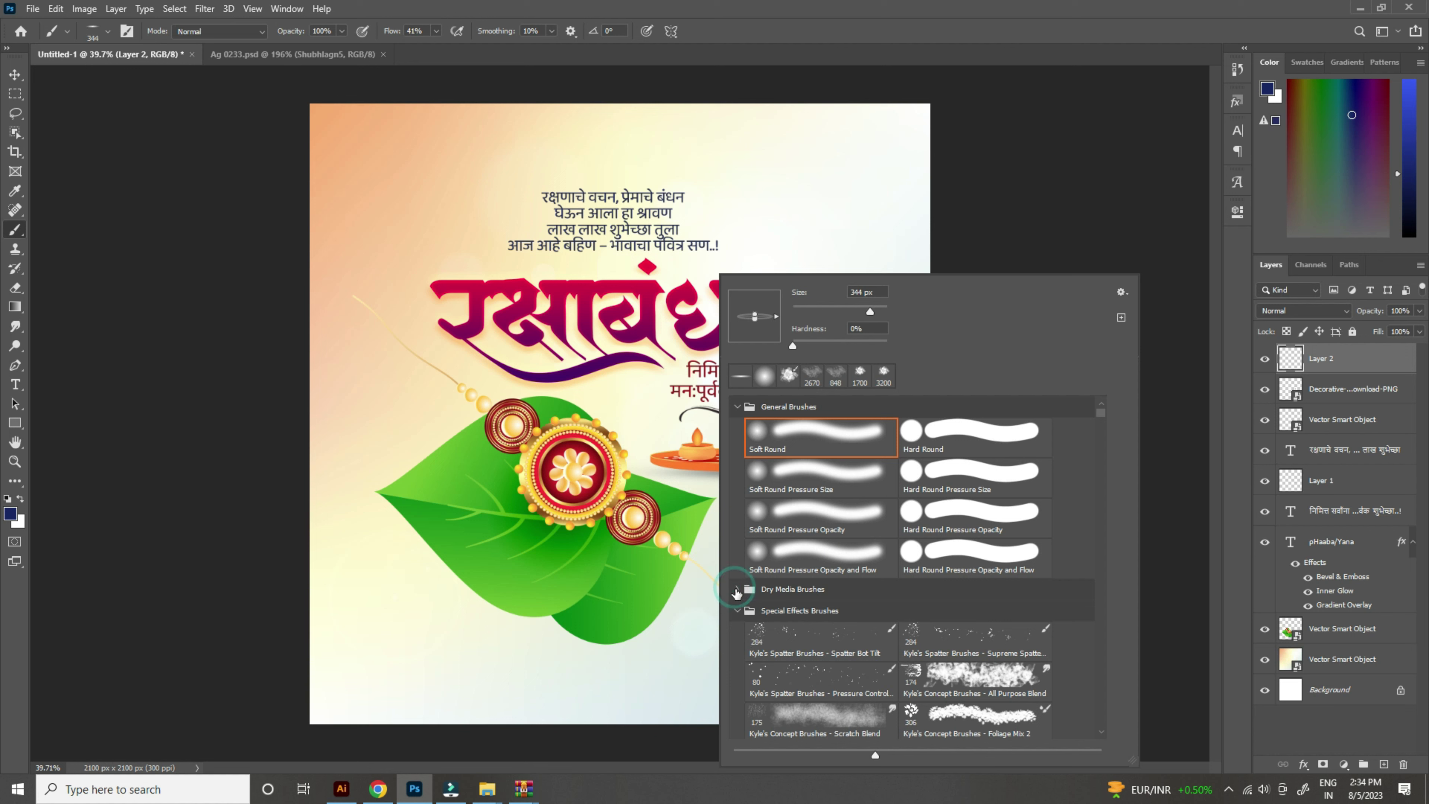
pyautogui.click(737, 611)
pyautogui.click(736, 651)
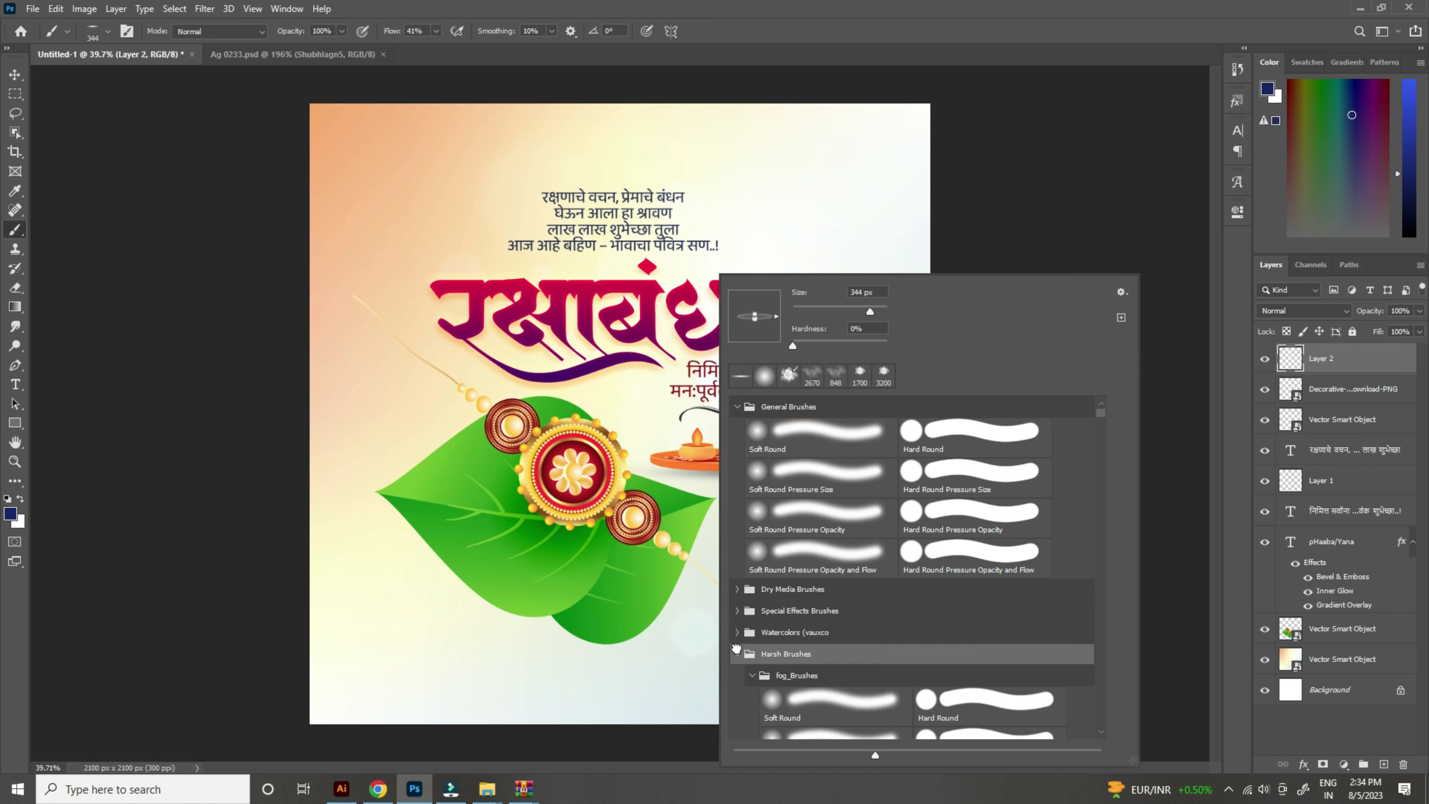
pyautogui.click(735, 655)
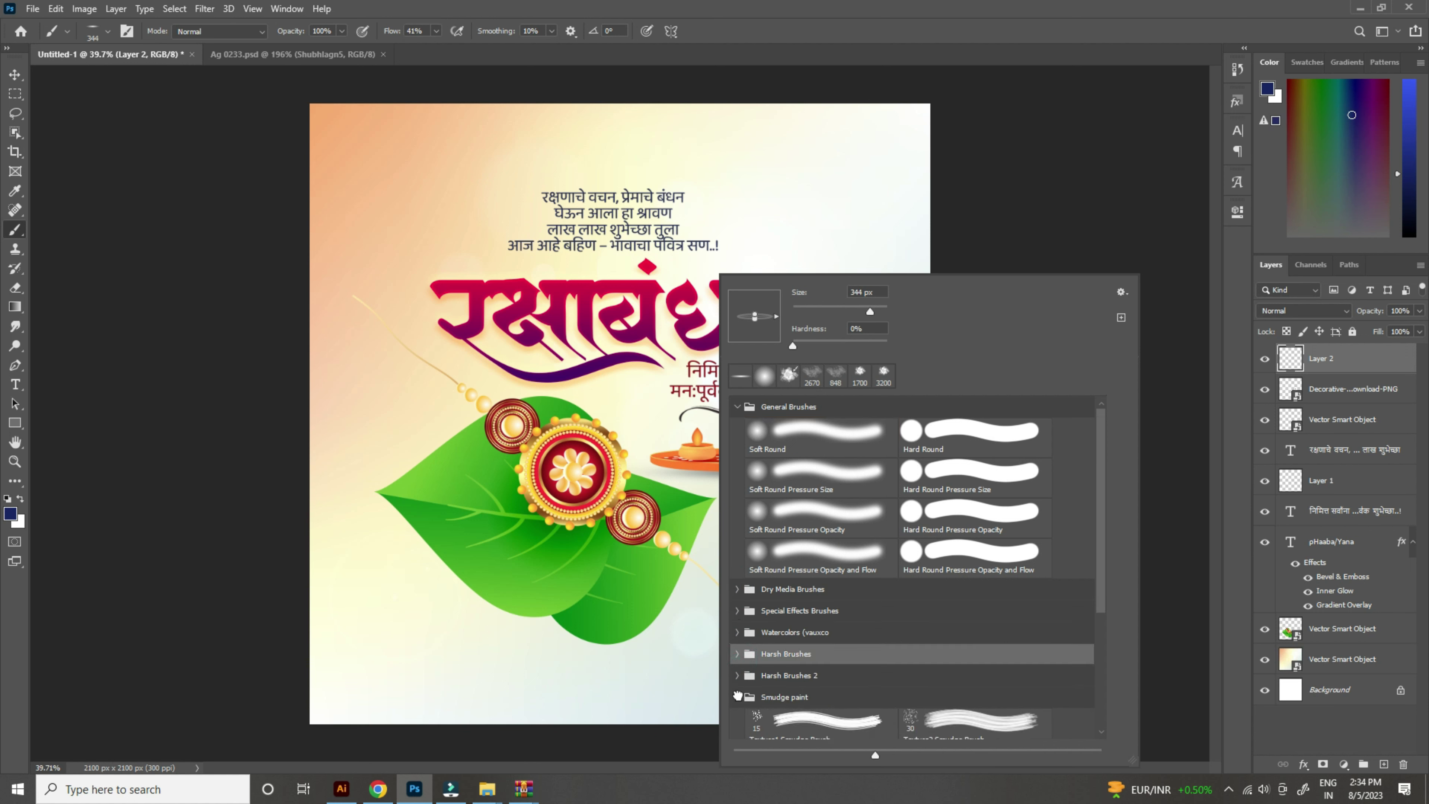
pyautogui.click(737, 696)
pyautogui.scroll(-1, 743, 698)
pyautogui.doubleClick(760, 710)
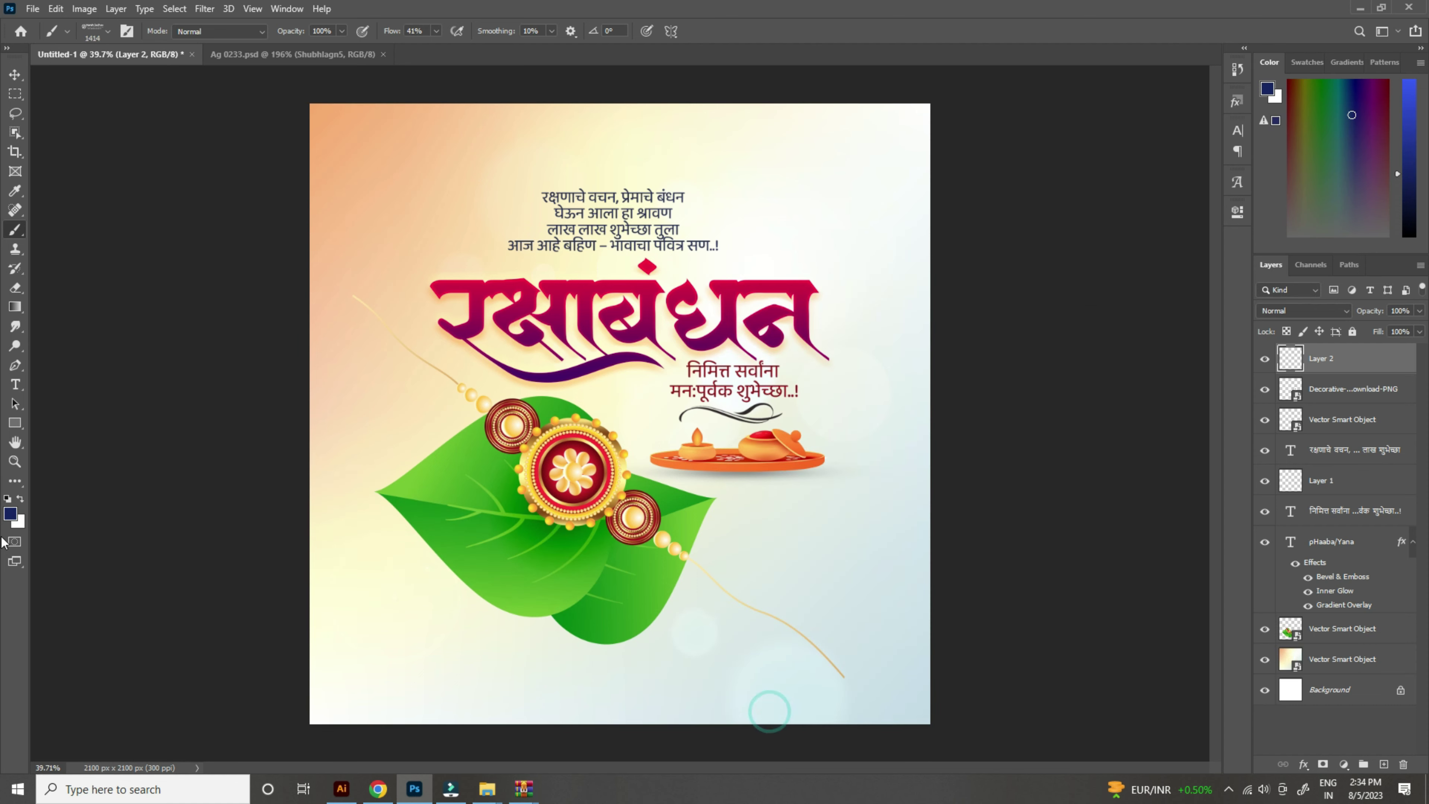
# Step: Reset colours to black and white and stamp the logo brush at 100% flow
pyautogui.click(8, 500)
pyautogui.click(597, 189)
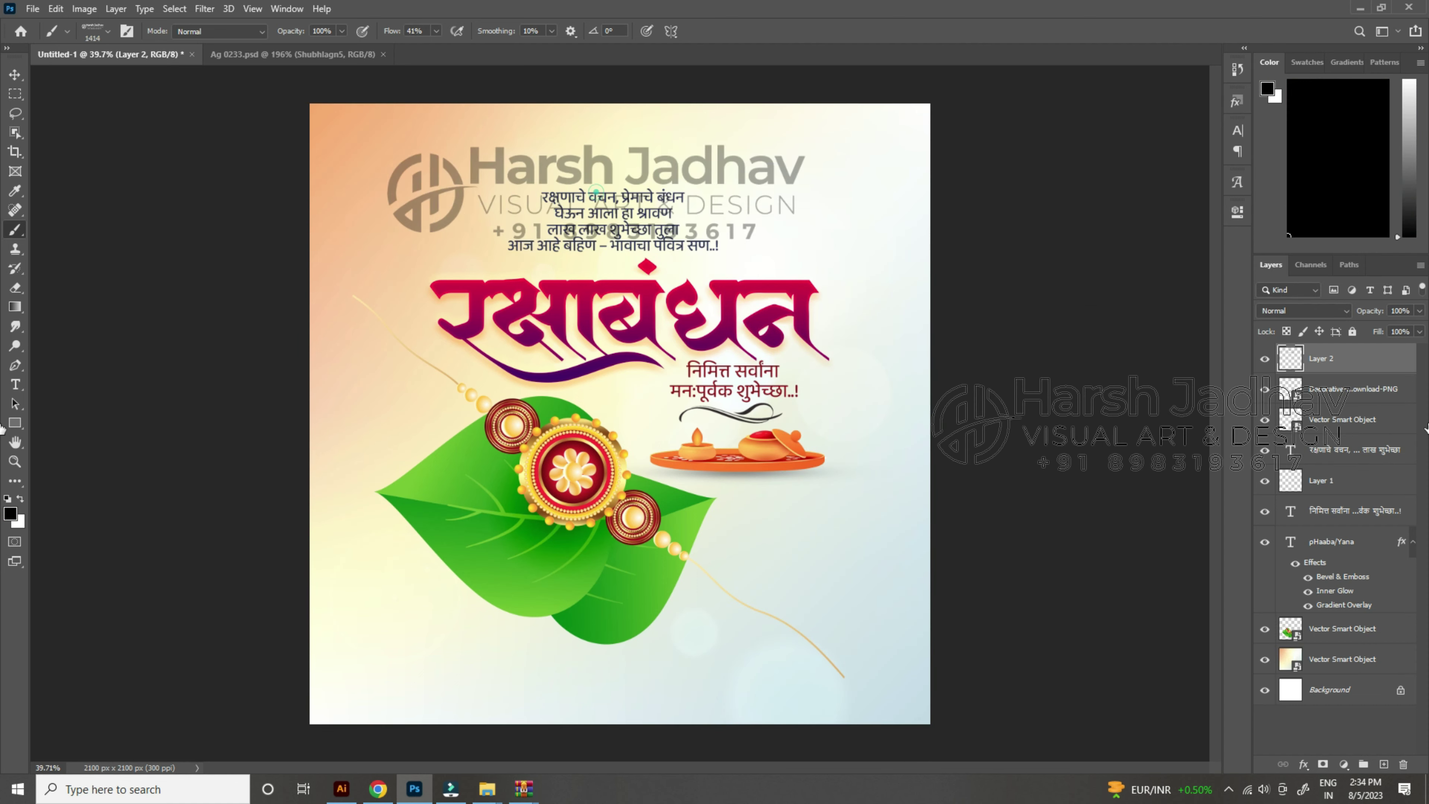
pyautogui.hotkey('ctrl', 'z')
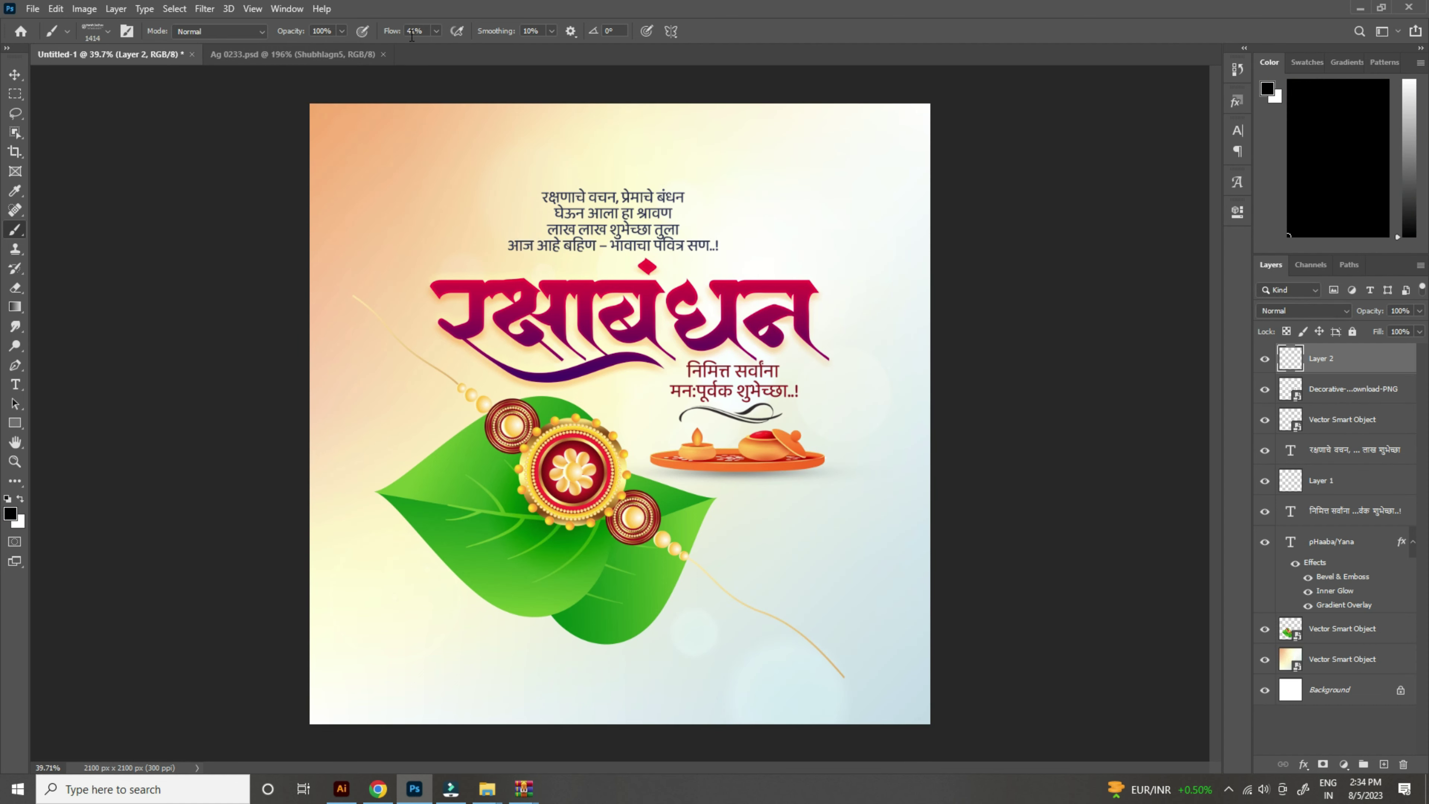
pyautogui.moveTo(398, 35); pyautogui.dragTo(428, 34)
pyautogui.click(648, 345)
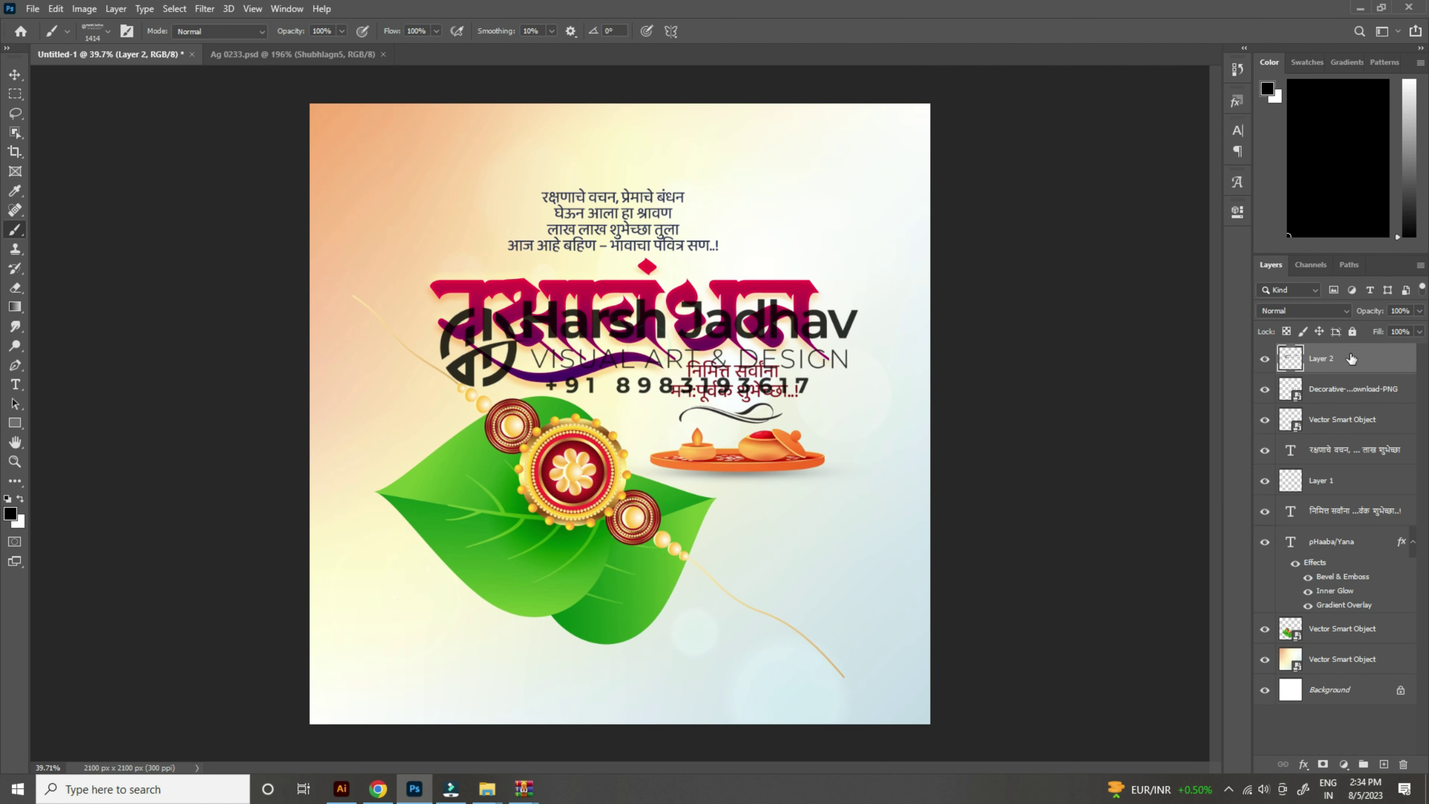
# Step: Convert the logo layer to a Smart Object and move it over the title
pyautogui.rightClick(1351, 358)
pyautogui.click(1250, 352)
pyautogui.scroll(2, 446, 287)
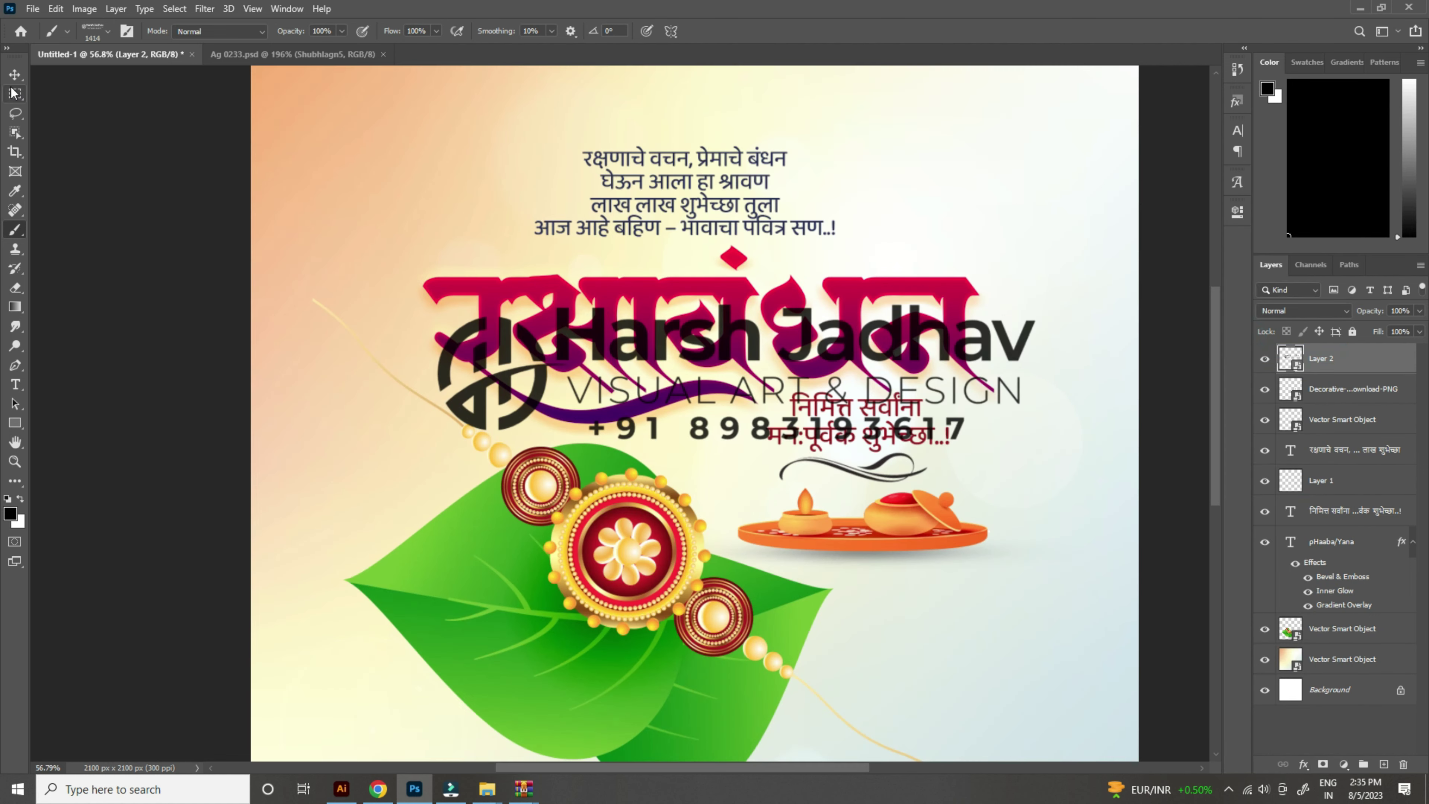
pyautogui.click(10, 77)
pyautogui.moveTo(731, 360)
pyautogui.mouseDown()
pyautogui.moveTo(731, 259)
pyautogui.moveTo(812, 380)
pyautogui.mouseUp()
pyautogui.scroll(-2, 732, 259)
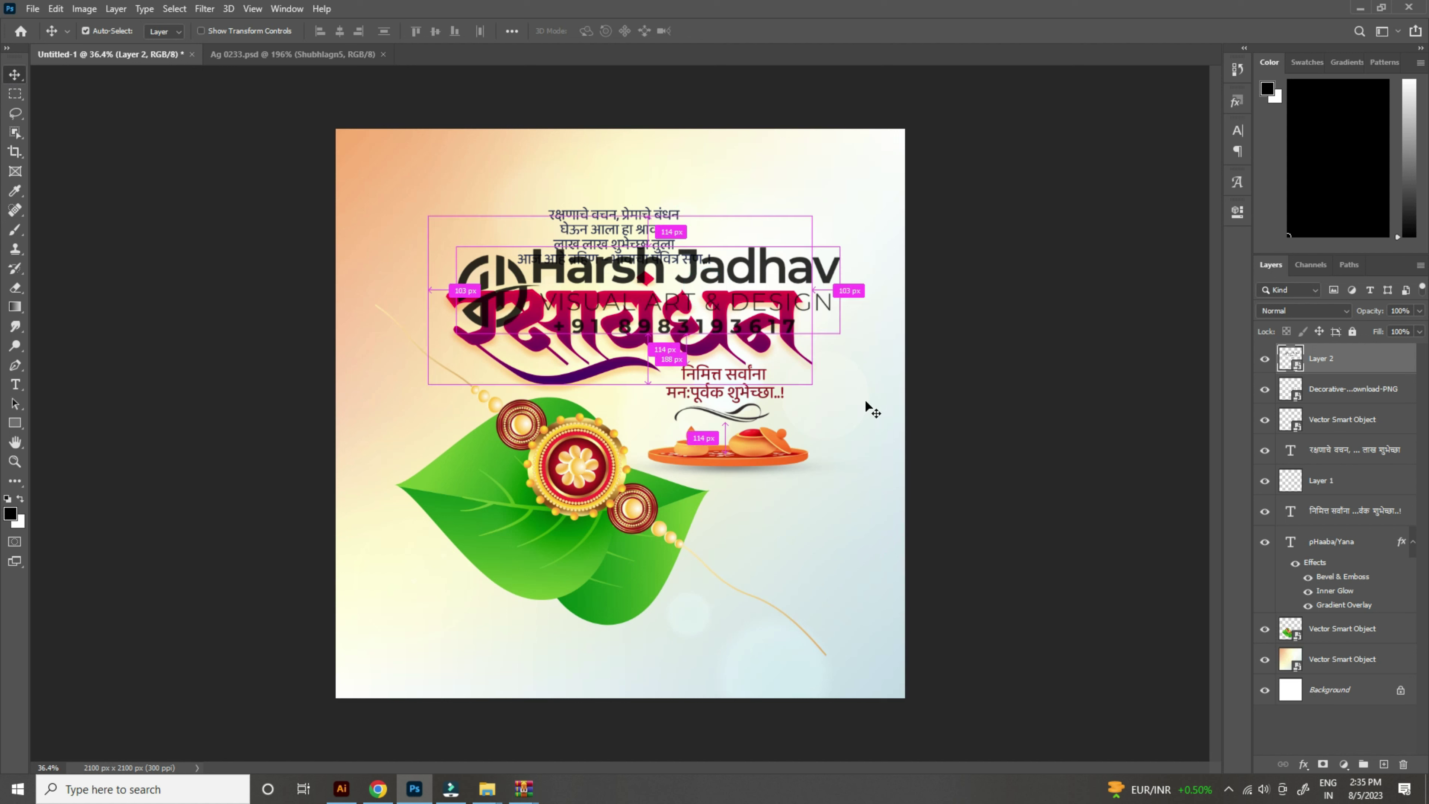
# Step: Shrink the logo and place it in the poster's top-right corner
pyautogui.hotkey('ctrl', 't')
pyautogui.moveTo(834, 286); pyautogui.dragTo(514, 314)
pyautogui.press('Return')
pyautogui.moveTo(614, 345); pyautogui.dragTo(963, 226)
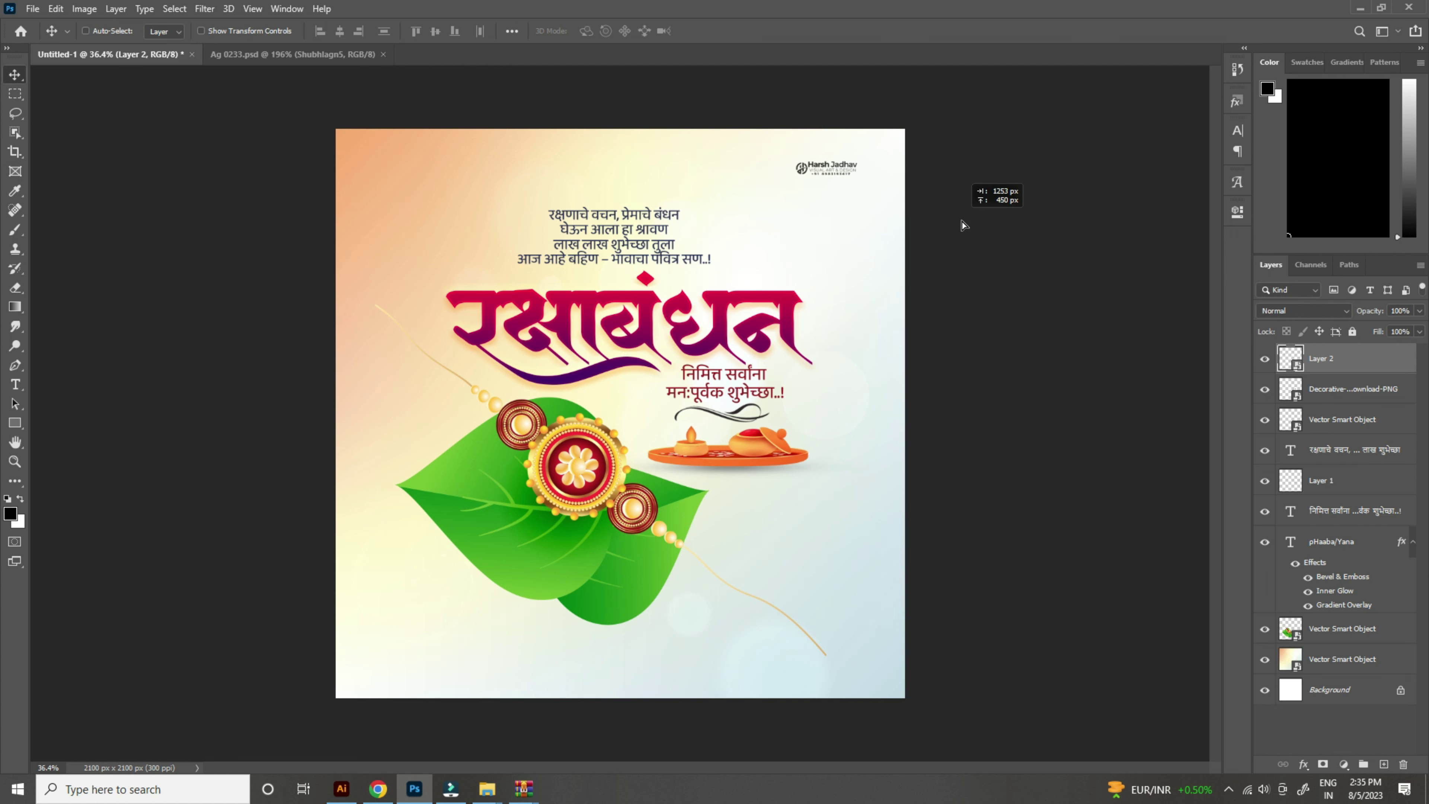
# Step: Copy the logo to the bottom-left as a 17%-opacity watermark, and copy the greeting text to the bottom
pyautogui.moveTo(866, 167); pyautogui.dragTo(472, 594)
pyautogui.moveTo(1367, 310); pyautogui.dragTo(1305, 310)
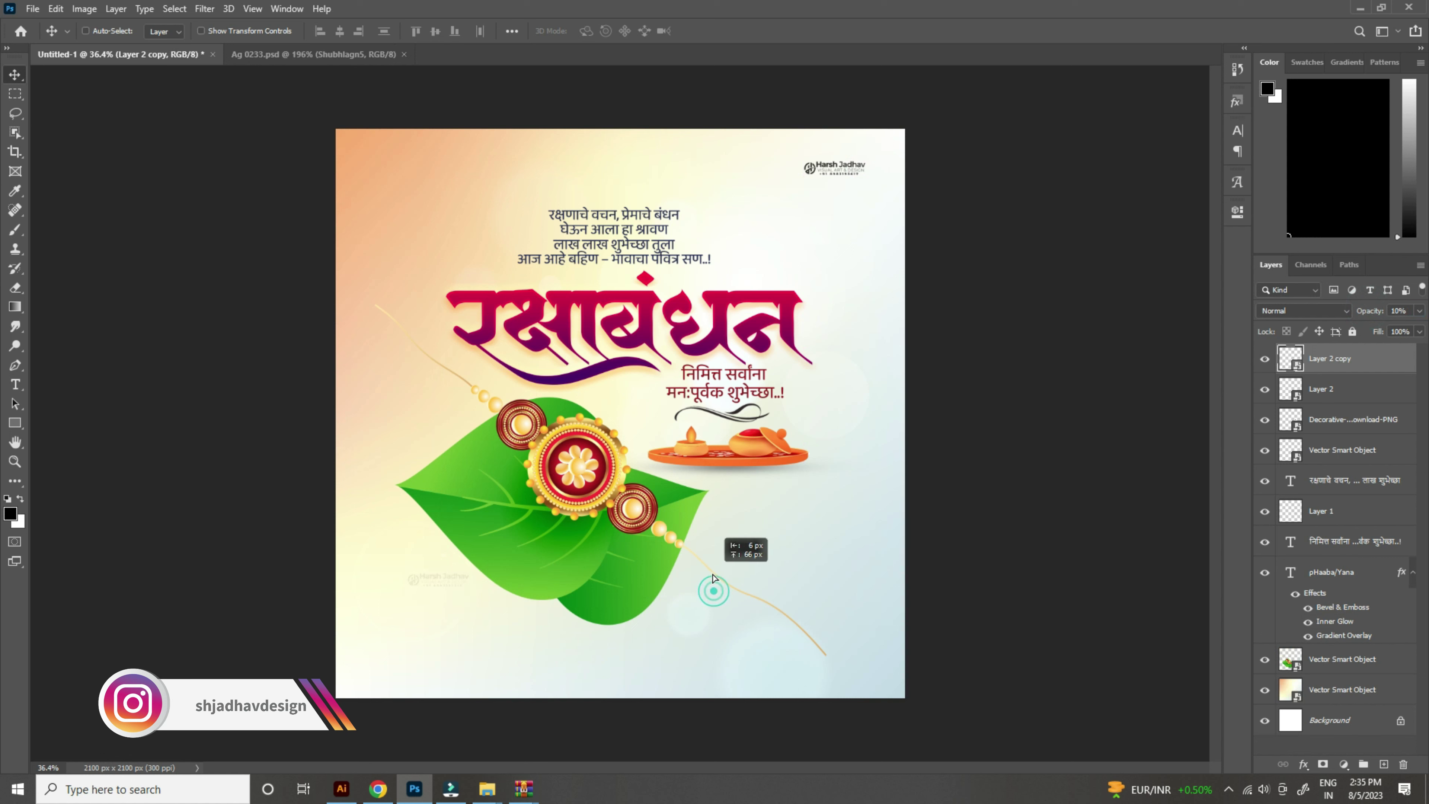
pyautogui.moveTo(753, 392); pyautogui.dragTo(649, 669)
# Step: Retype the duplicated greeting as the design studio's name followed by the contact phone number
pyautogui.doubleClick(640, 665)
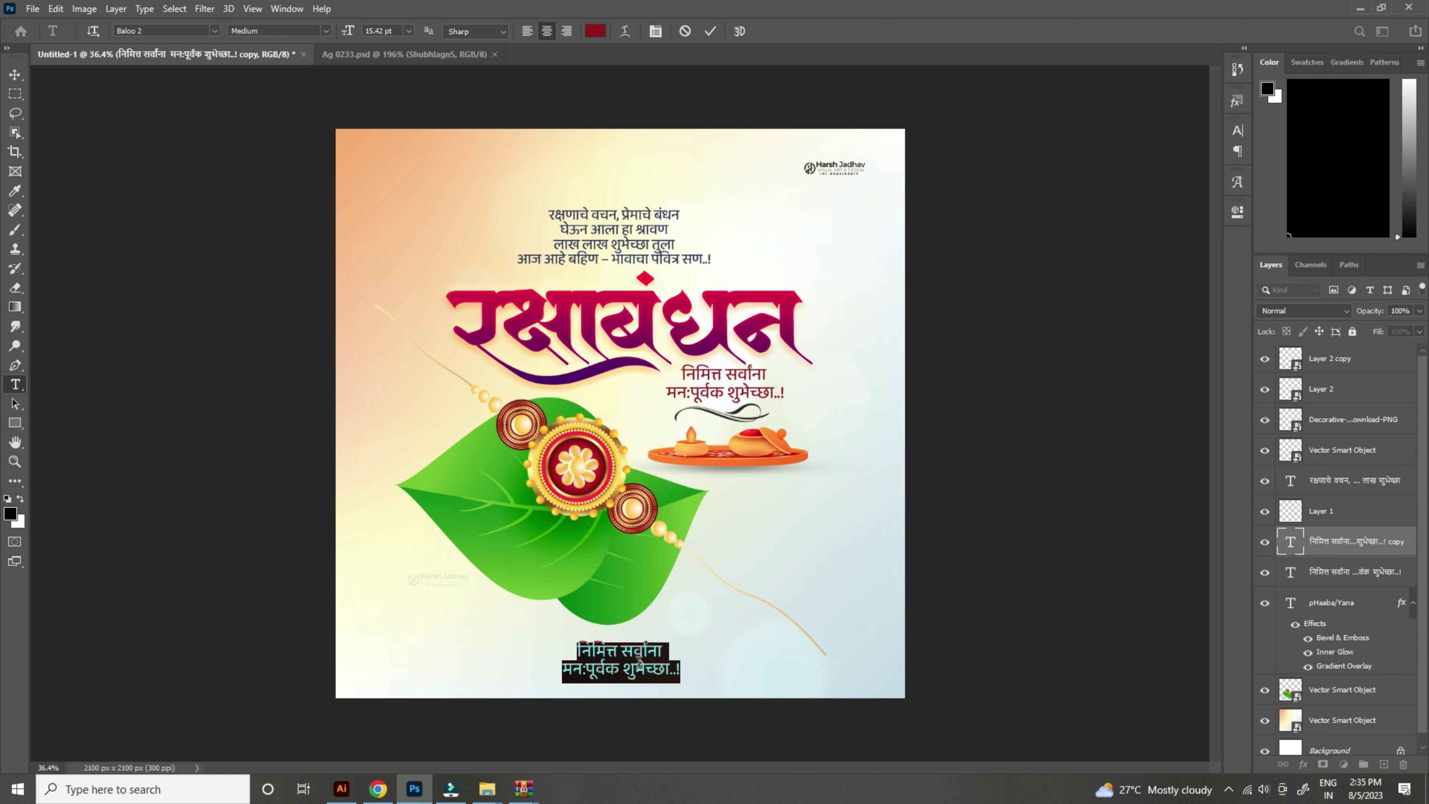
pyautogui.write('HARS')
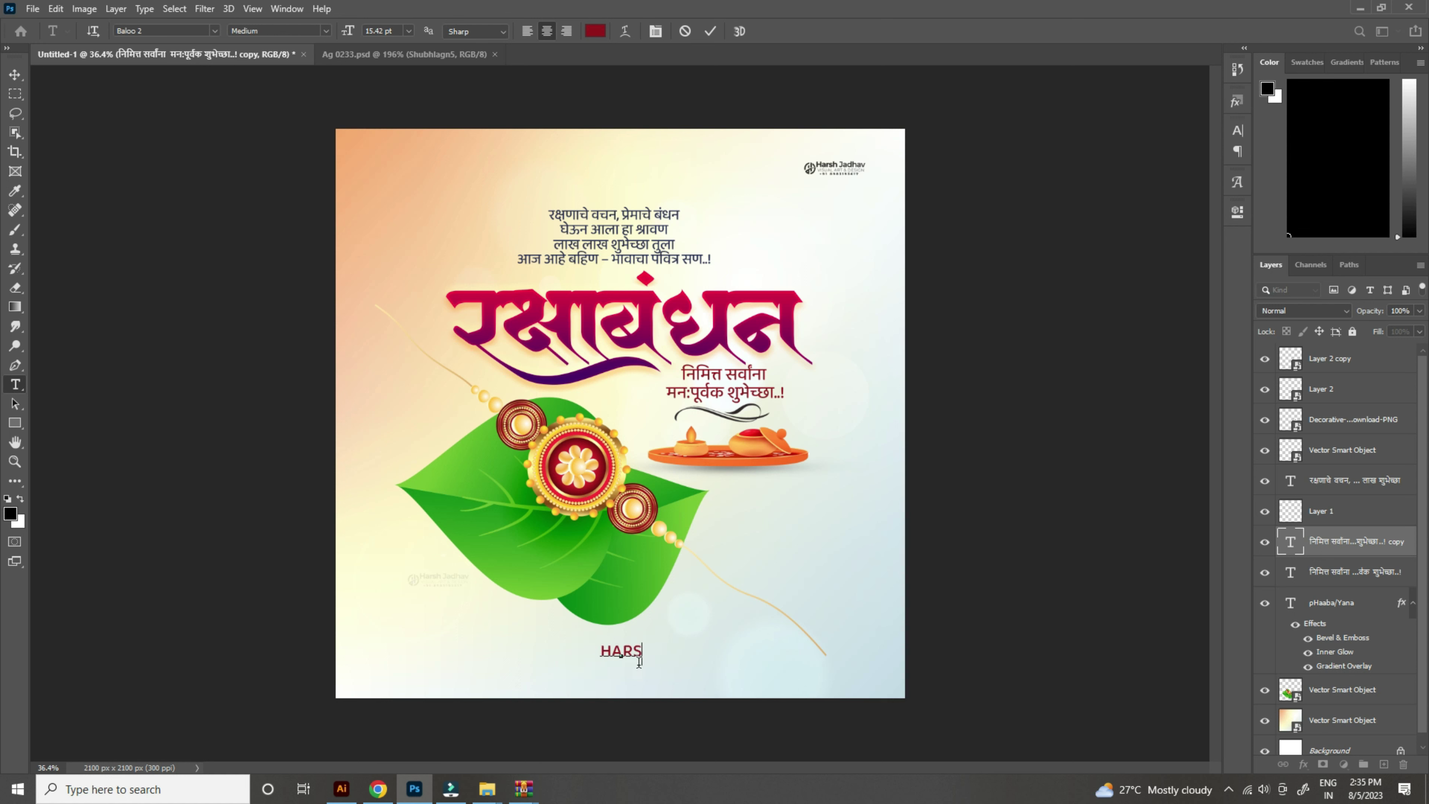
pyautogui.write('H JADHAV DESIGN')
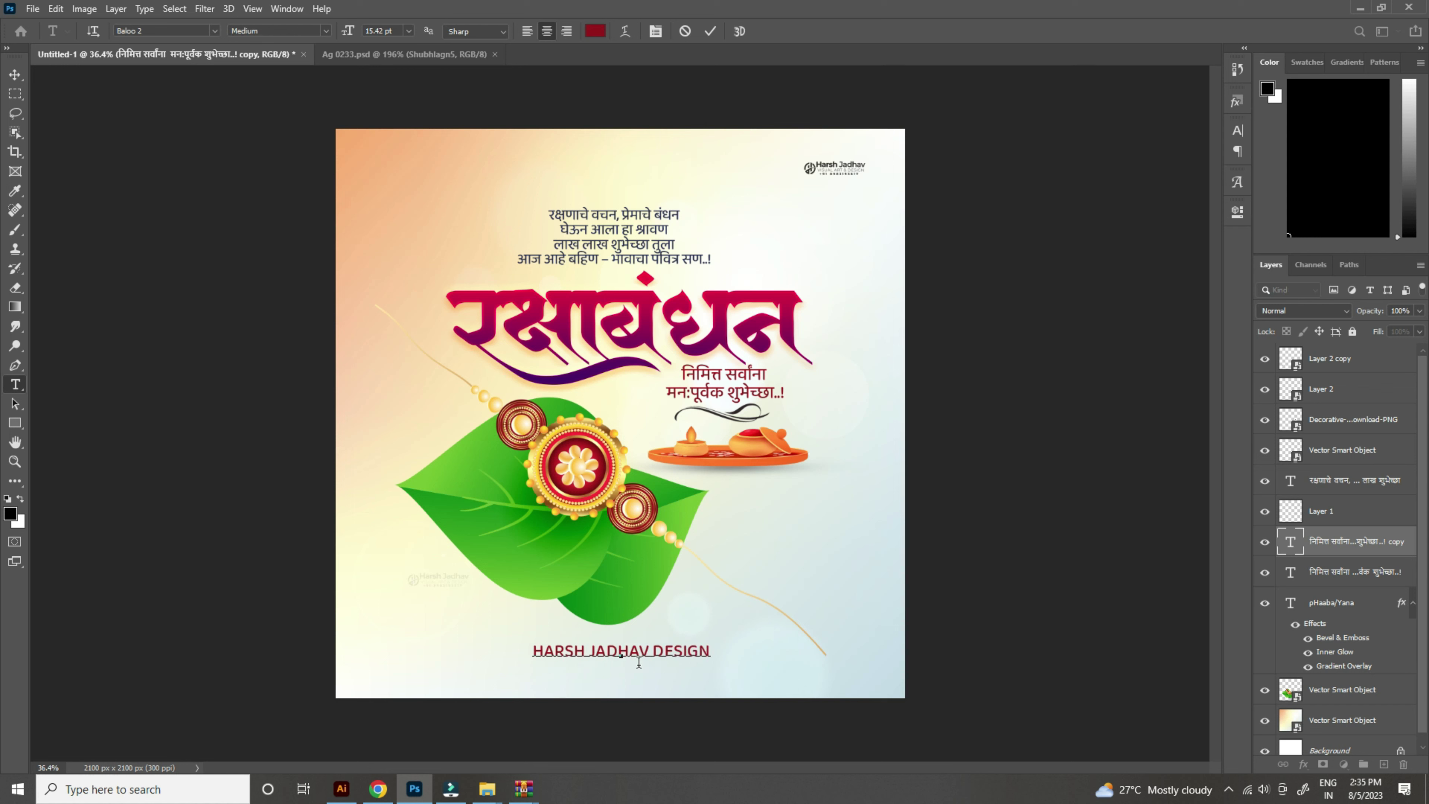
pyautogui.click(13, 76)
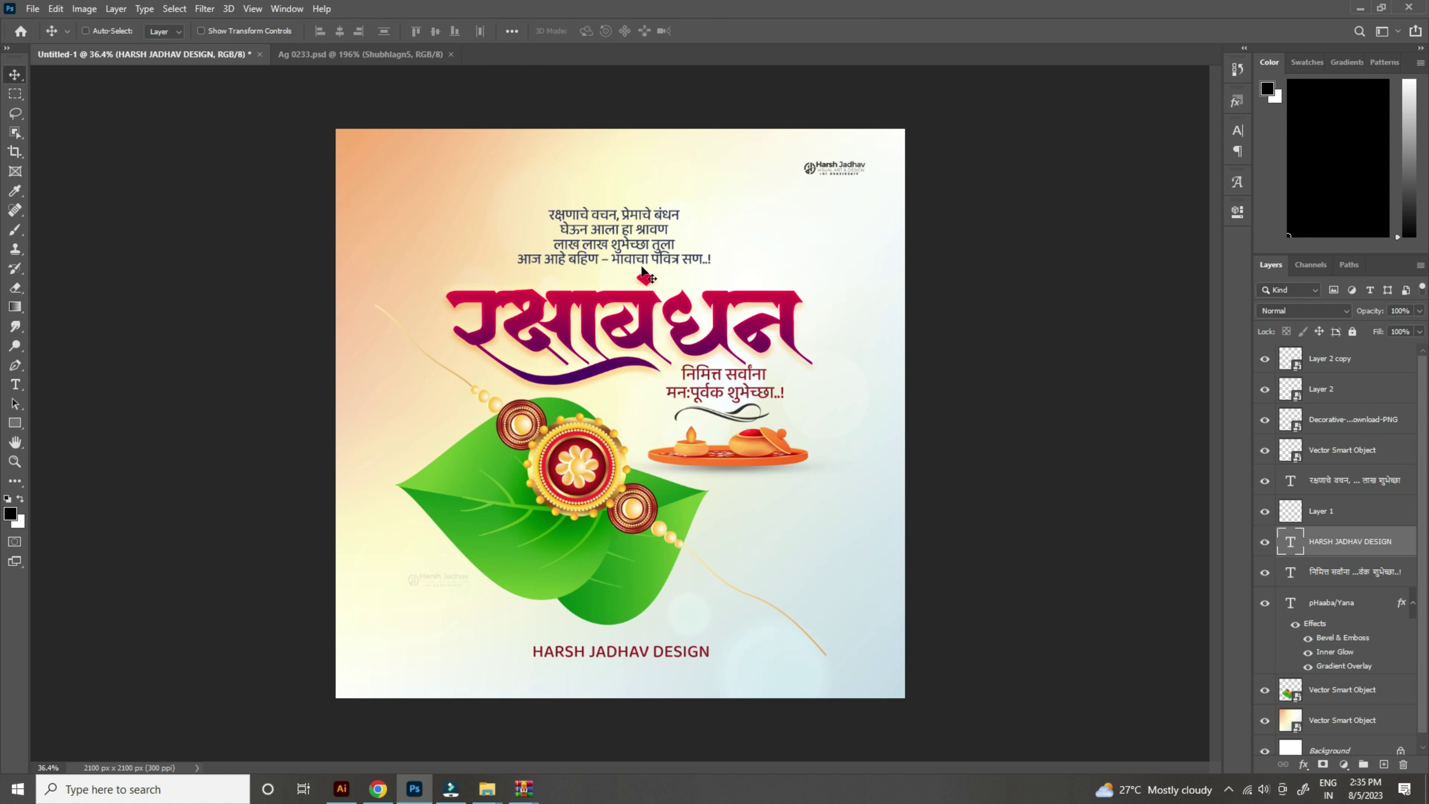
pyautogui.doubleClick(697, 652)
pyautogui.click(710, 652)
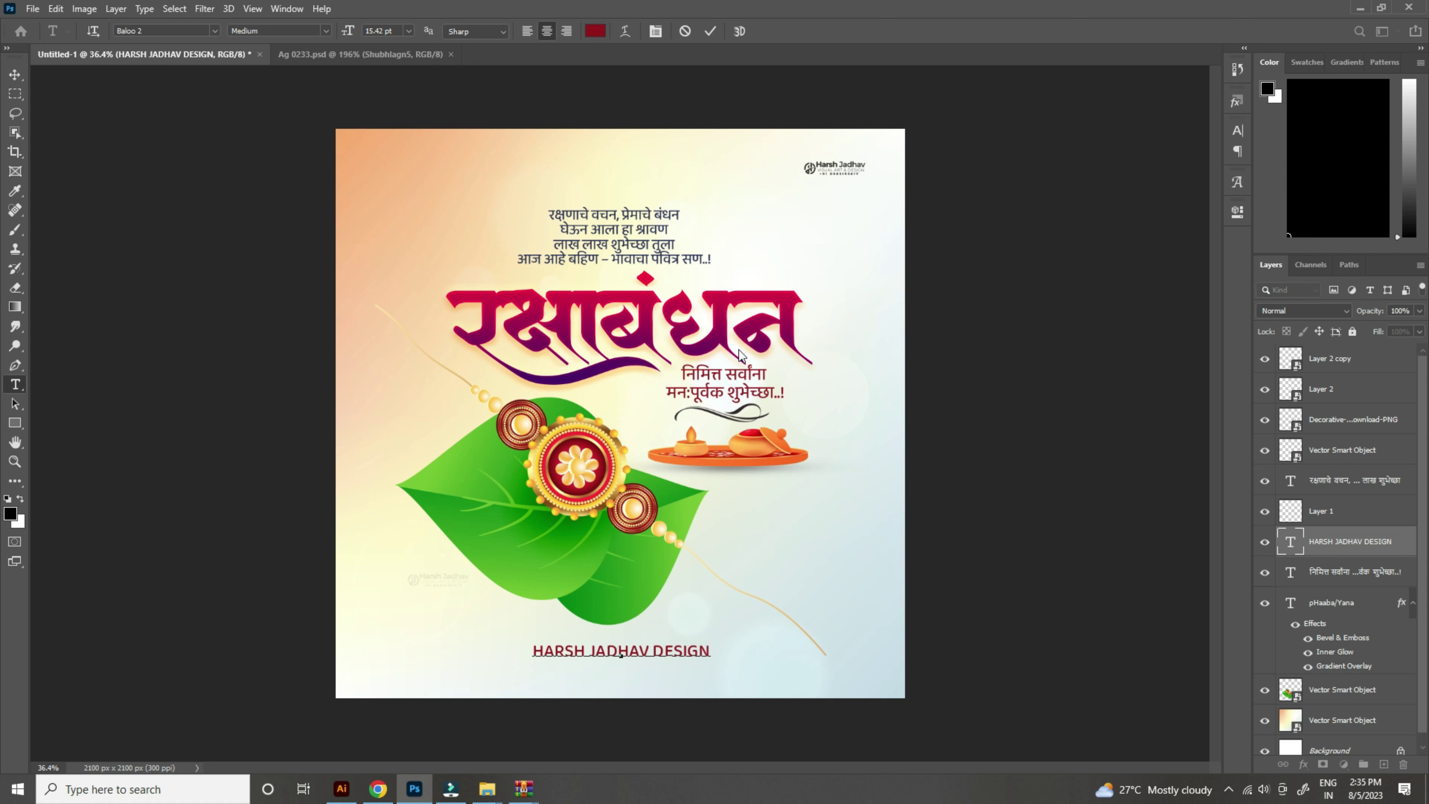
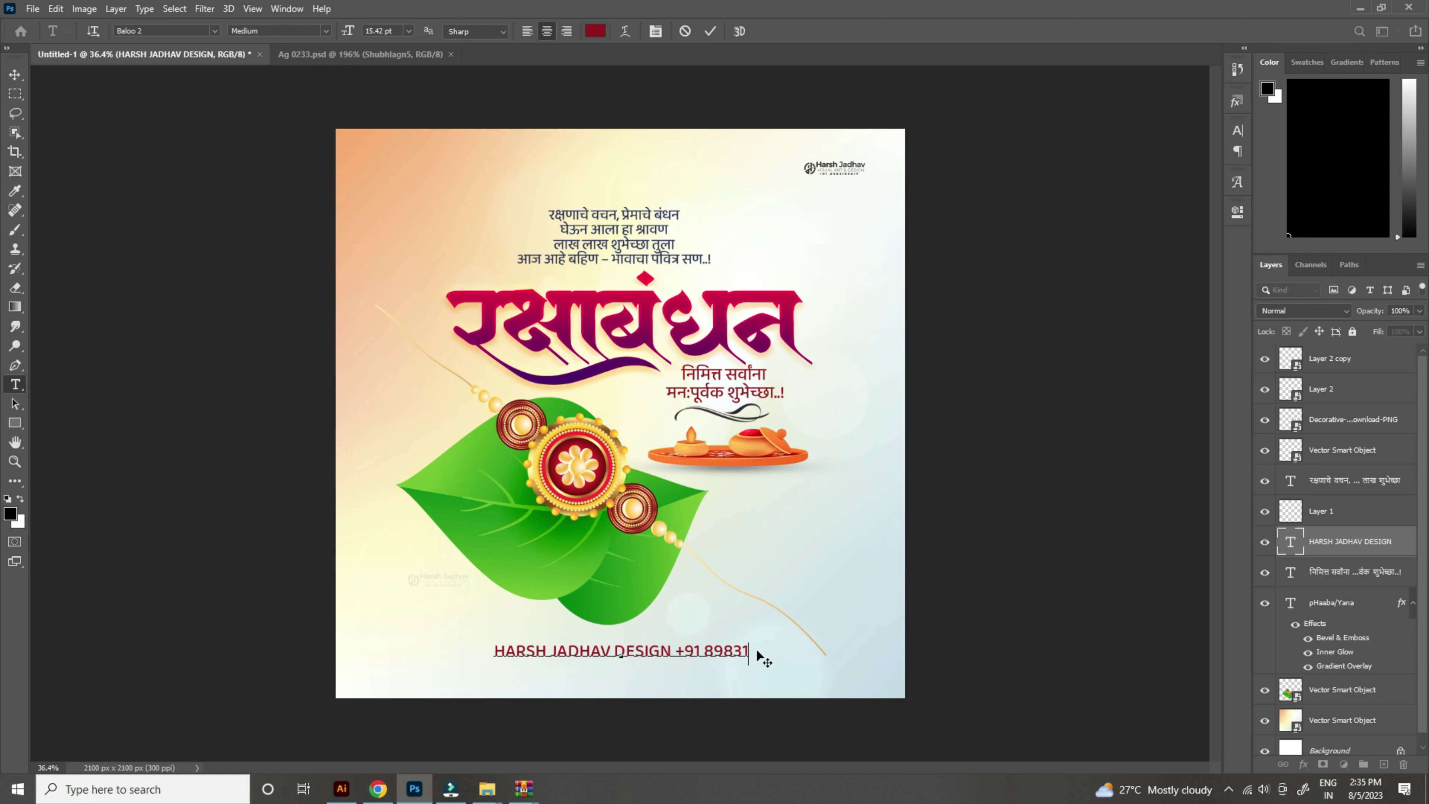
pyautogui.hotkey('ctrl', 'a')
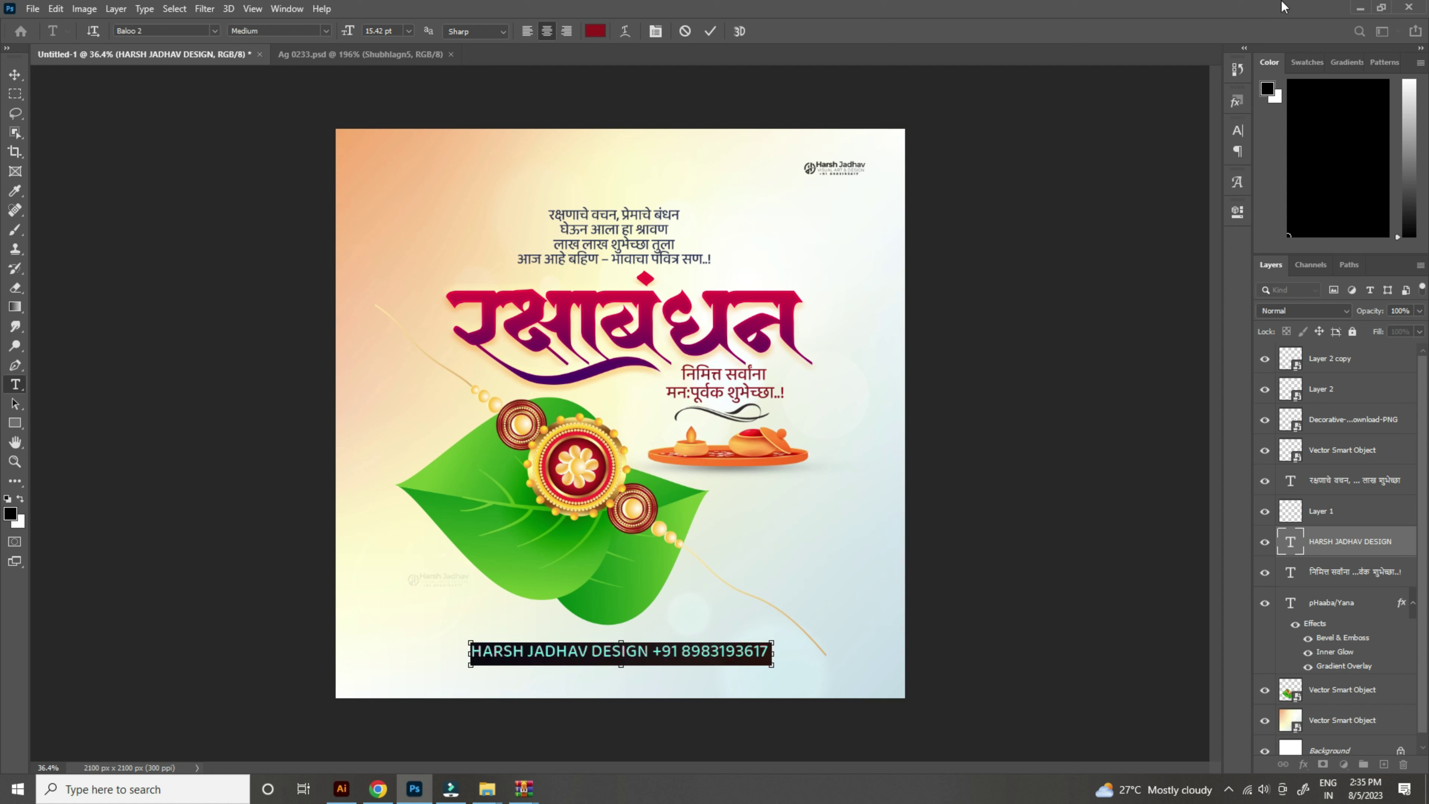
pyautogui.click(1237, 131)
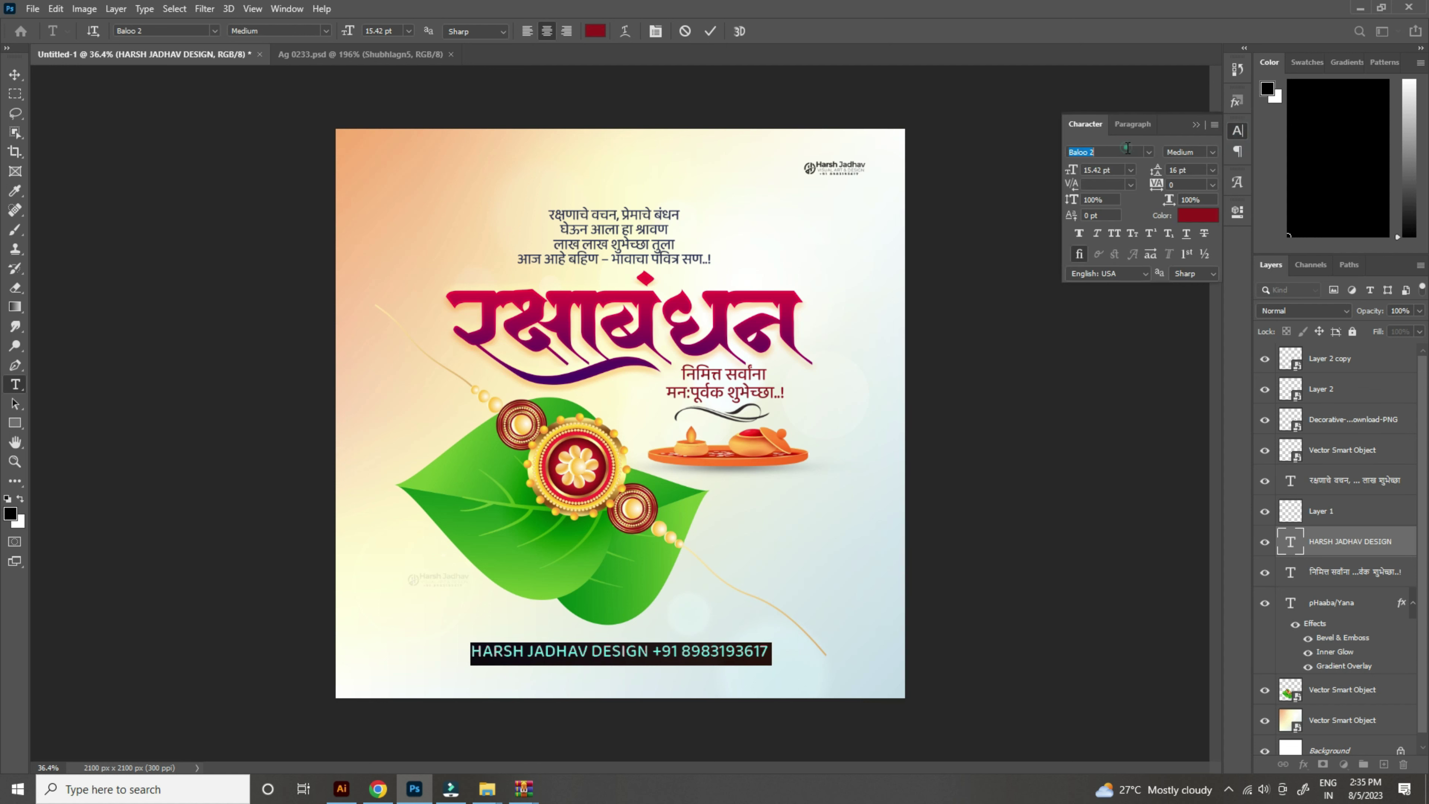
# Step: Format the footer as Poppins Medium at 9 pt with 880 letter spacing
pyautogui.write('POP')
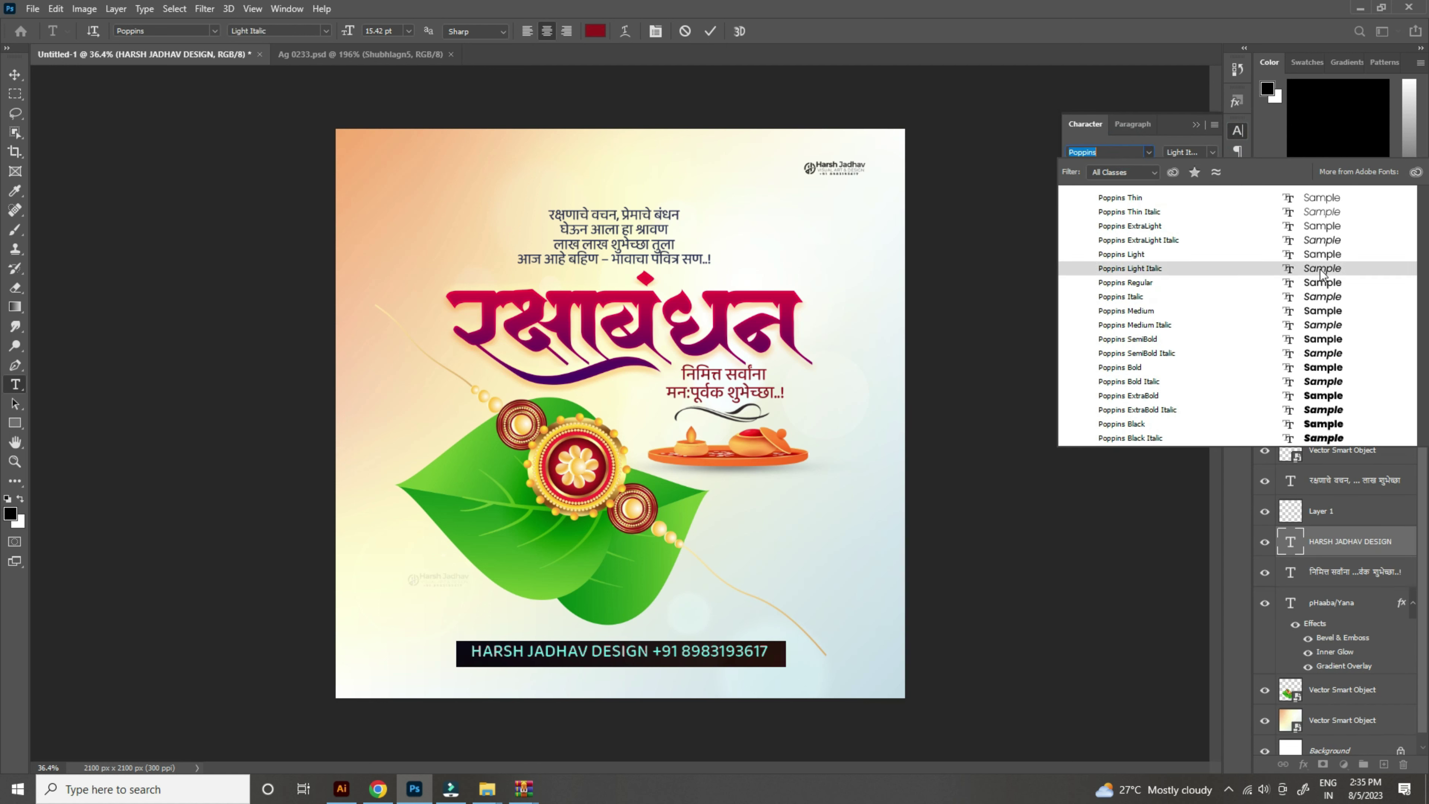
pyautogui.click(1126, 311)
pyautogui.moveTo(1071, 170); pyautogui.dragTo(1057, 170)
pyautogui.moveTo(1170, 194); pyautogui.dragTo(1240, 216)
pyautogui.moveTo(1071, 170); pyautogui.dragTo(1107, 184)
pyautogui.click(14, 73)
# Step: Scale the footer line to about 59% and centre it along the poster's bottom
pyautogui.scroll(-2, 757, 448)
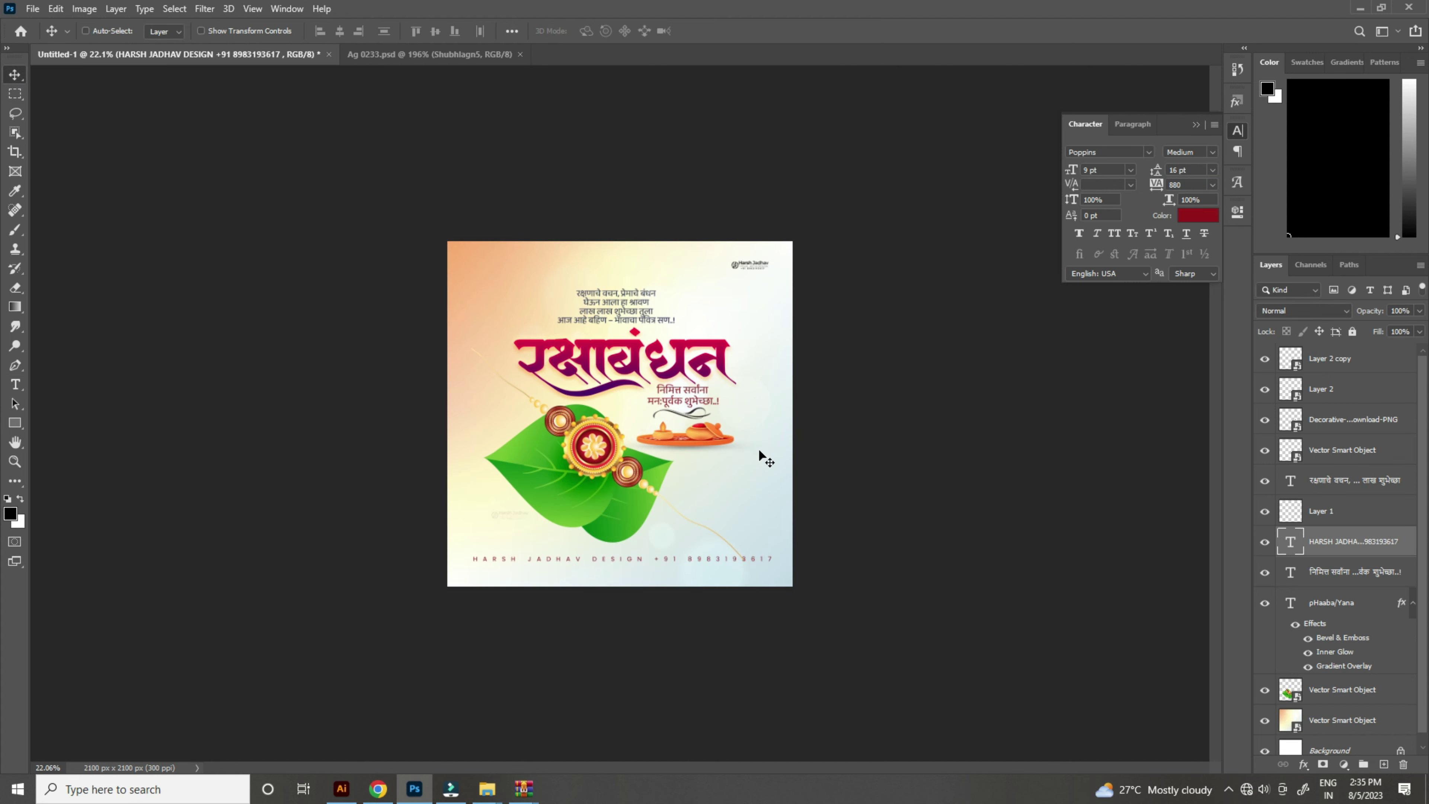
pyautogui.hotkey('ctrl', 't')
pyautogui.moveTo(783, 564); pyautogui.dragTo(653, 561)
pyautogui.press('Return')
pyautogui.moveTo(585, 596); pyautogui.dragTo(640, 606)
pyautogui.scroll(3, 743, 592)
pyautogui.moveTo(700, 656); pyautogui.dragTo(679, 664)
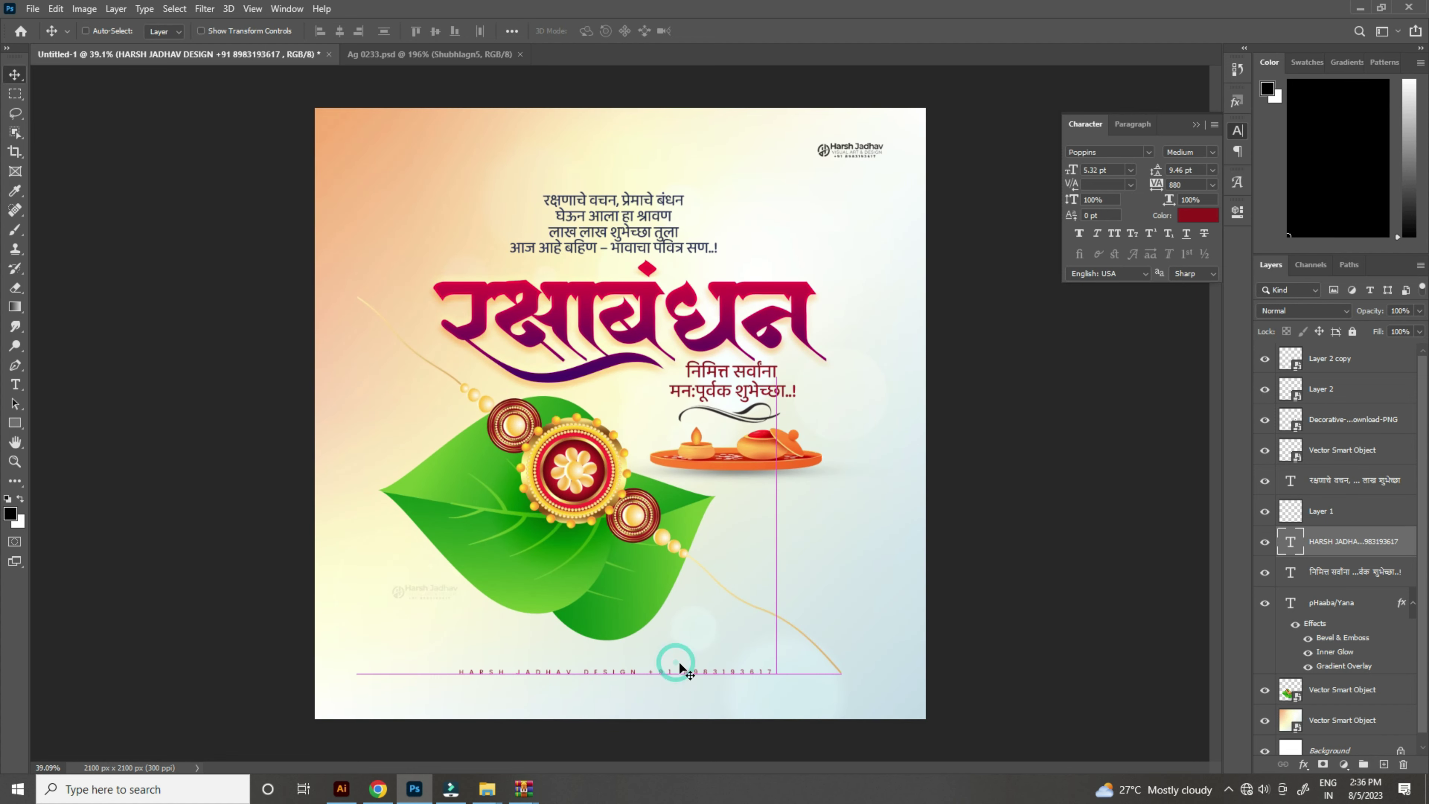
# Step: View the finished poster full-screen without panels
pyautogui.scroll(-3, 704, 563)
pyautogui.scroll(3, 693, 529)
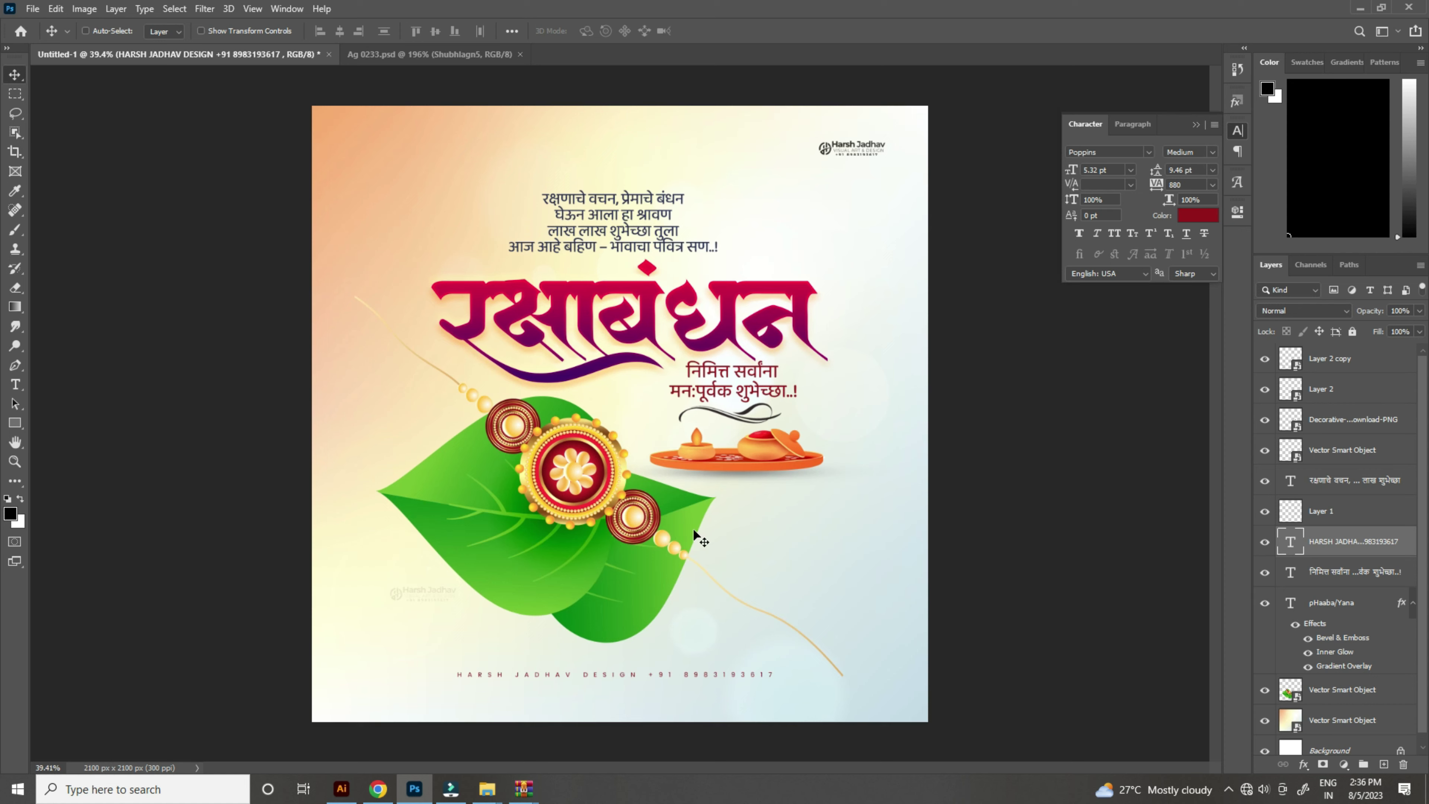
pyautogui.press('f')
pyautogui.press('f')
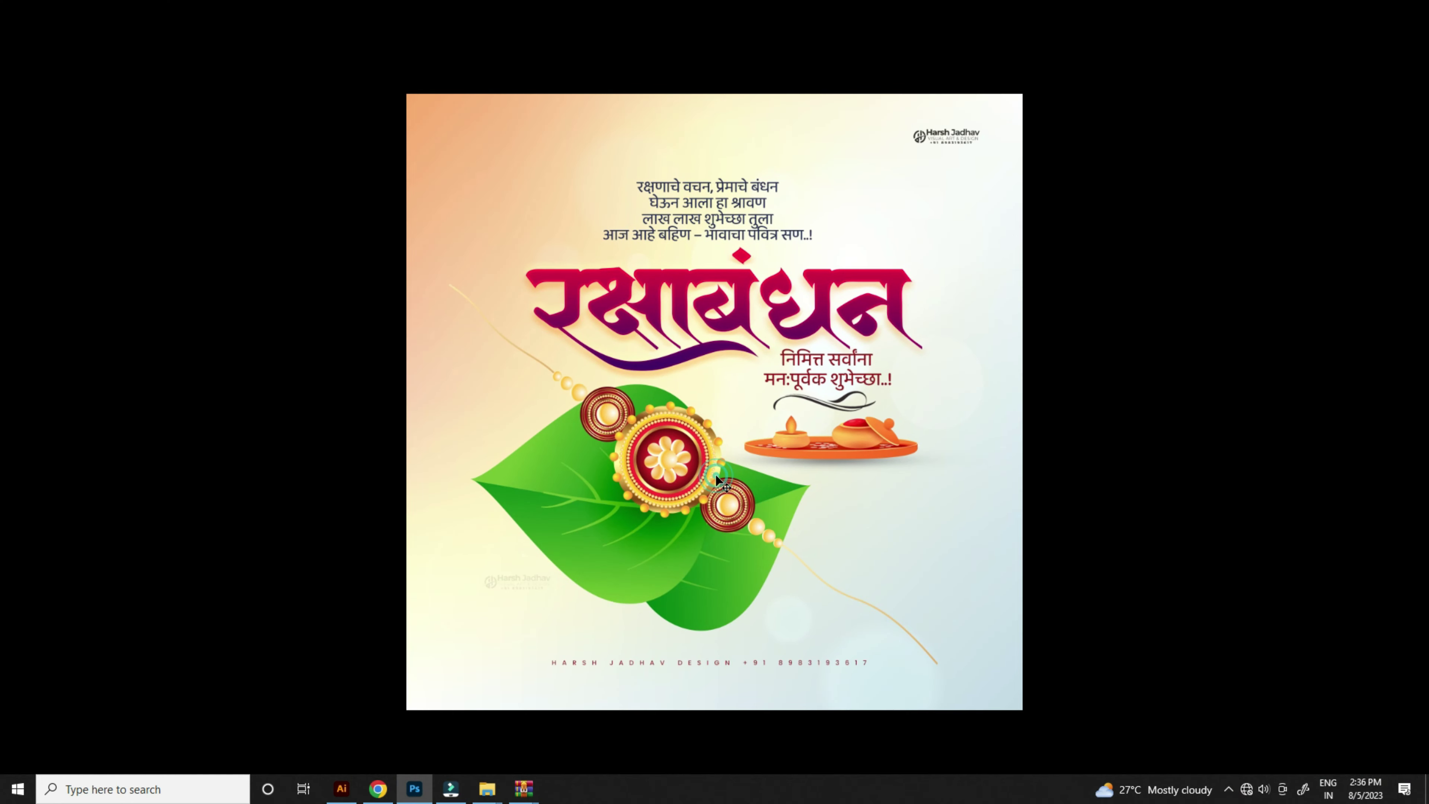